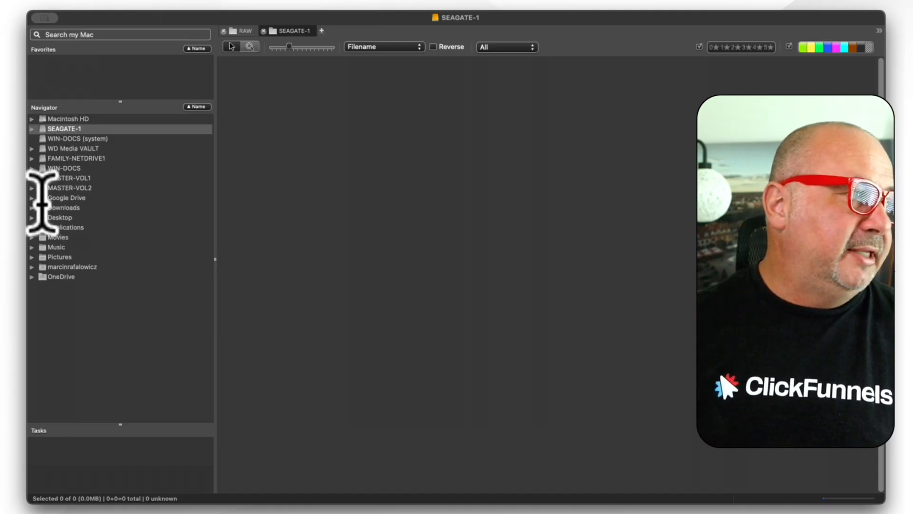
Expand the Desktop folder in the Navigator and select its Photo Mechanic 6 folder
click(32, 218)
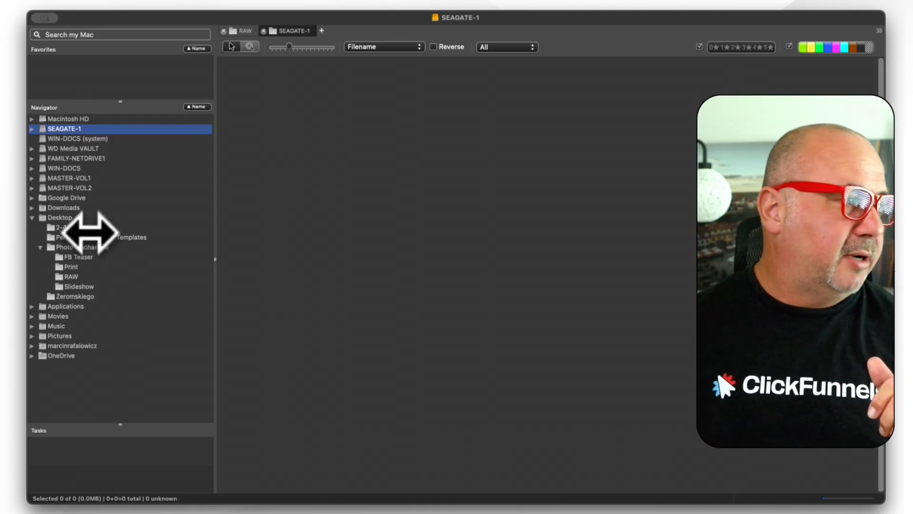
click(86, 246)
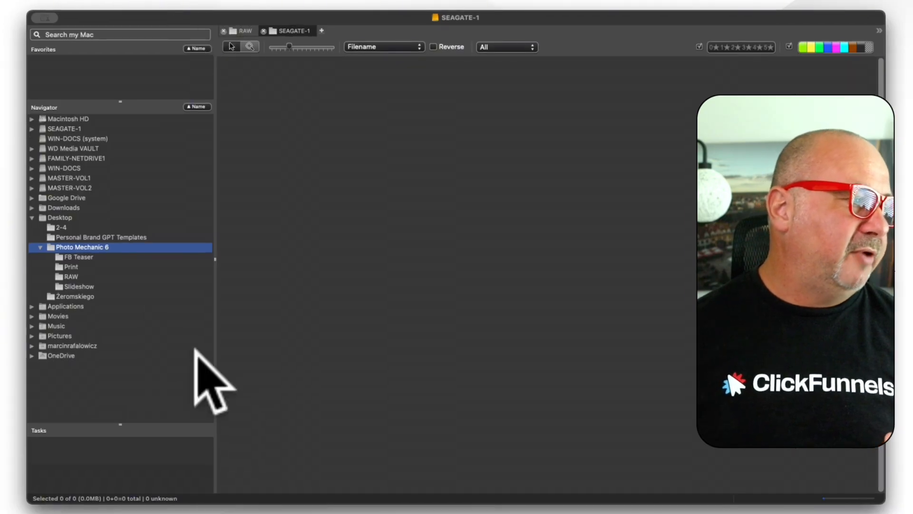
click(223, 369)
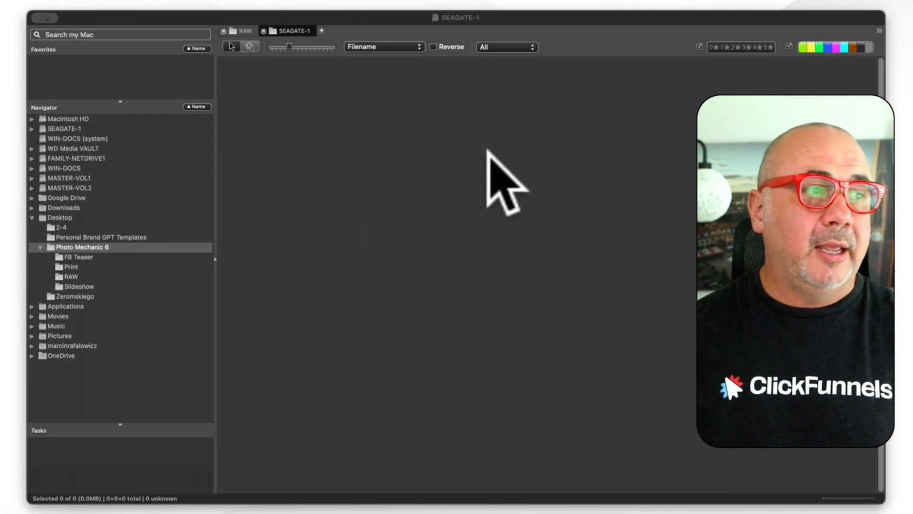
click(504, 160)
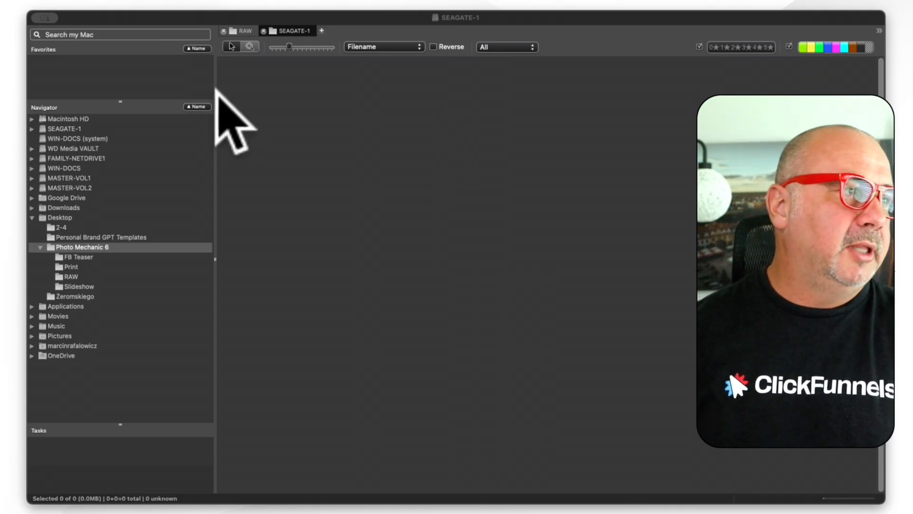
Refresh the Photo Mechanic 6 folder's subfolder list by collapsing and re-expanding it, and select the Rejects folder
click(40, 247)
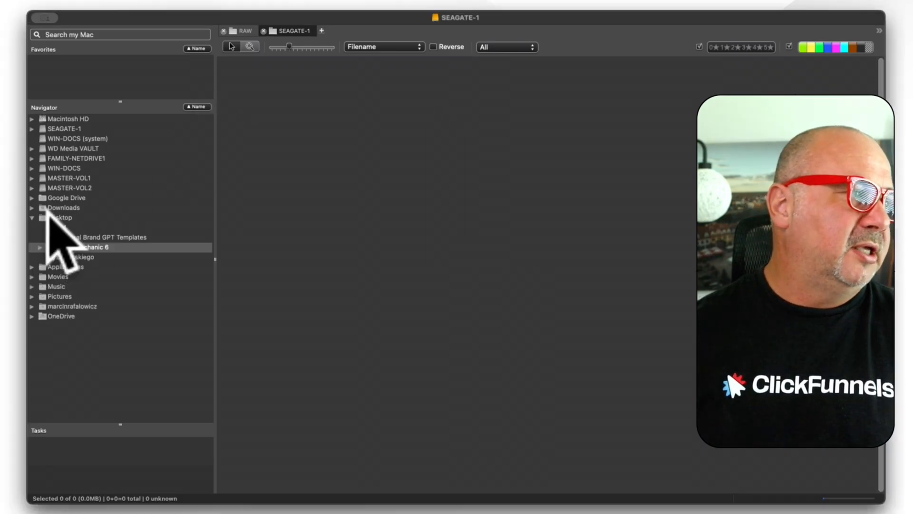
click(40, 248)
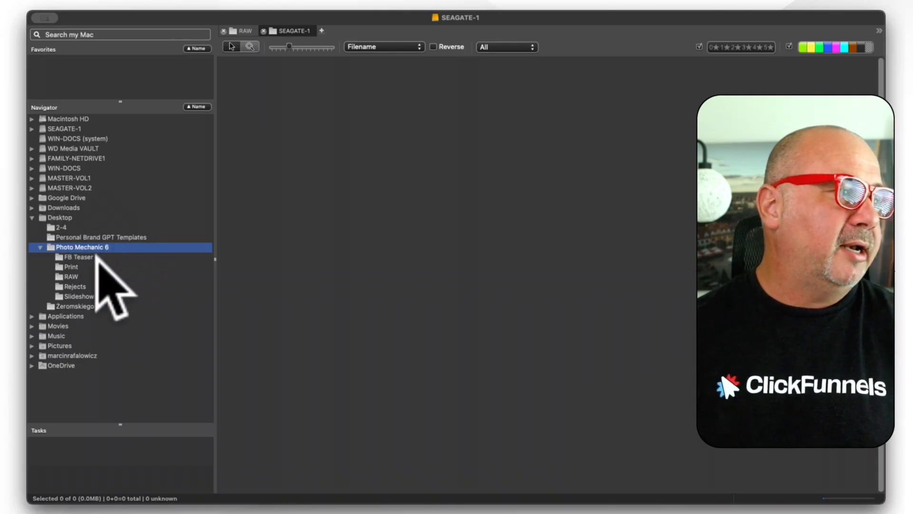
click(82, 286)
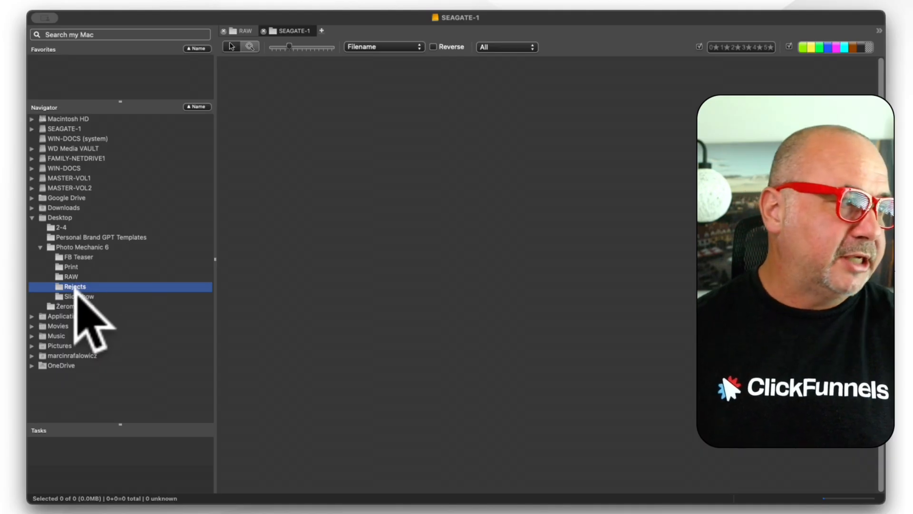
click(476, 248)
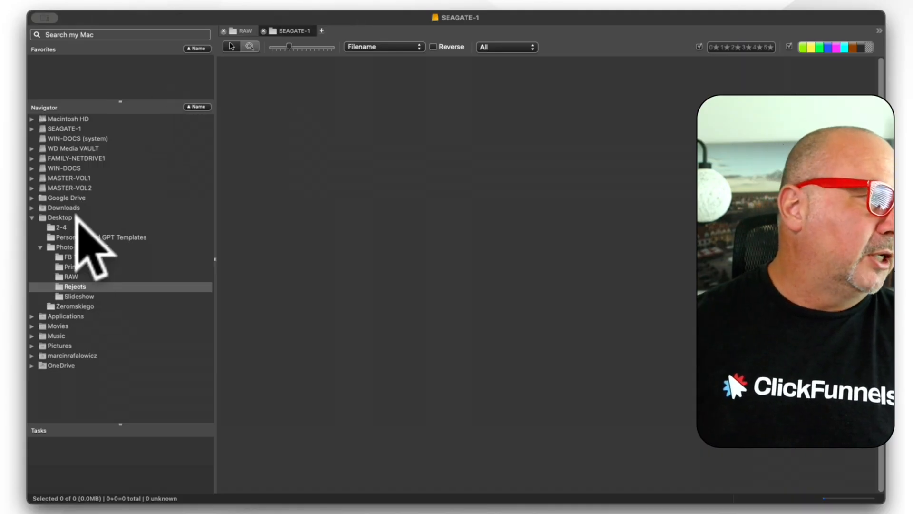
Show the photos of the RAW folder inside Photo Mechanic 6 and preview CAMERA 1 - 0001.JPG, returning to the thumbnails
click(88, 247)
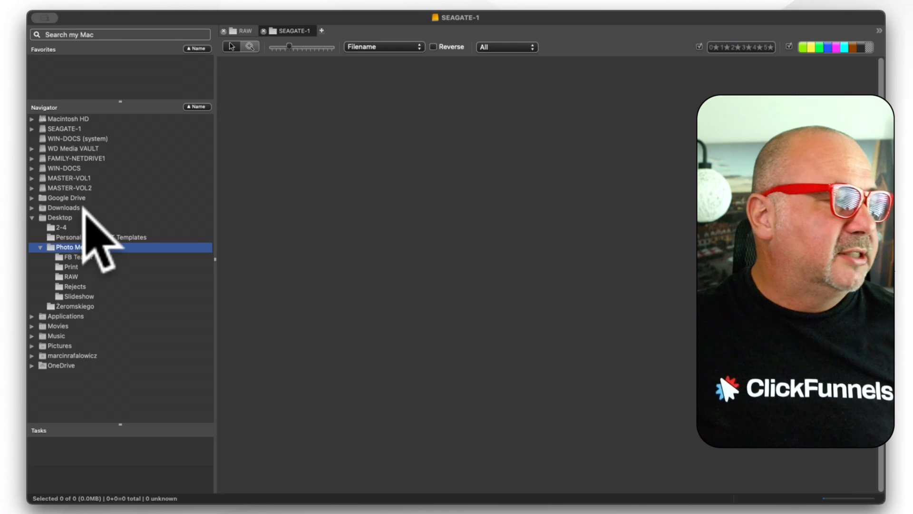
click(90, 276)
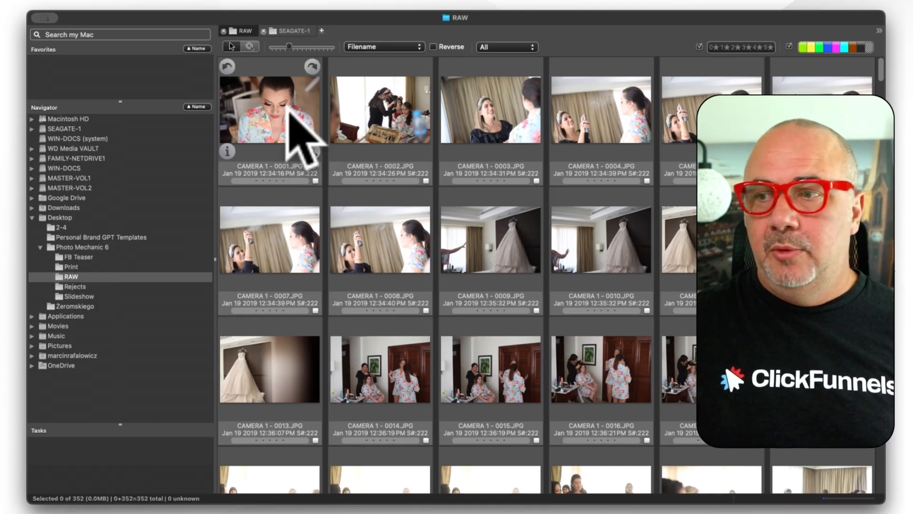
click(279, 91)
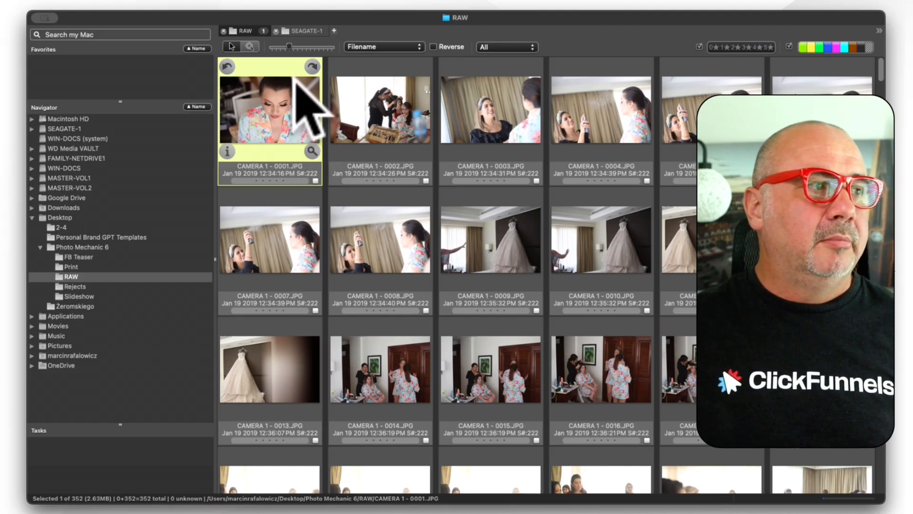
double_click(295, 93)
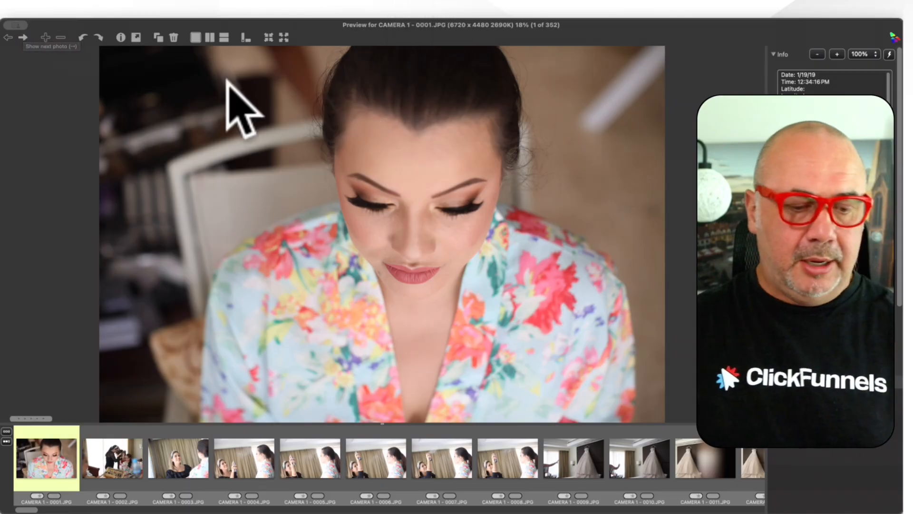
key(Escape)
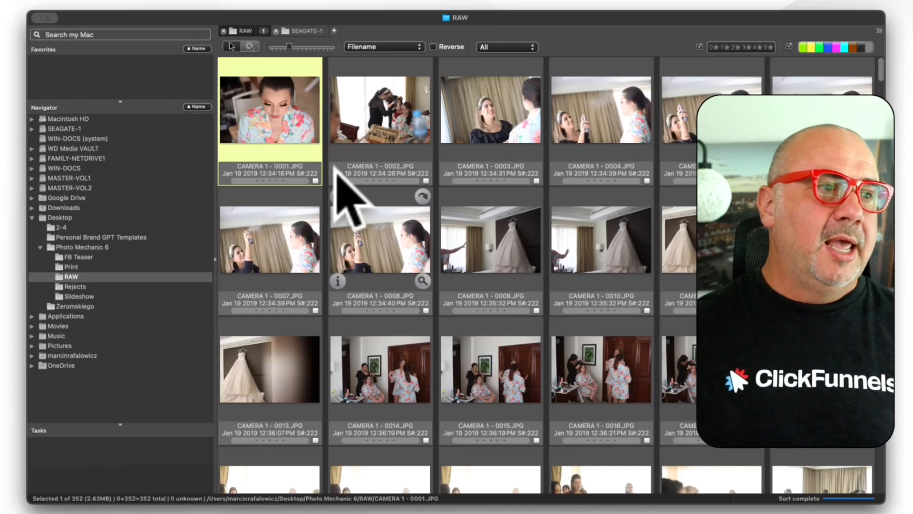
Look through the RAW folder's thumbnails to examine how the Camera 1 and Camera 2 photos are ordered by filename
scroll(327, 172, down, 15)
scroll(326, 172, up, 15)
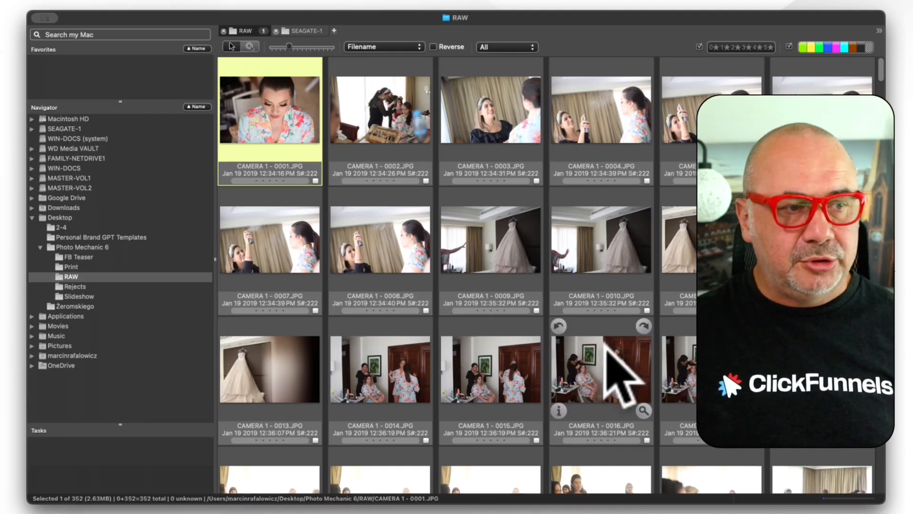
scroll(603, 347, down, 5)
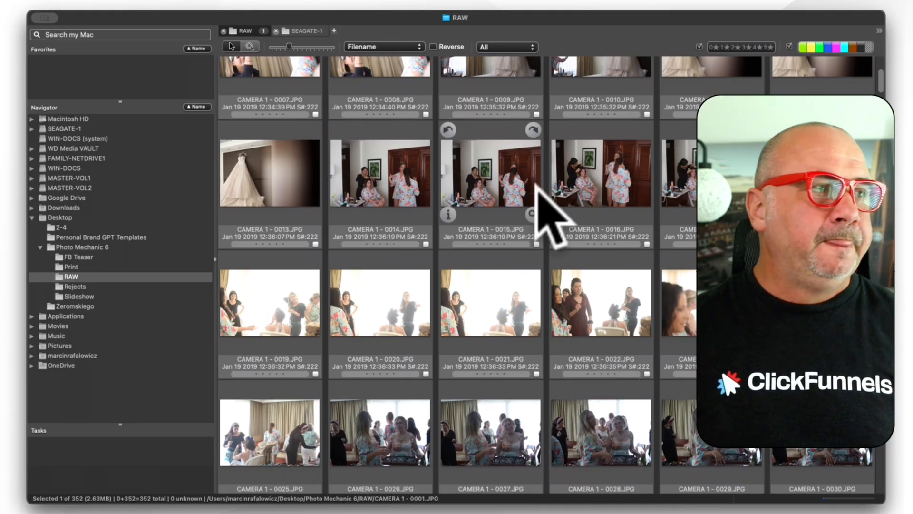
scroll(424, 228, down, 10)
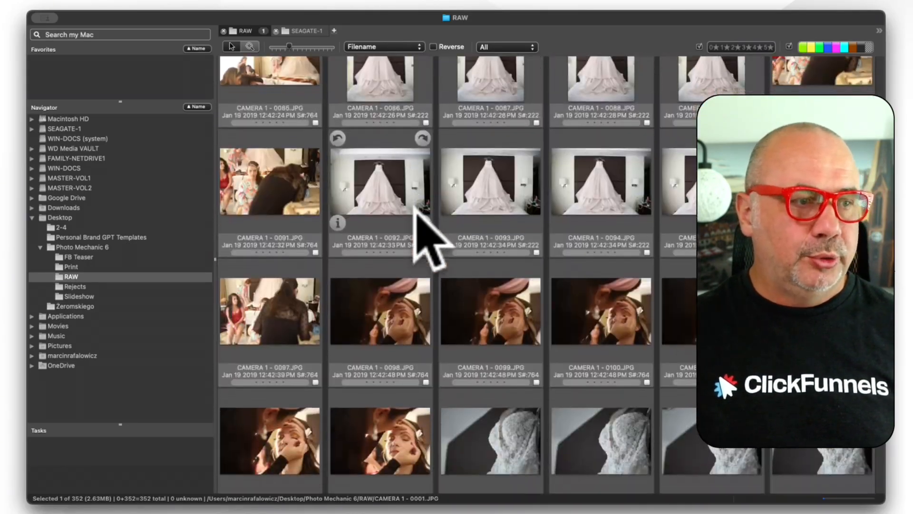
scroll(416, 210, down, 7)
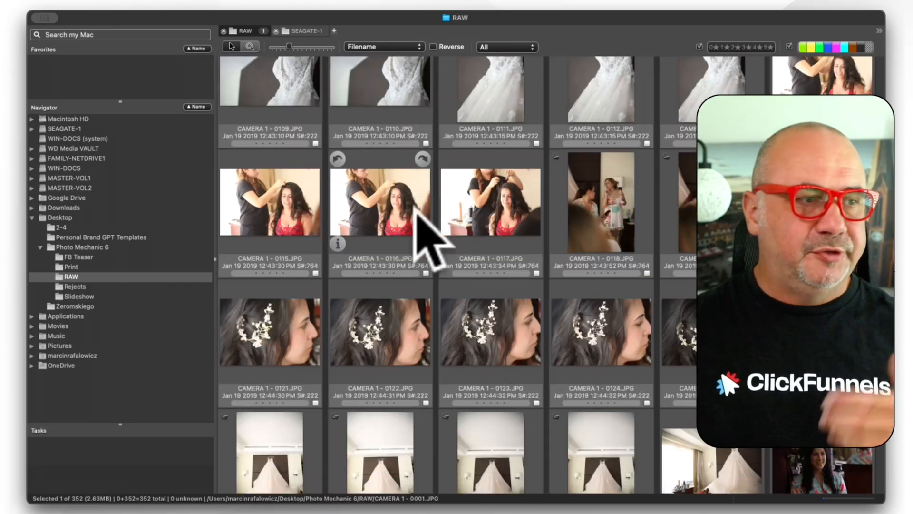
scroll(415, 208, down, 3)
scroll(415, 208, down, 20)
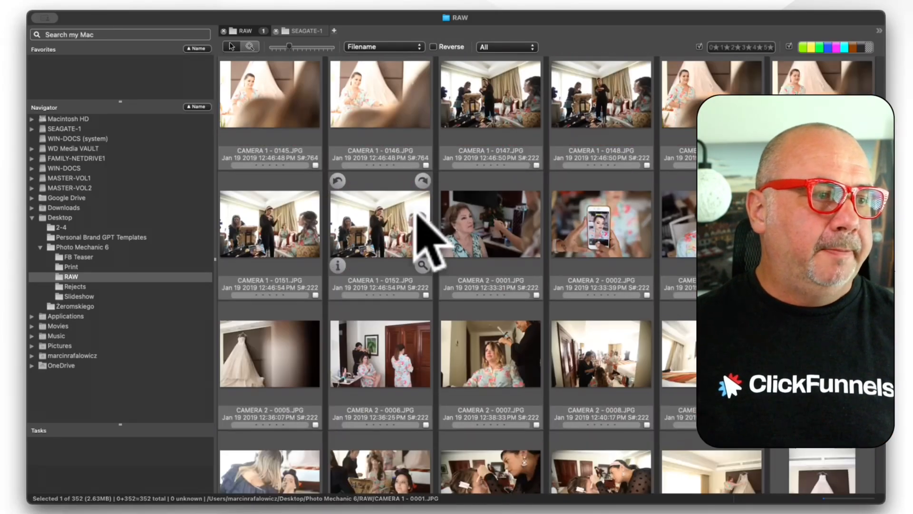
scroll(414, 208, down, 12)
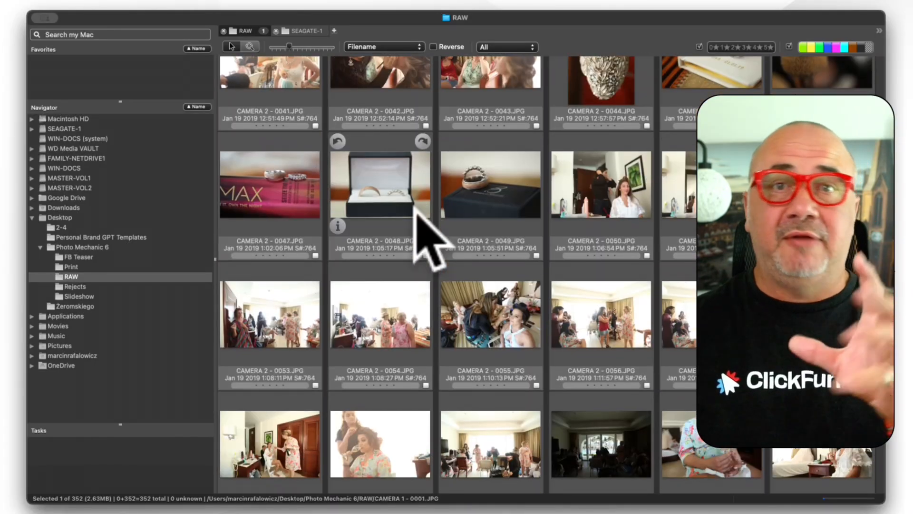
scroll(414, 208, down, 1)
scroll(429, 245, up, 5)
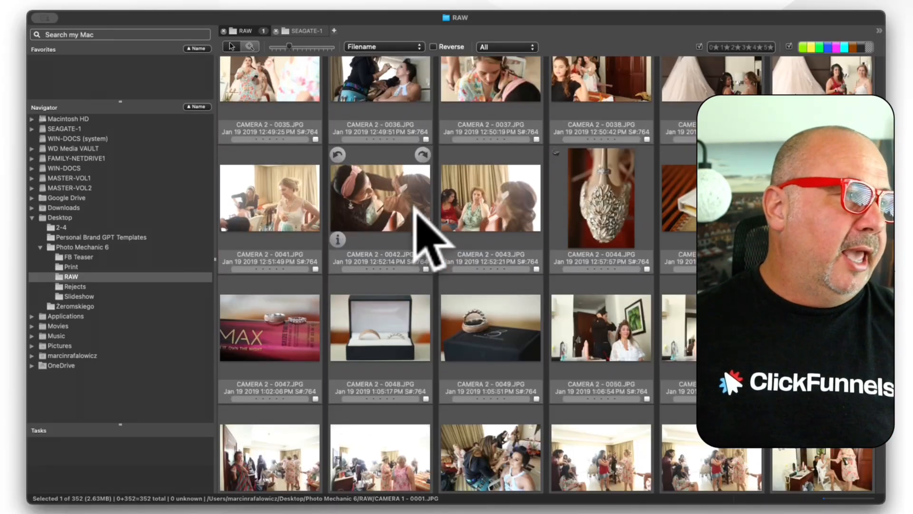
scroll(415, 208, up, 6)
scroll(415, 208, up, 14)
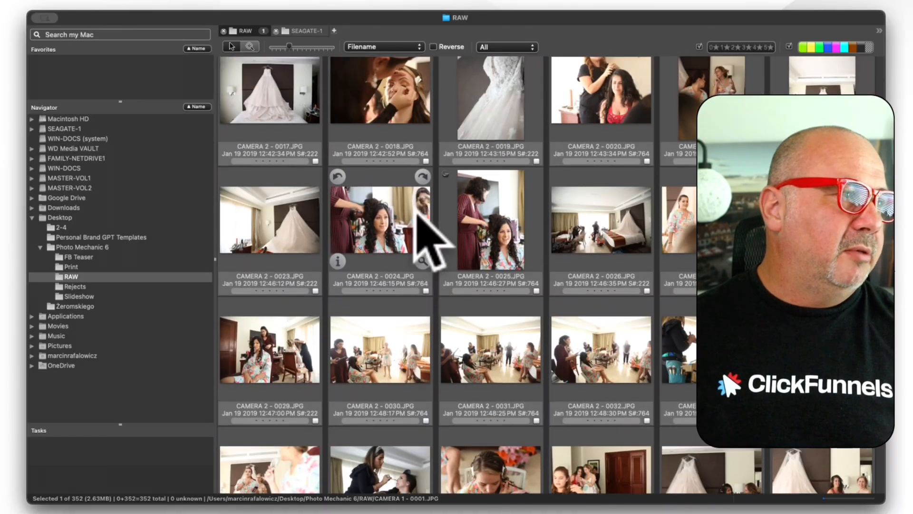
scroll(431, 242, up, 3)
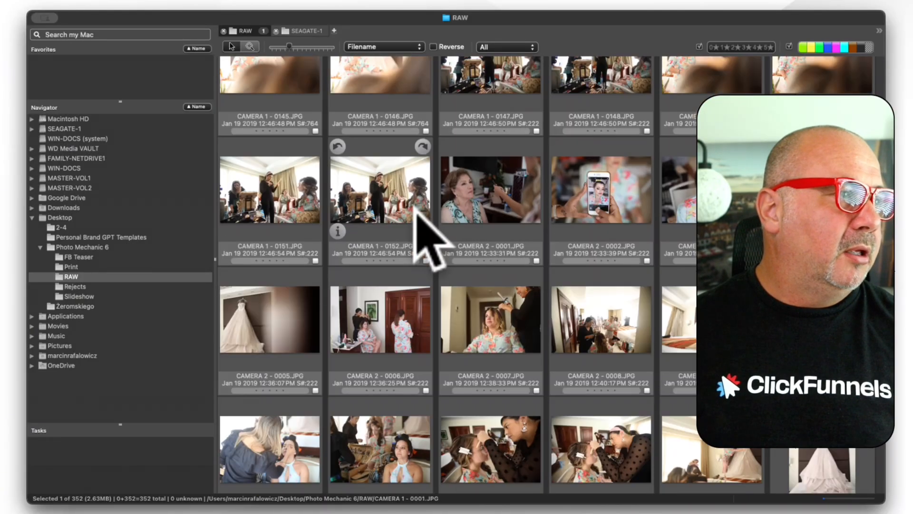
scroll(428, 235, down, 2)
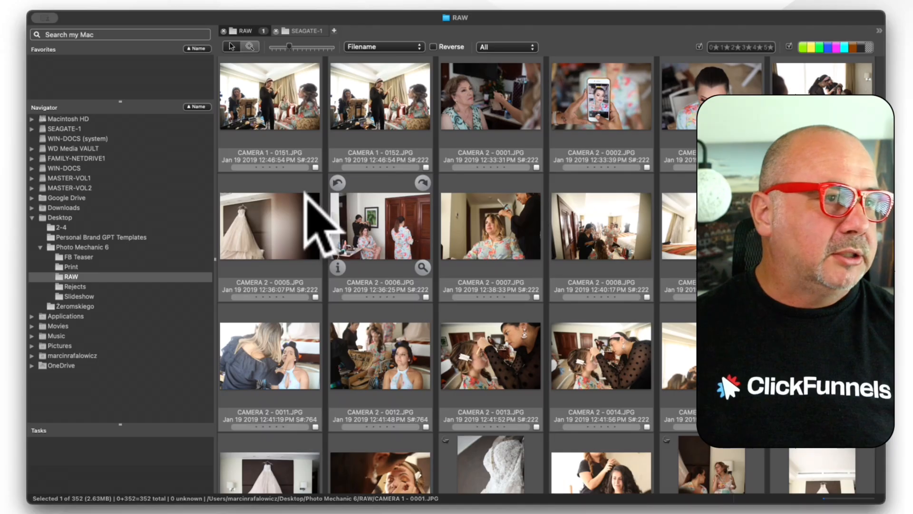
Preview CAMERA 2 - 0003.JPG at large size, return to the thumbnails, and review the photos around the Camera 1 to Camera 2 changeover
click(505, 69)
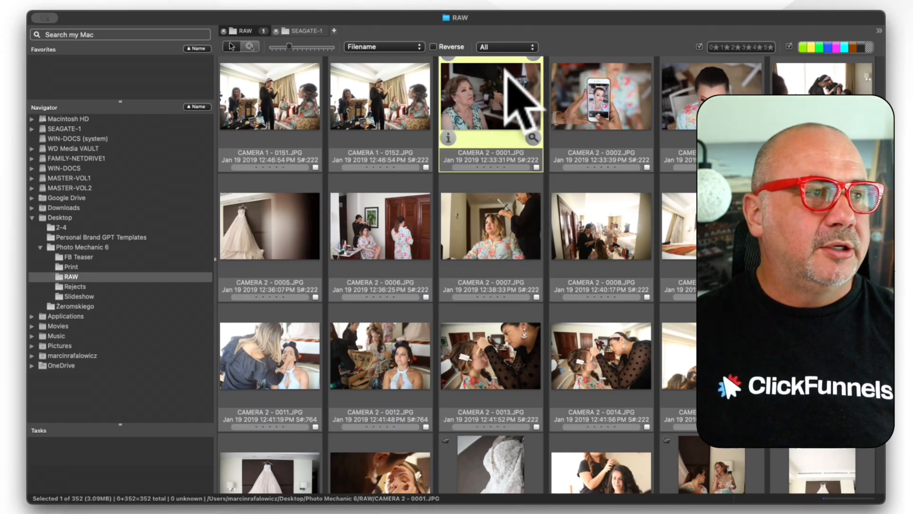
click(720, 75)
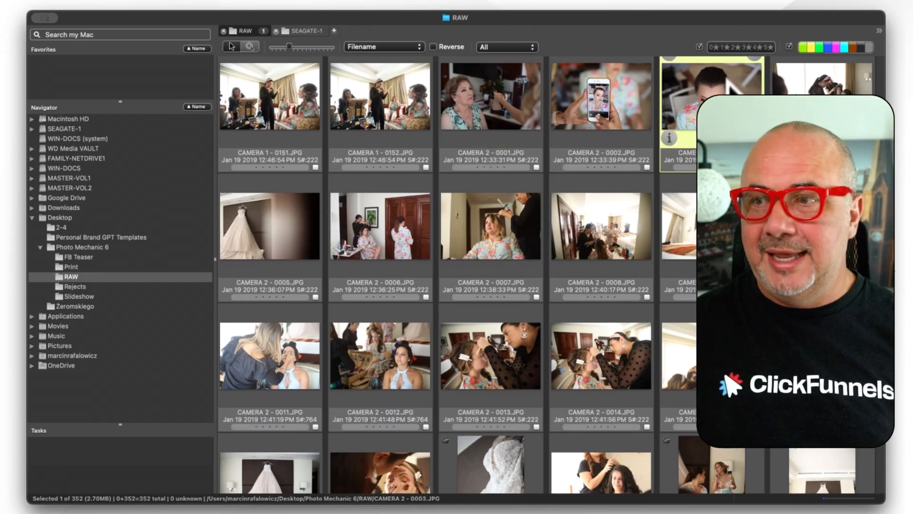
scroll(732, 85, up, 3)
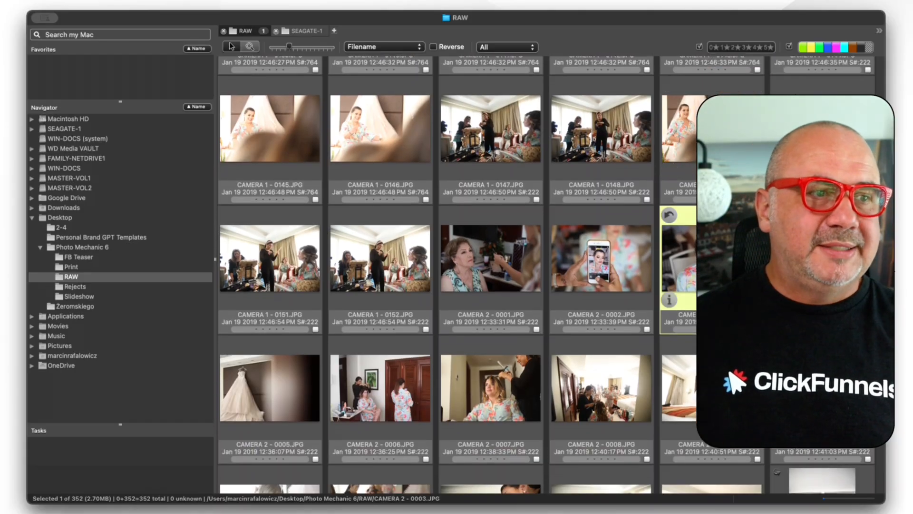
double_click(712, 259)
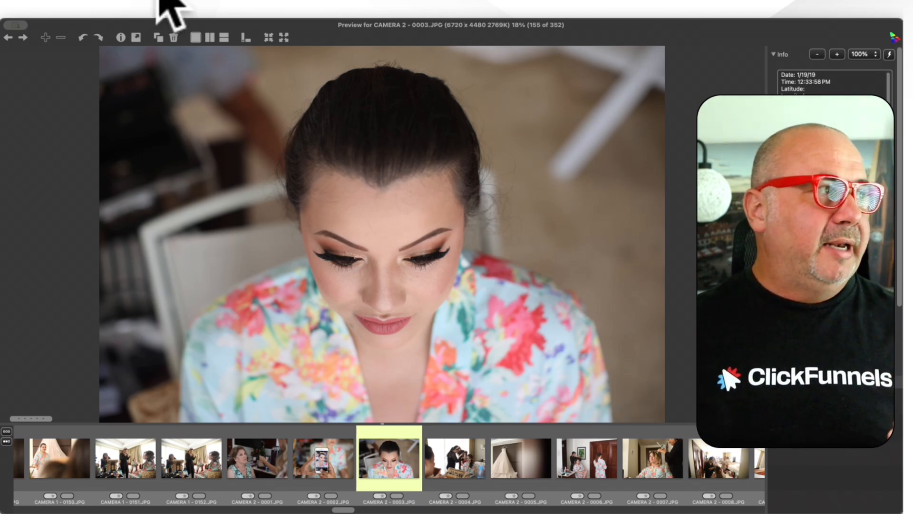
click(9, 25)
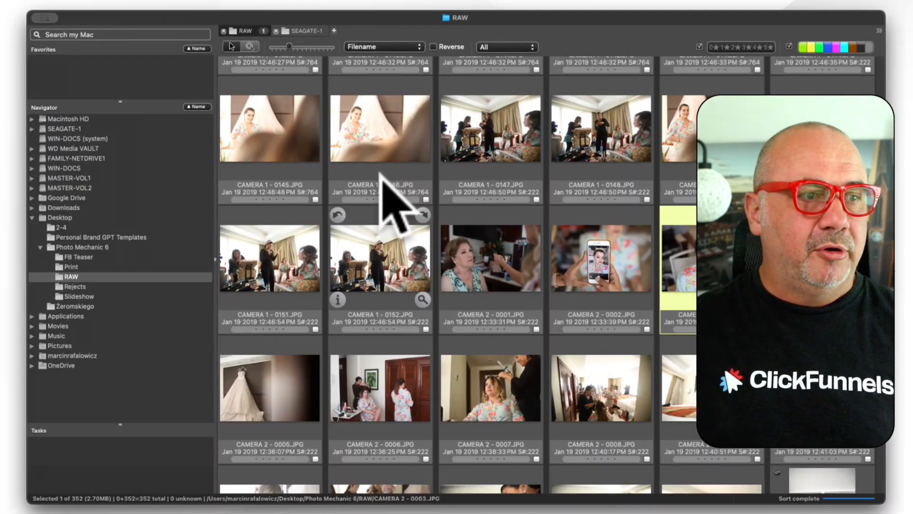
scroll(504, 231, up, 5)
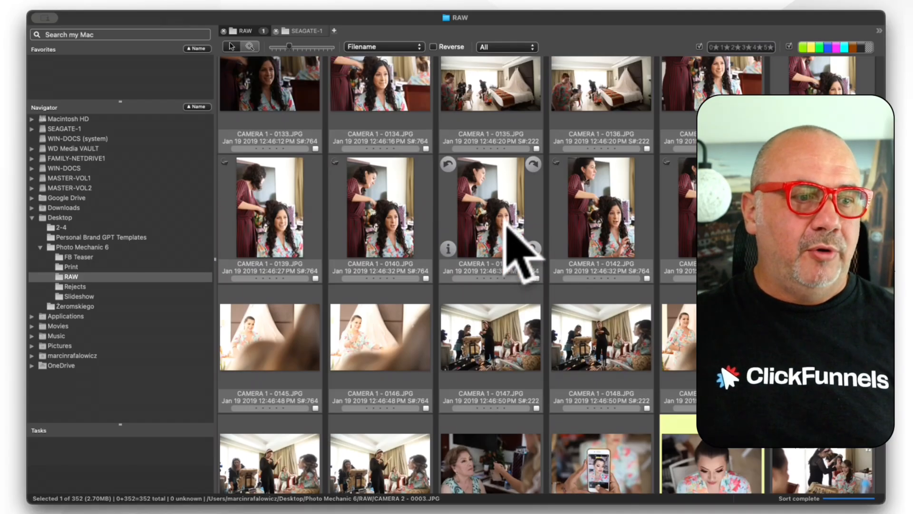
scroll(518, 253, down, 5)
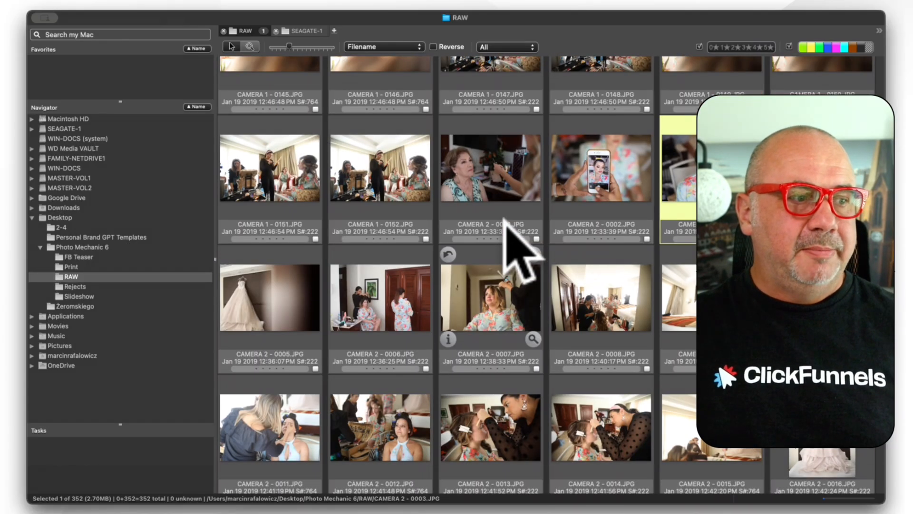
Select all photos in the RAW folder and sort them by Capture Time
scroll(505, 220, up, 15)
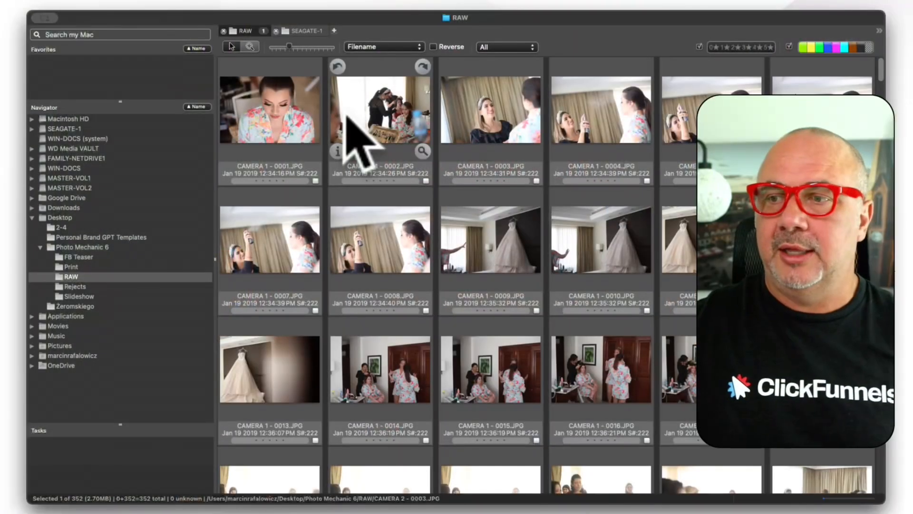
click(282, 67)
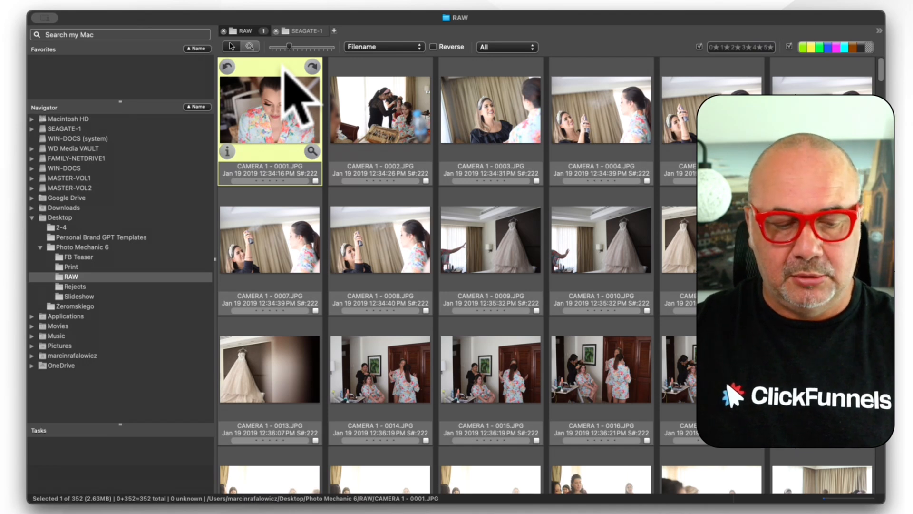
key(super+a)
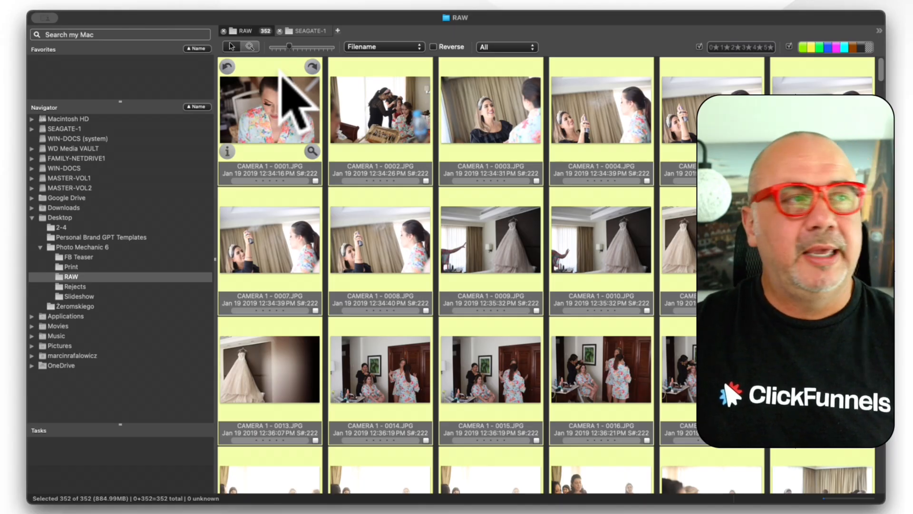
click(414, 46)
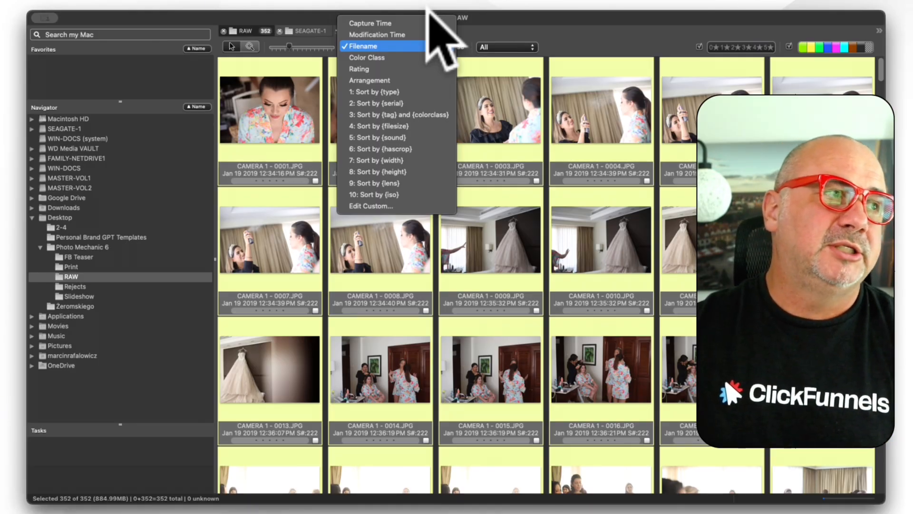
click(407, 21)
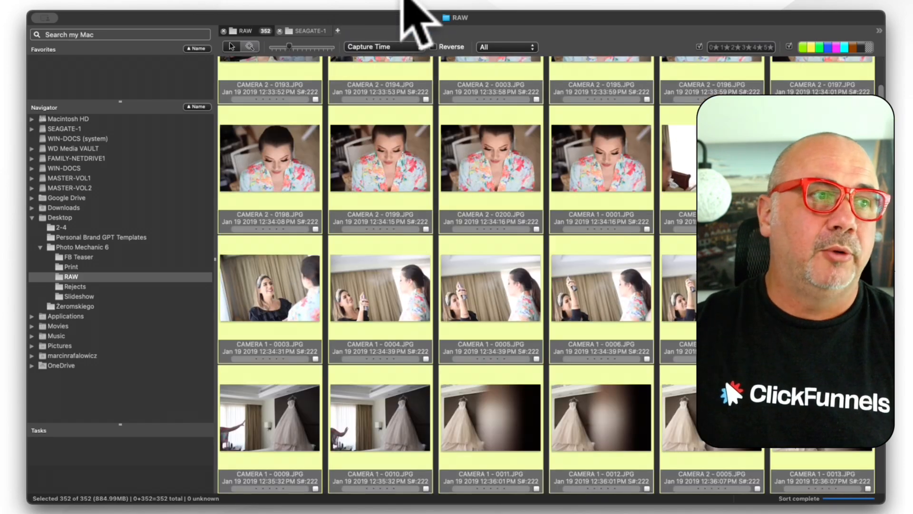
Review the RAW photos in capture-time order, stepping through individual photos from CAMERA 2 - 0200.JPG across the mixed Camera 1 and Camera 2 shots
scroll(394, 126, up, 5)
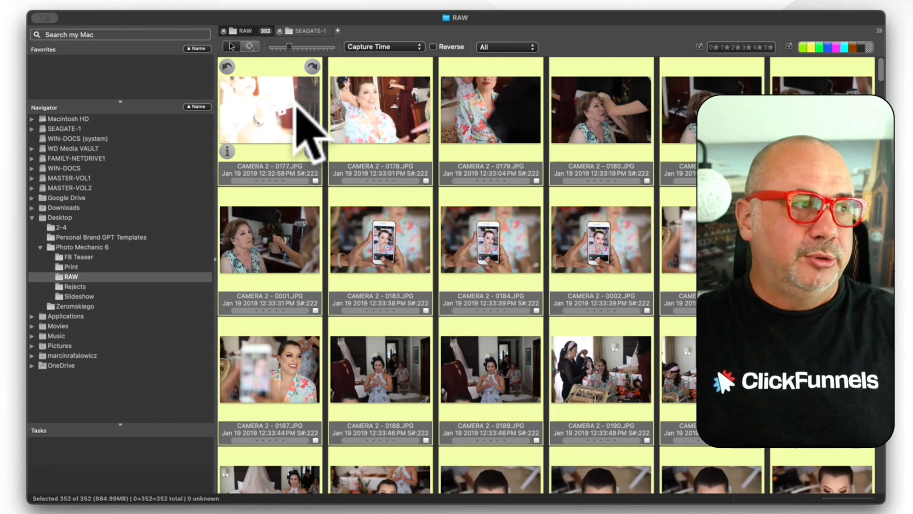
scroll(430, 114, down, 2)
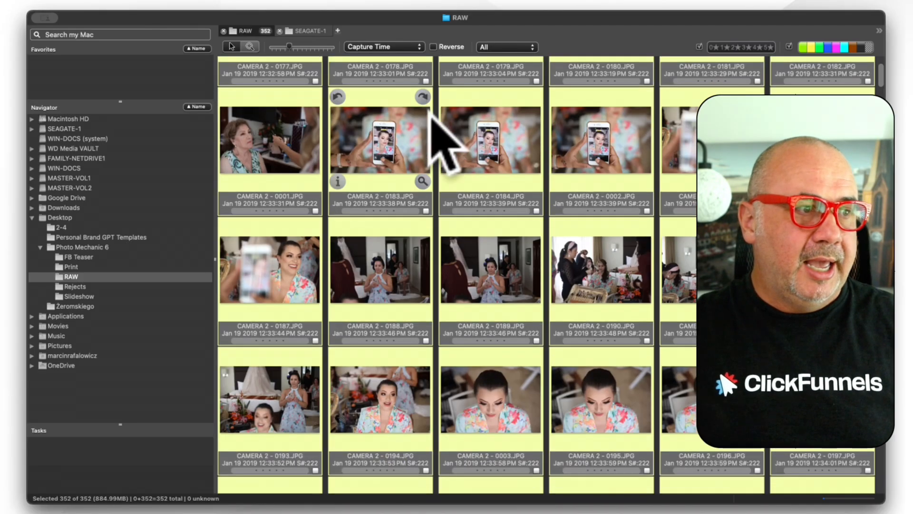
scroll(431, 114, down, 1)
scroll(430, 116, down, 2)
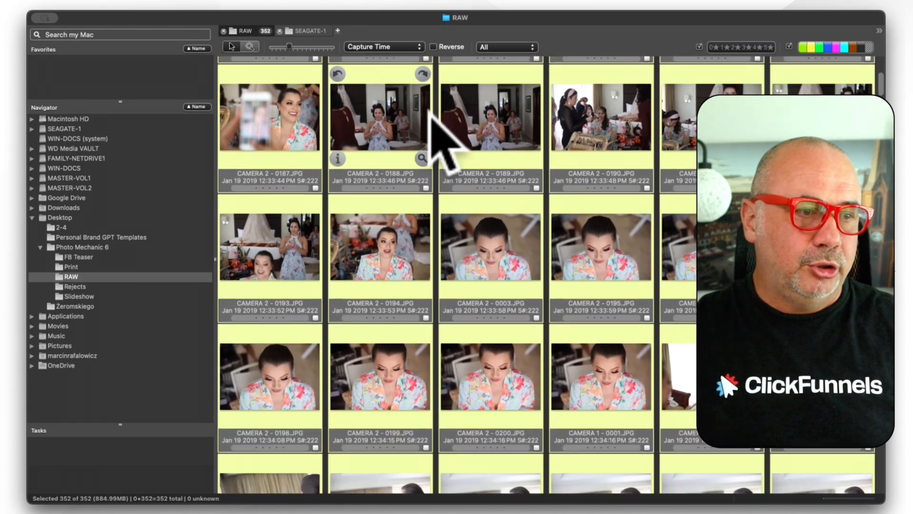
click(484, 309)
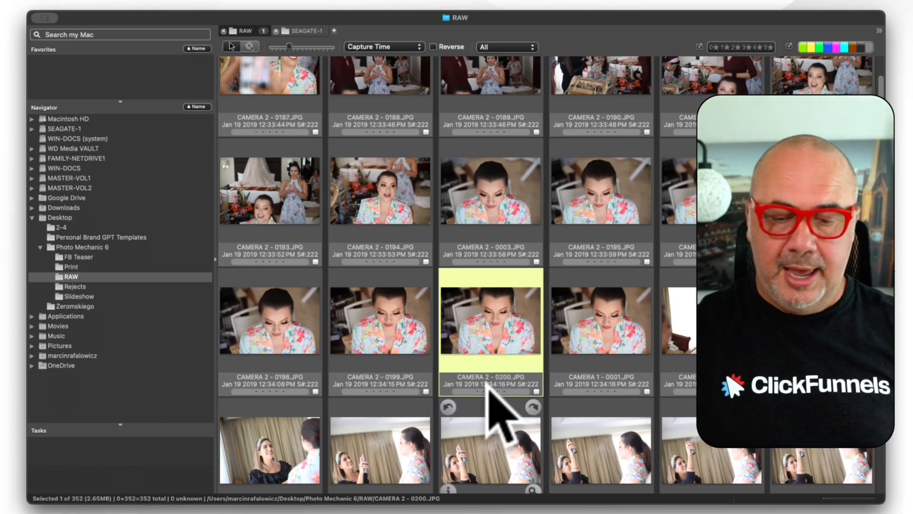
key(Right)
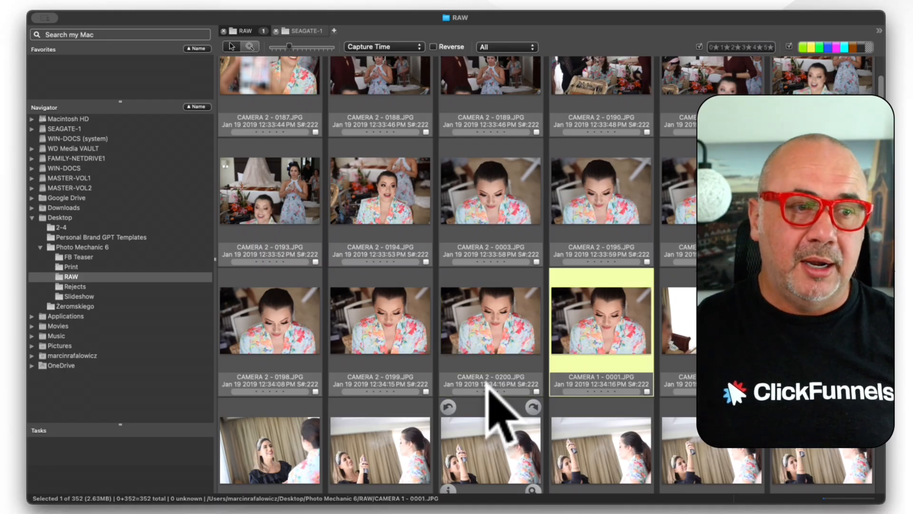
key(Right)
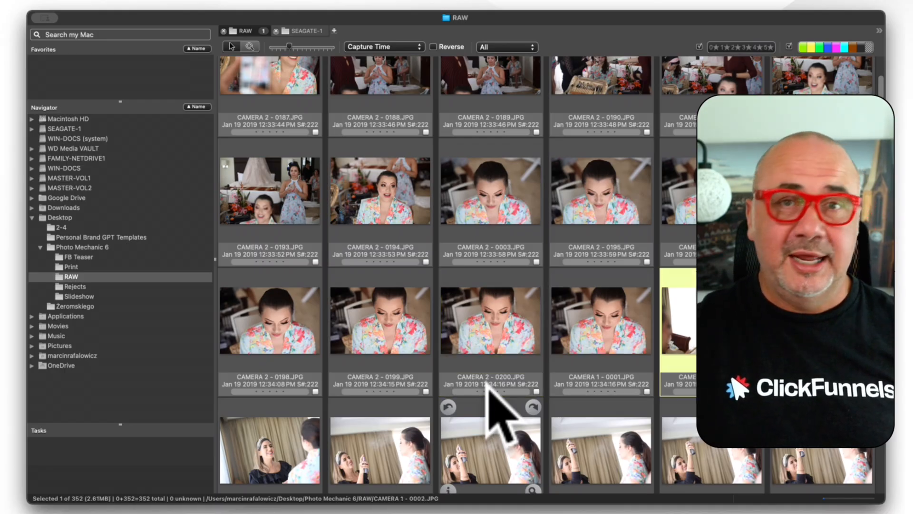
key(Right)
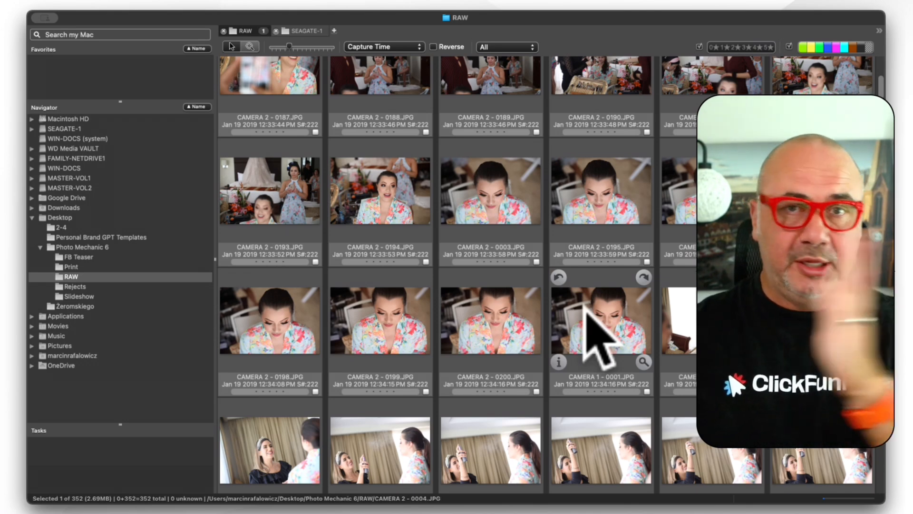
click(2, 105)
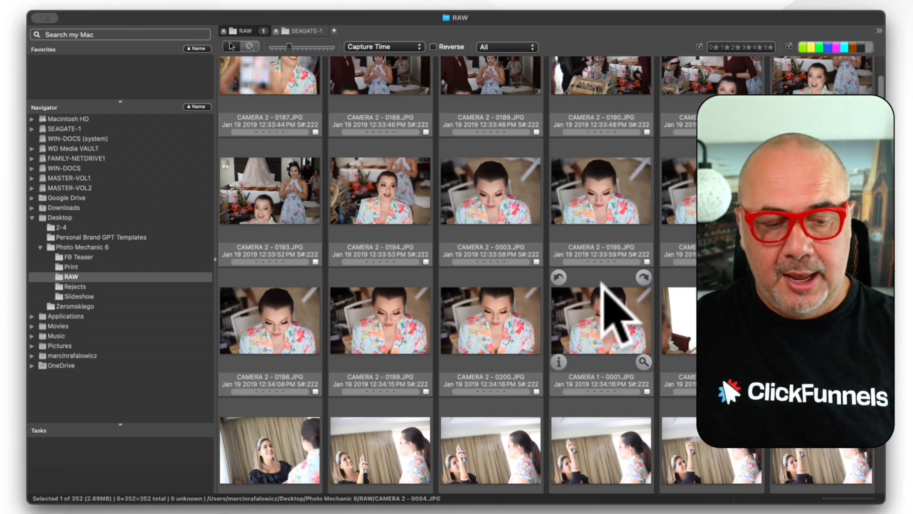
Select all photos in the RAW folder and start renaming them, using {seqn} as the renaming string
key(cmd+a)
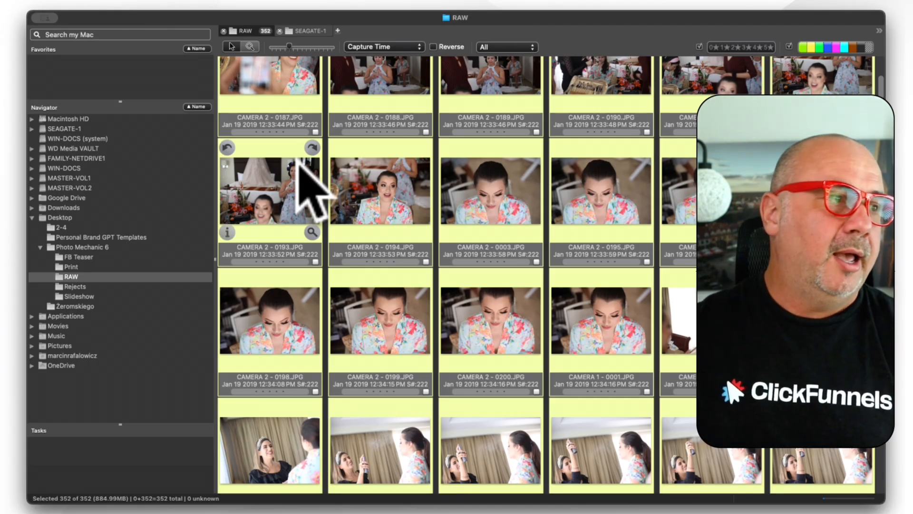
right_click(251, 136)
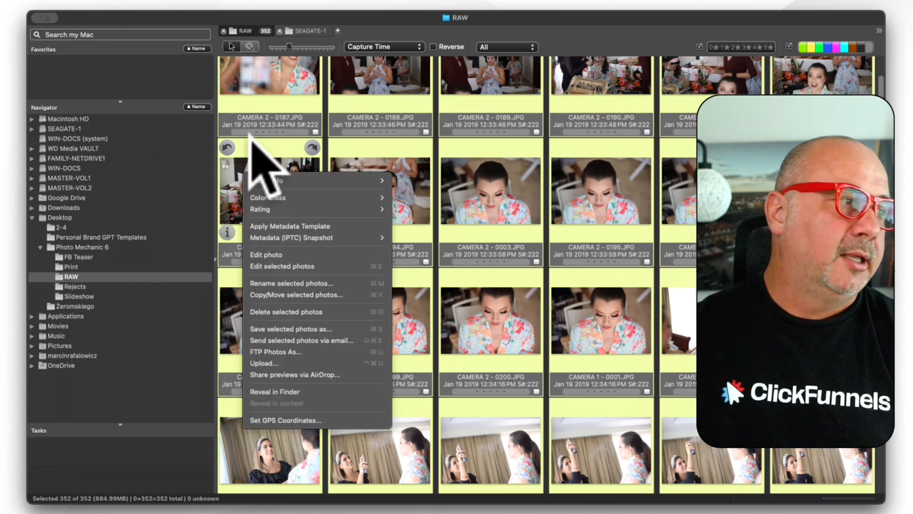
click(328, 282)
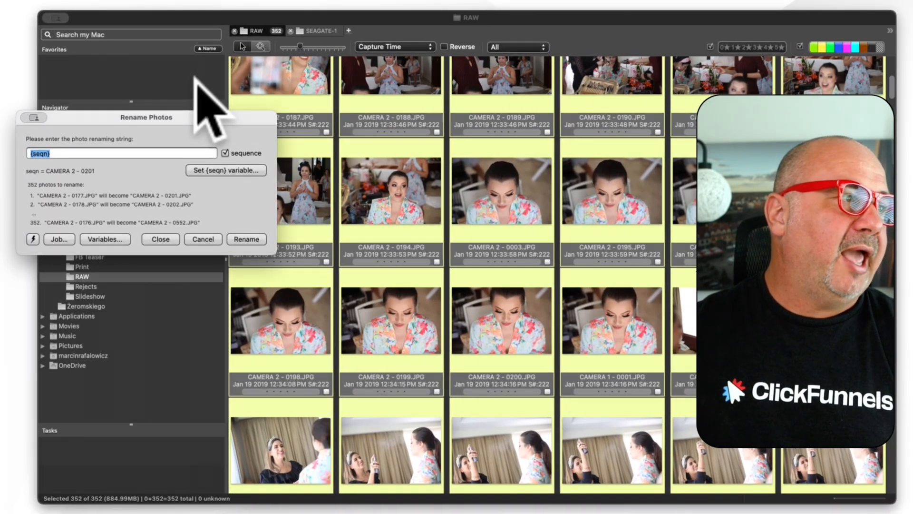
click(88, 152)
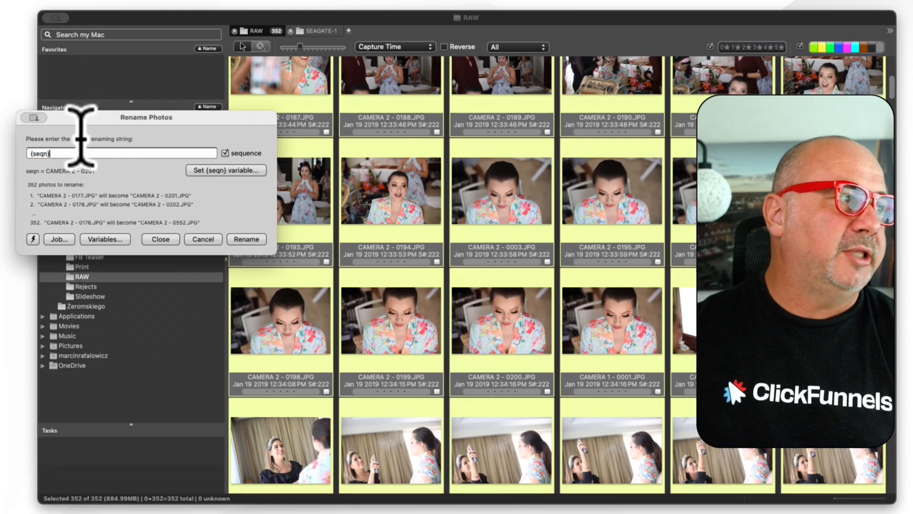
drag(82, 151, 16, 126)
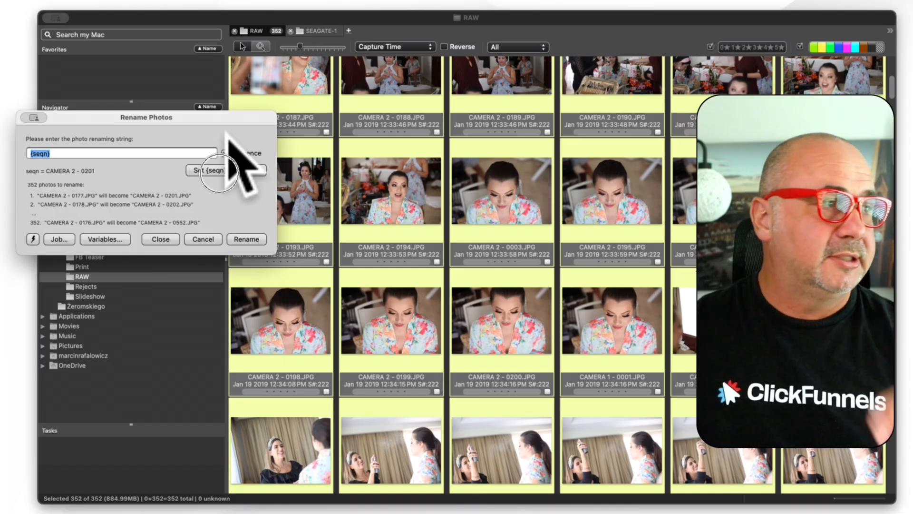
click(223, 170)
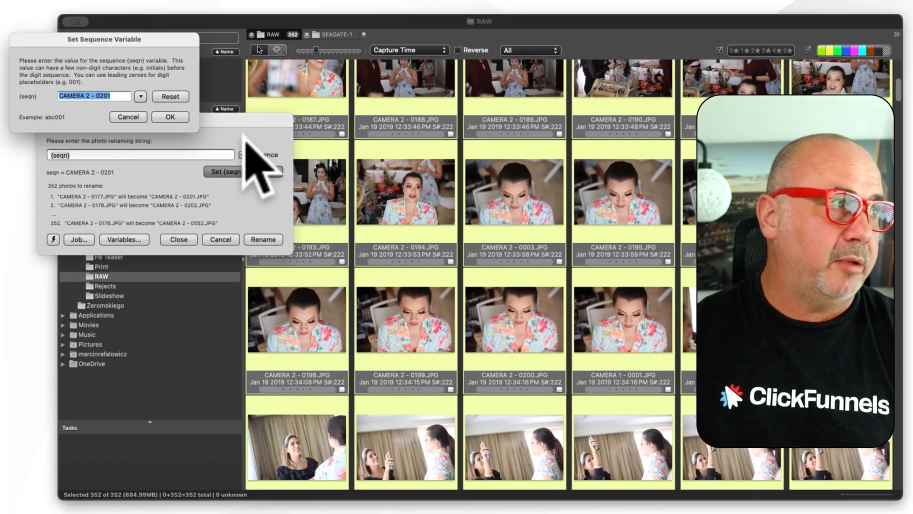
click(96, 96)
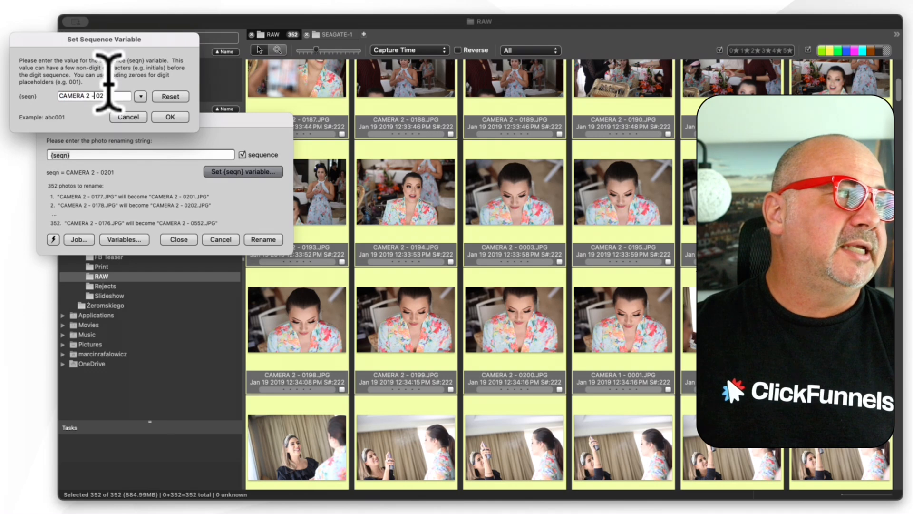
drag(97, 96, 54, 96)
key(BackSpace)
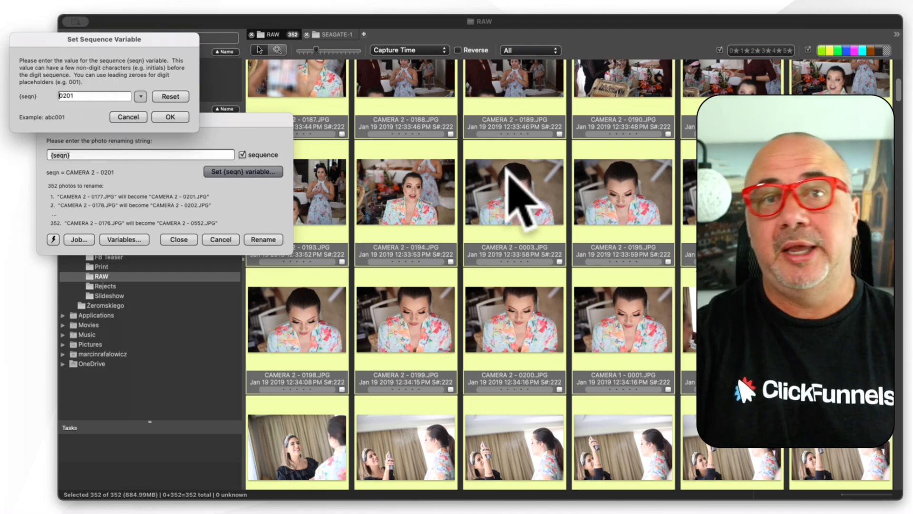
text(MR)
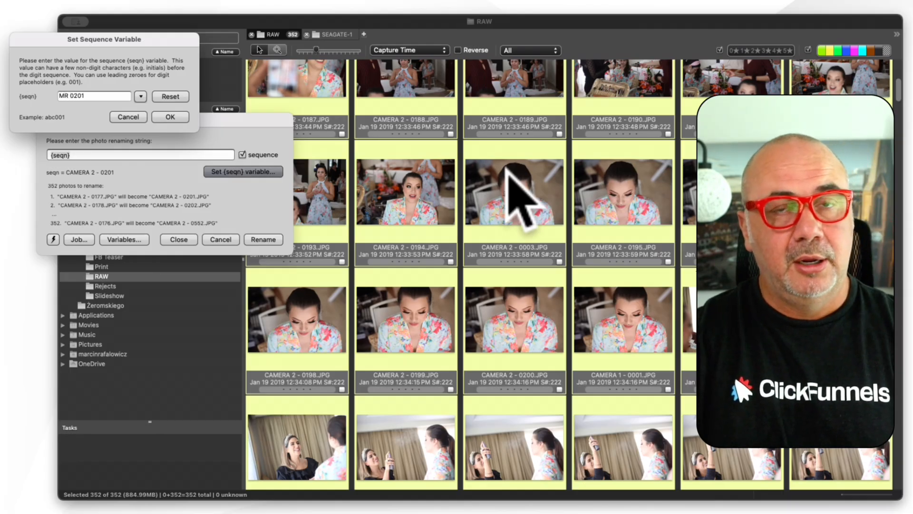
key(BackSpace)
key(BackSpace)
key(BackSpace)
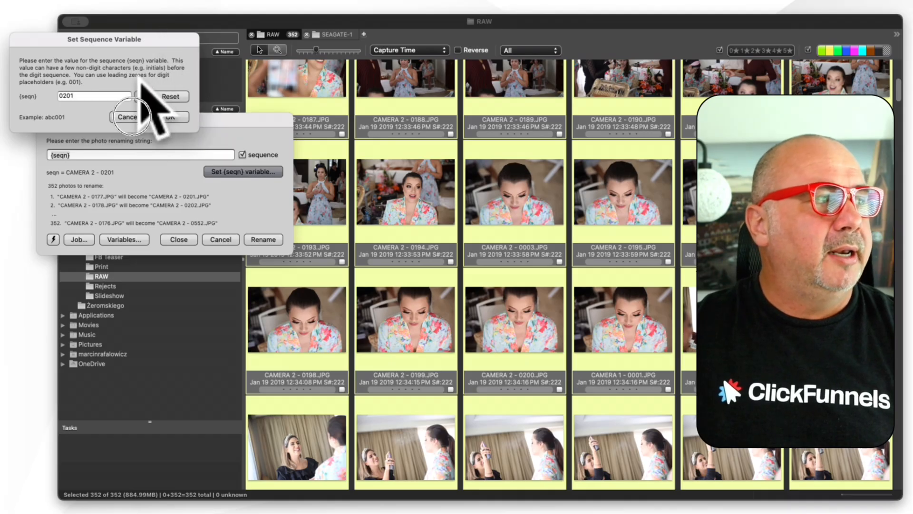
click(127, 116)
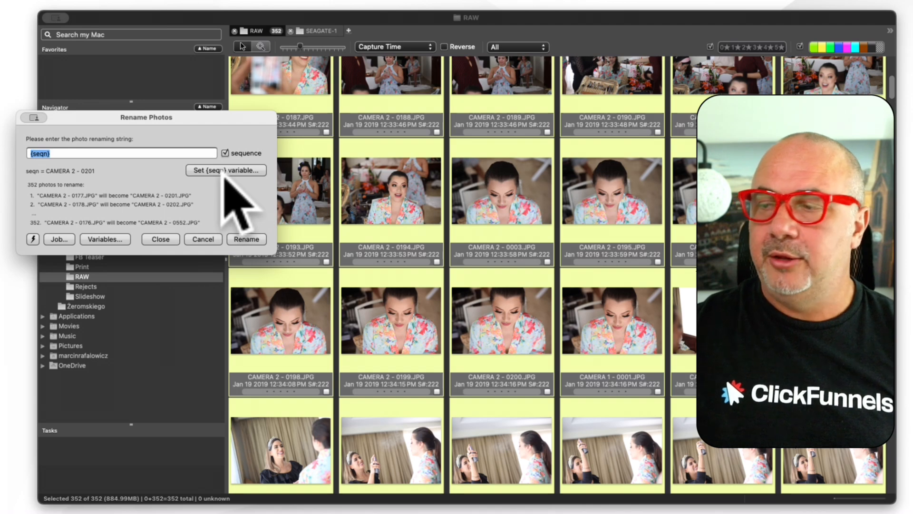
Set the {seqn} sequence variable to 0001 and rename all the selected photos
click(226, 170)
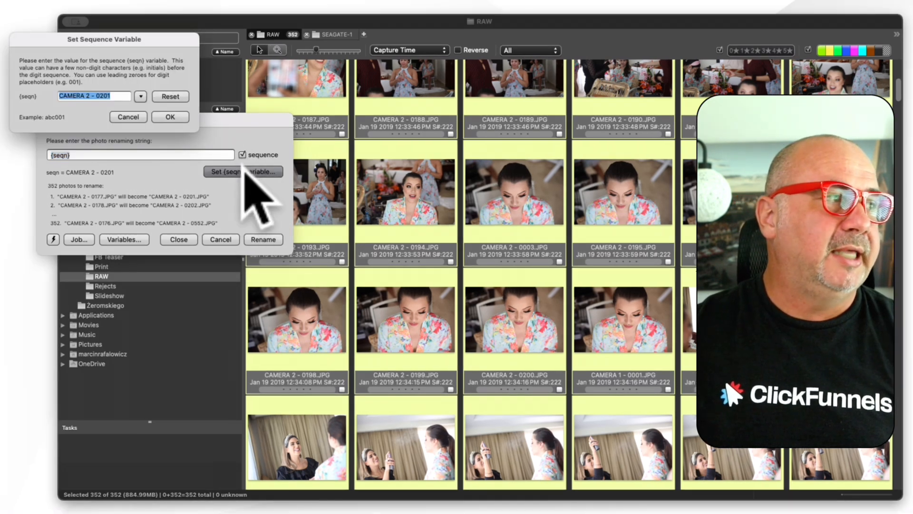
click(98, 95)
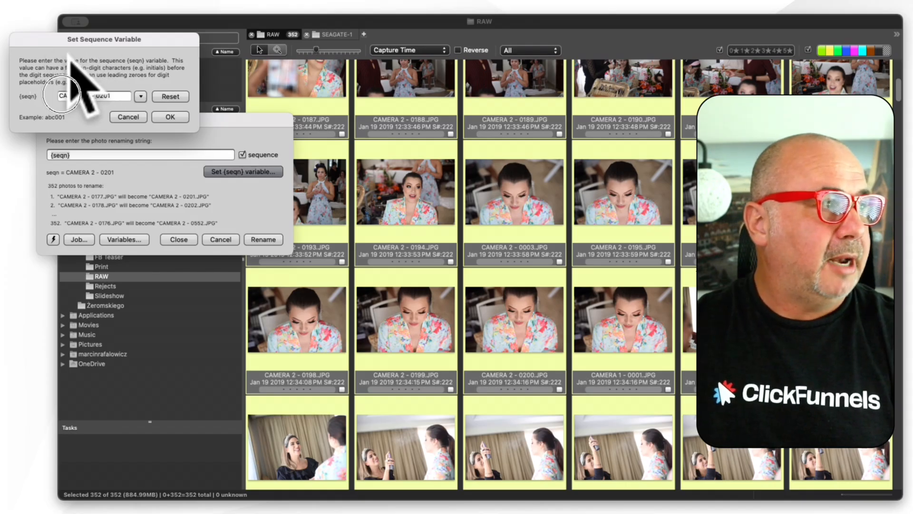
drag(102, 96, 67, 95)
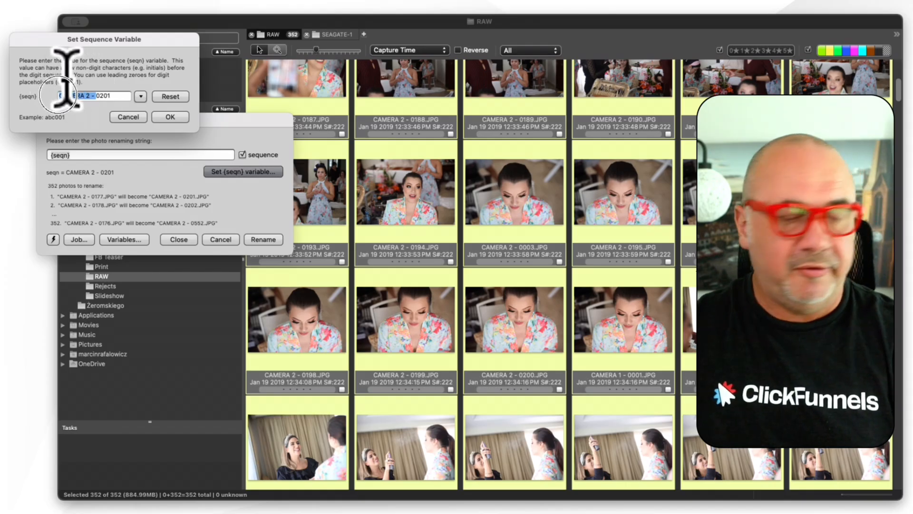
key(BackSpace)
text(0201)
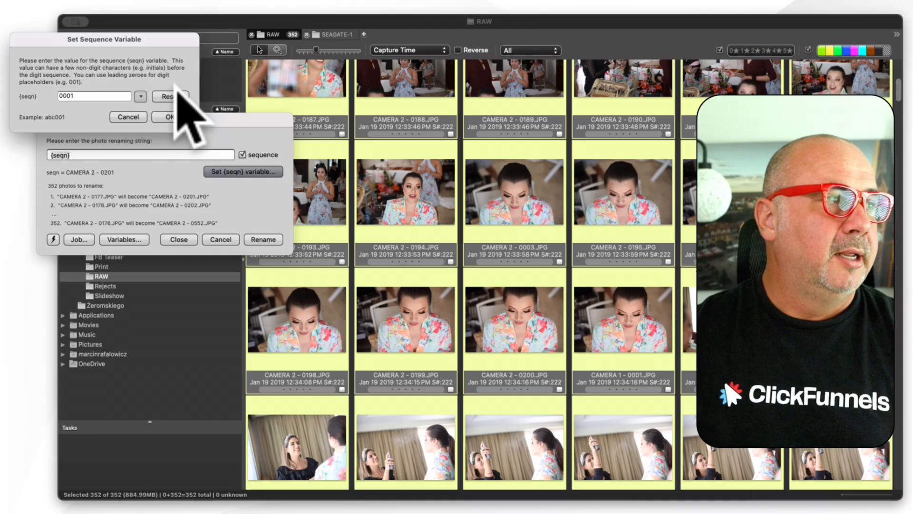
key(Return)
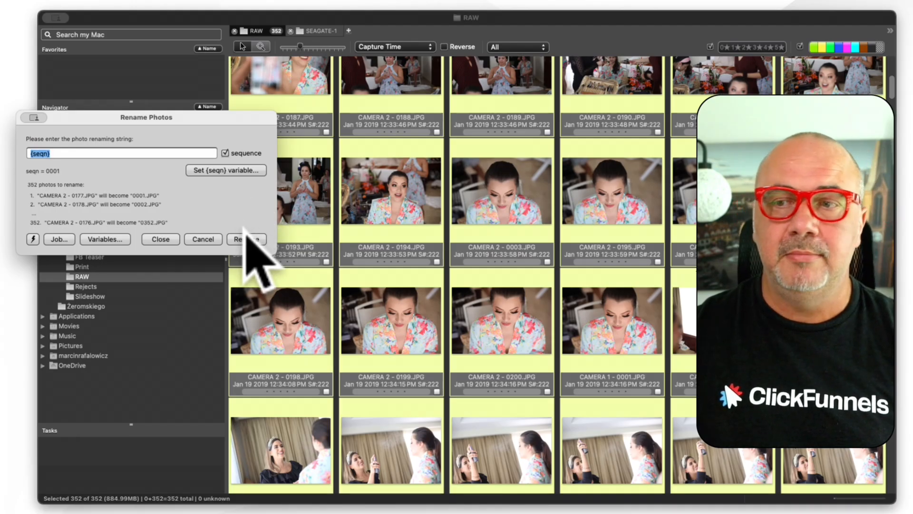
click(253, 238)
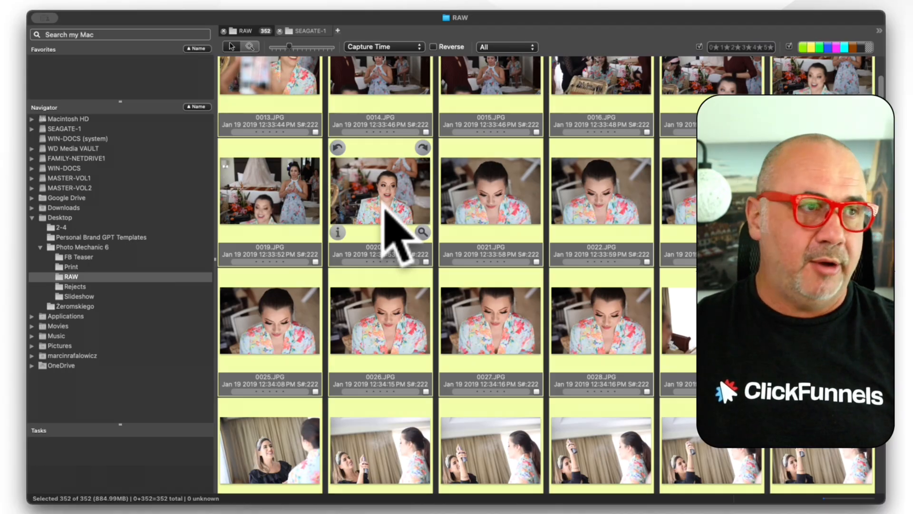
Check the numbering of the renamed photos from first to last, view the Rejects folder, and return to the RAW folder
scroll(347, 143, up, 5)
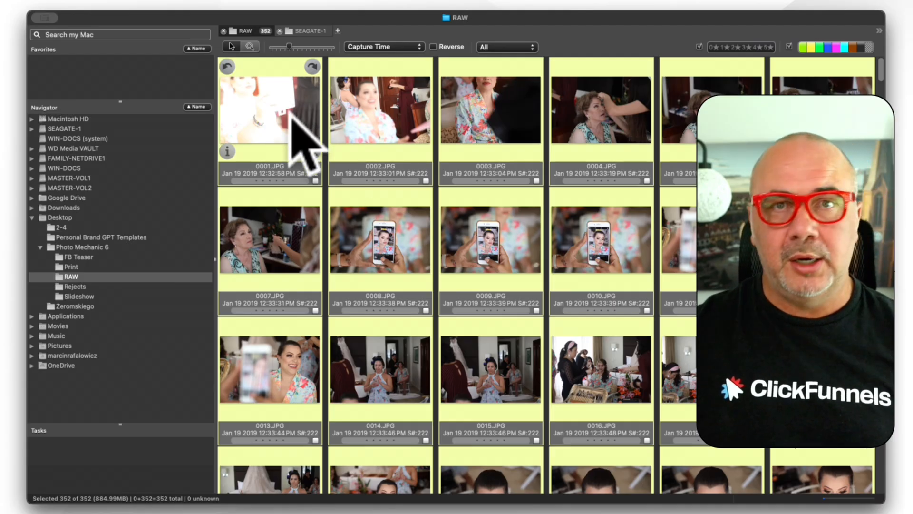
scroll(437, 273, down, 20)
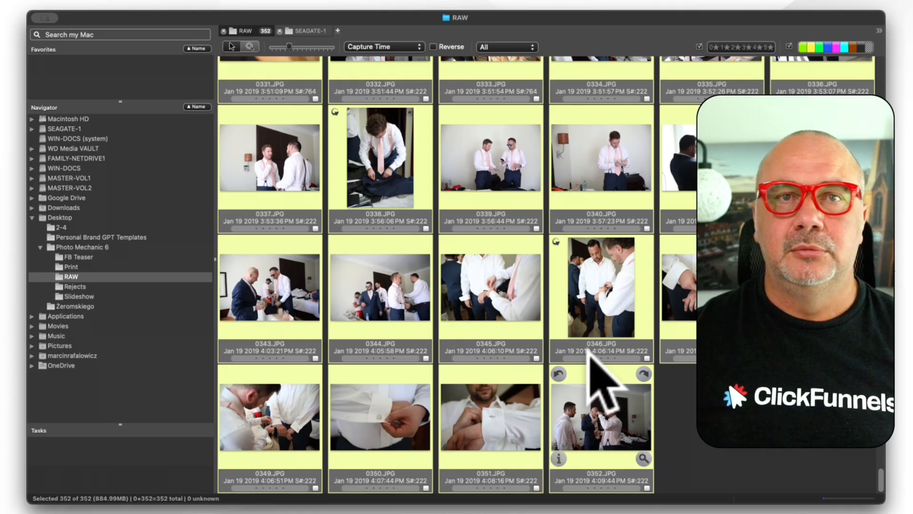
scroll(601, 375, up, 20)
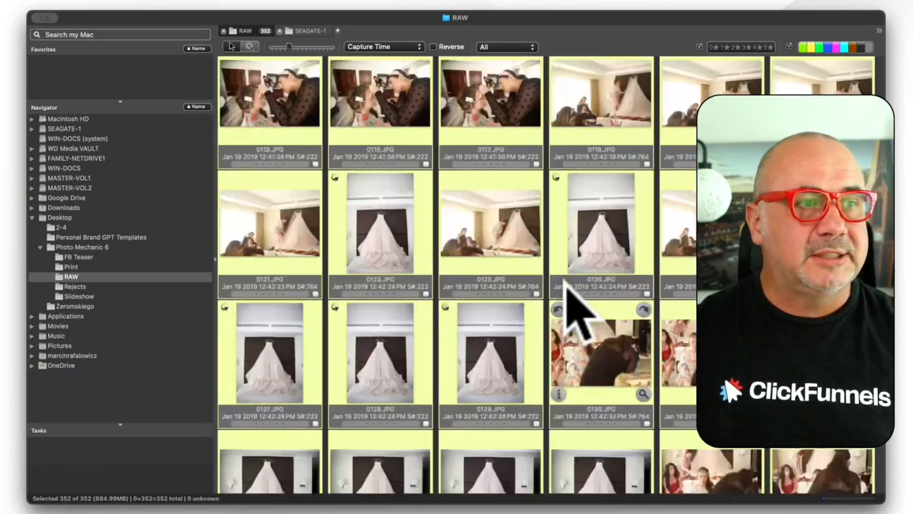
scroll(568, 284, up, 15)
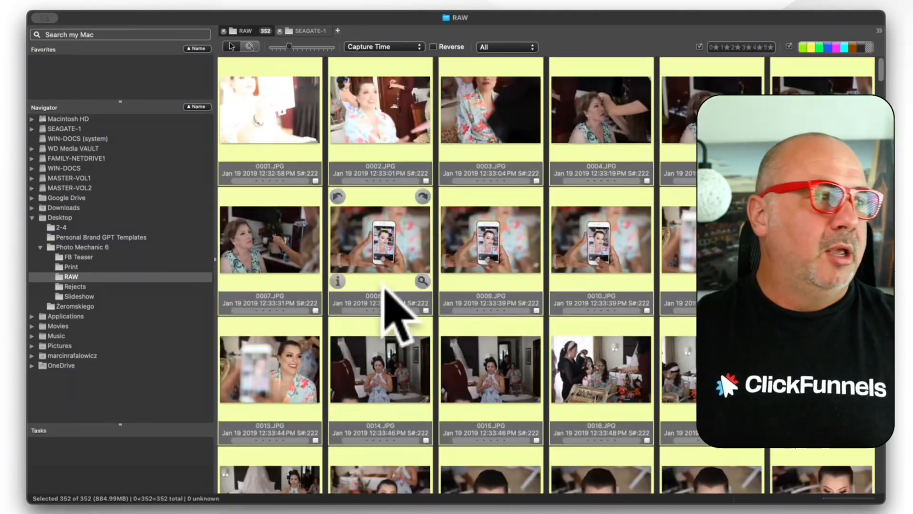
click(71, 286)
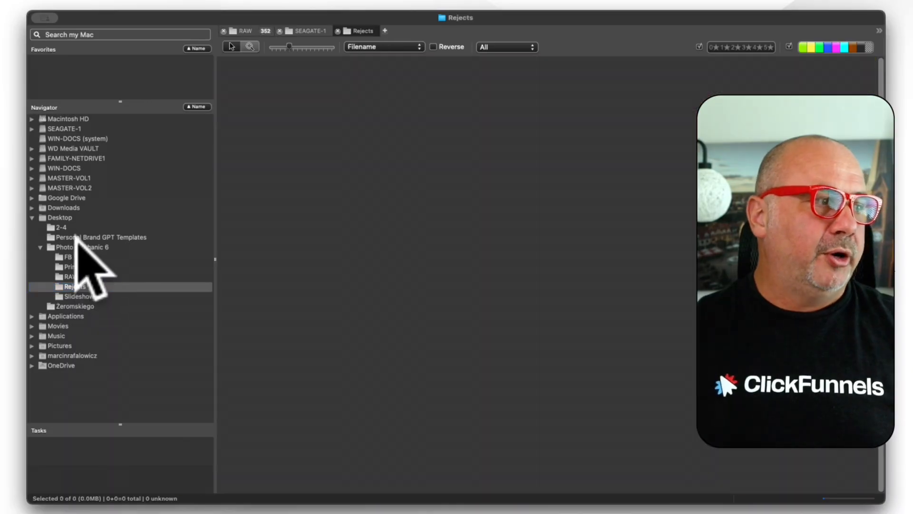
click(72, 276)
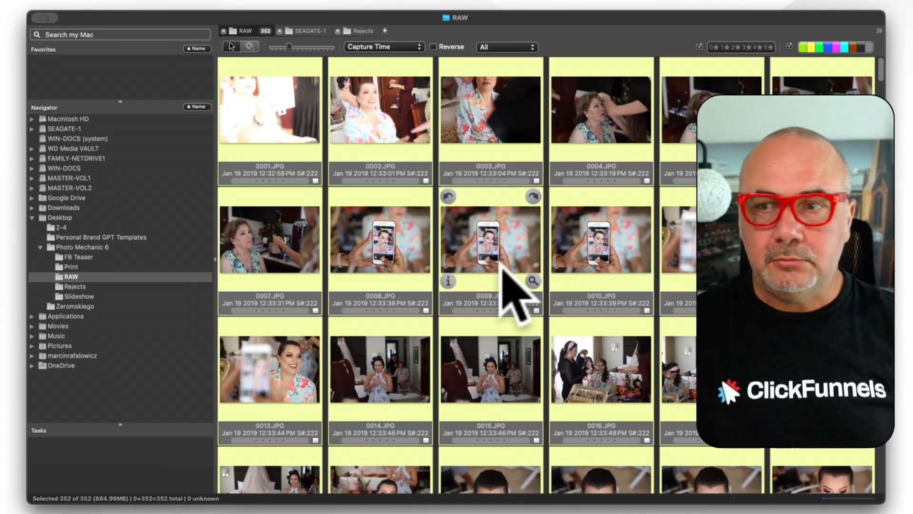
Select only photo 0001.JPG in the RAW folder and open it in the large preview
click(10, 228)
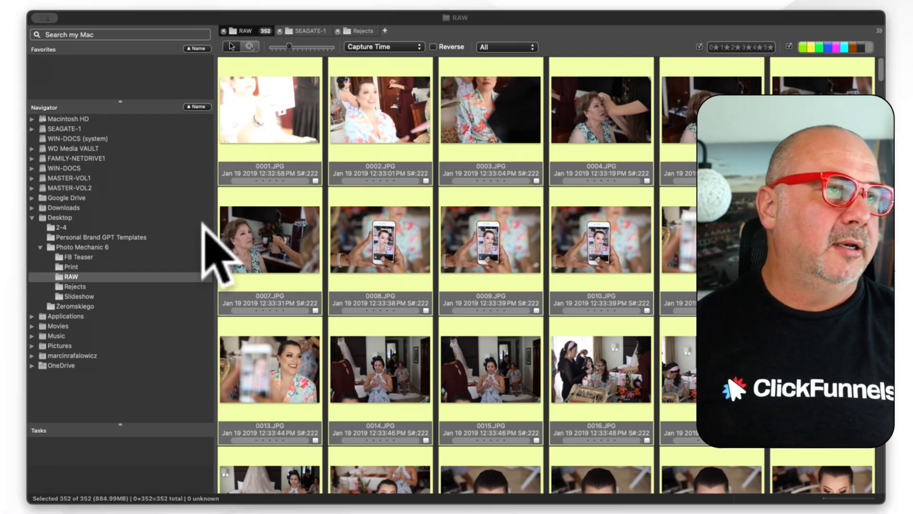
click(556, 1)
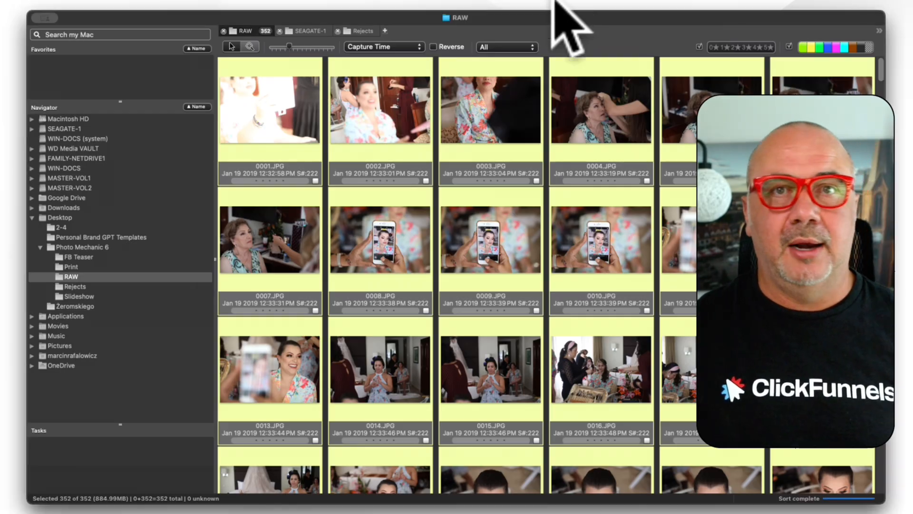
click(271, 119)
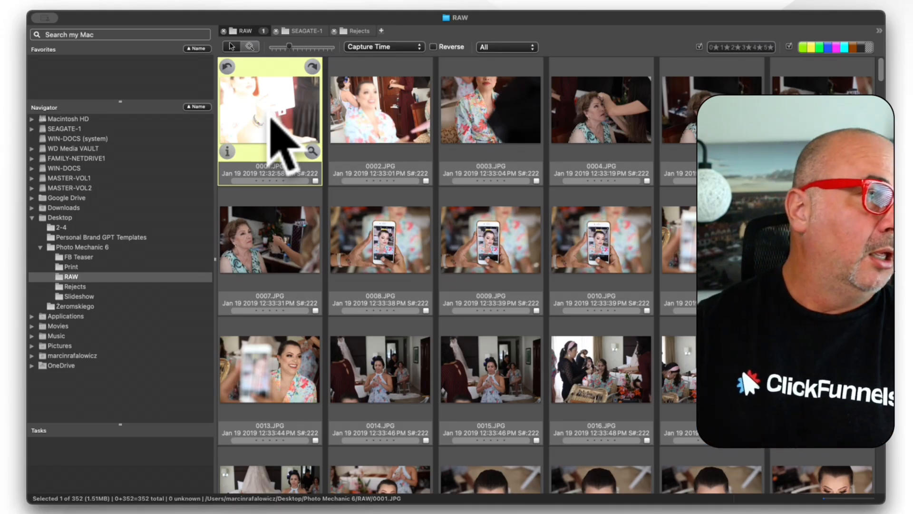
double_click(291, 91)
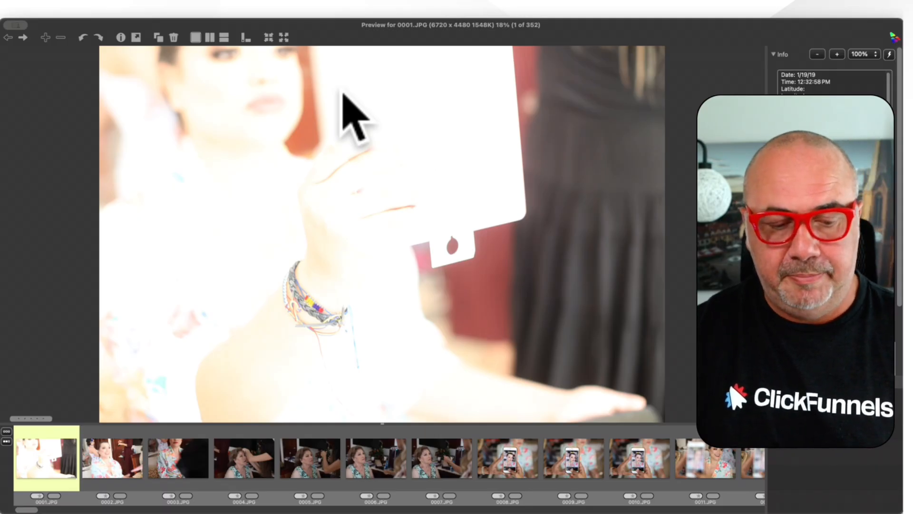
Try the light green and bright green color labels on photo 0001.JPG, and clear its label again
key(t)
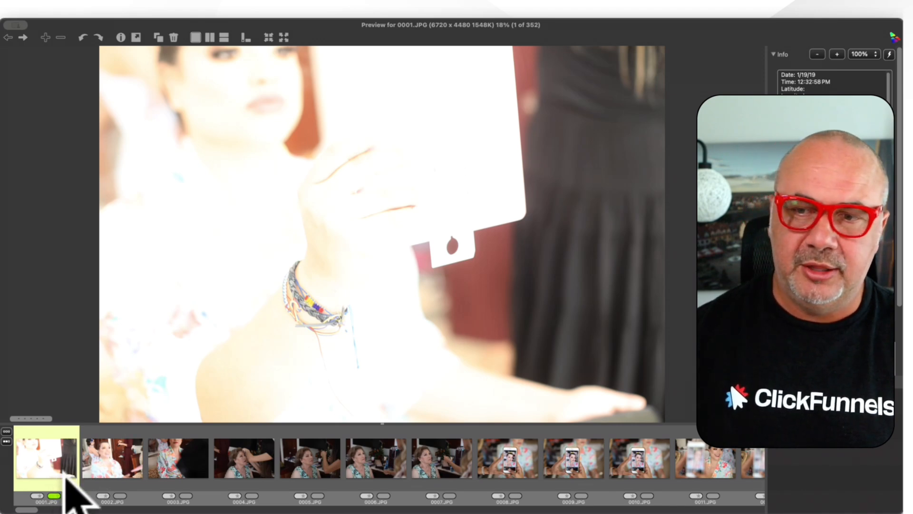
key(4)
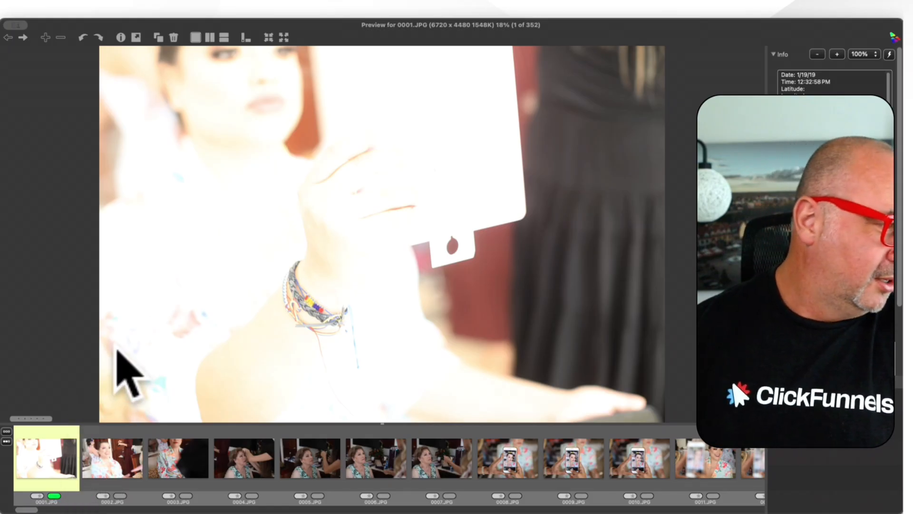
key(5)
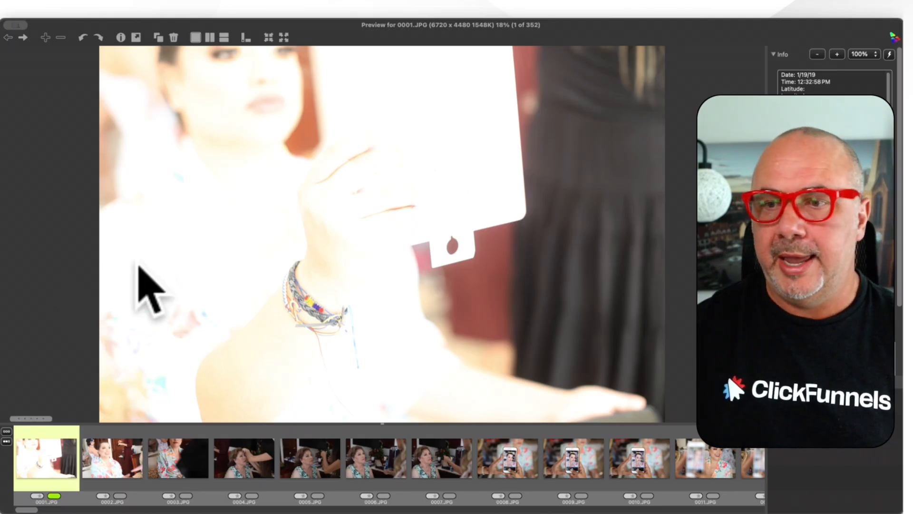
key(0)
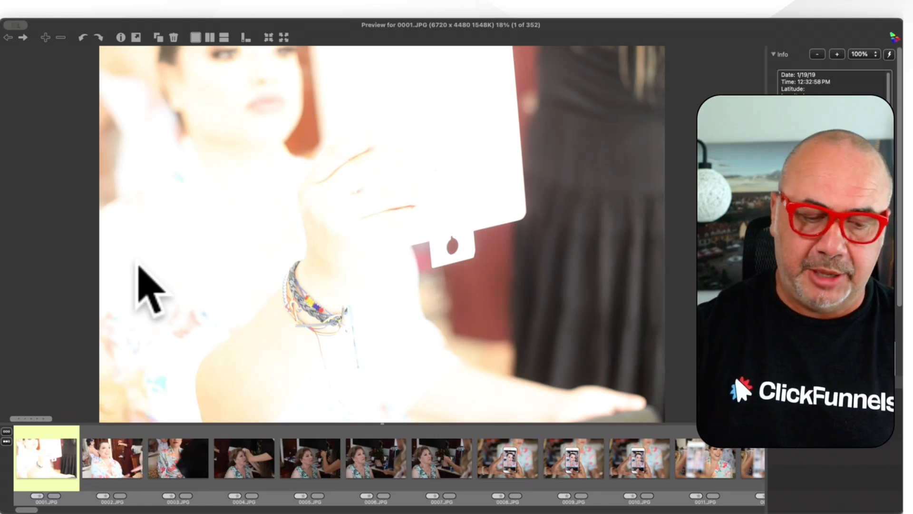
Review photos 0001.JPG to 0004.JPG one by one in the large preview
key(Right)
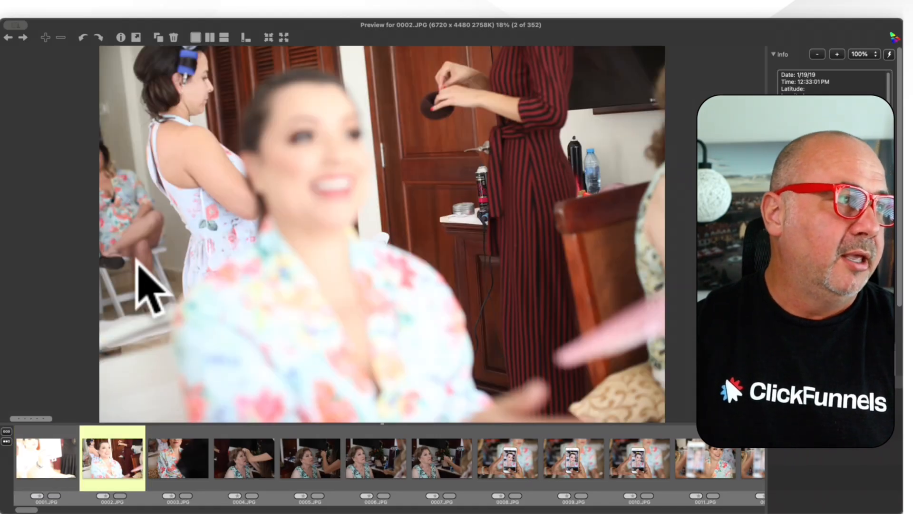
key(Right)
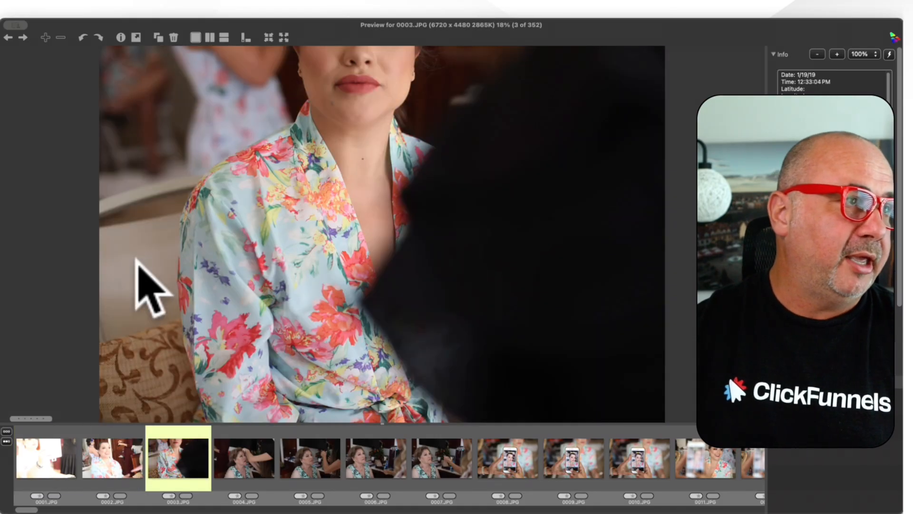
key(Home)
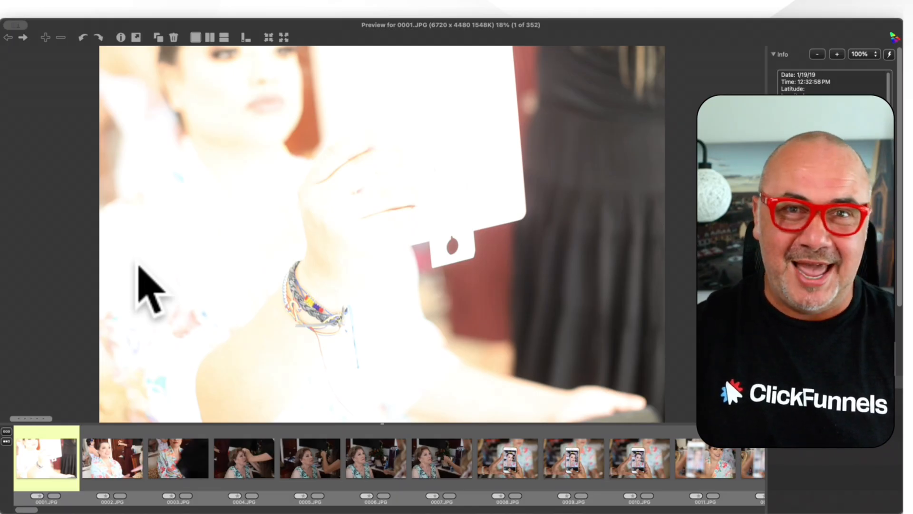
key(Right)
key(Right)
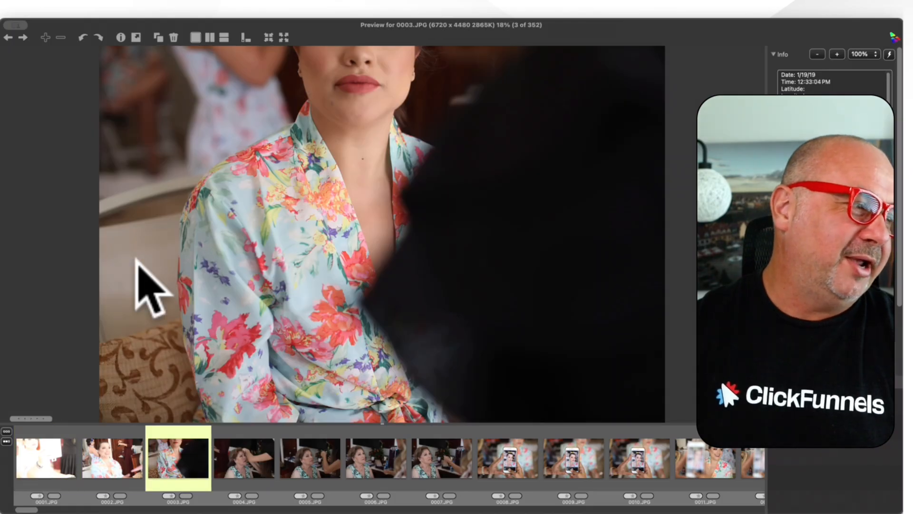
key(Left)
key(Right)
key(Right)
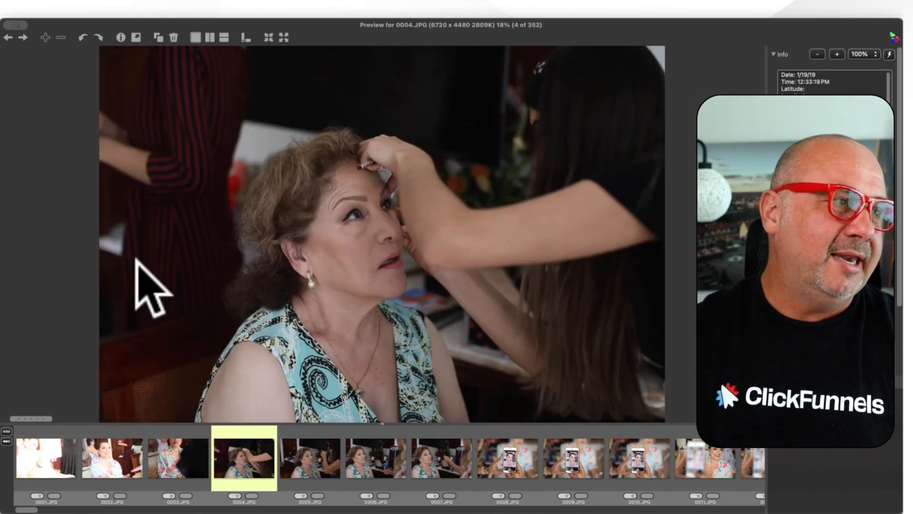
Compare photo 0004.JPG with 0005.JPG, mark 0004.JPG with the light green color label, and shorten the preview window
key(Right)
key(Left)
key(Right)
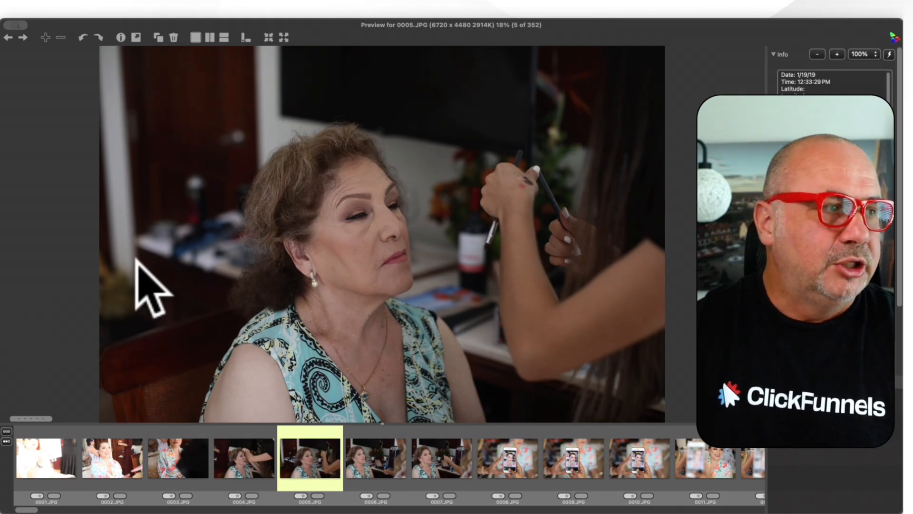
key(Left)
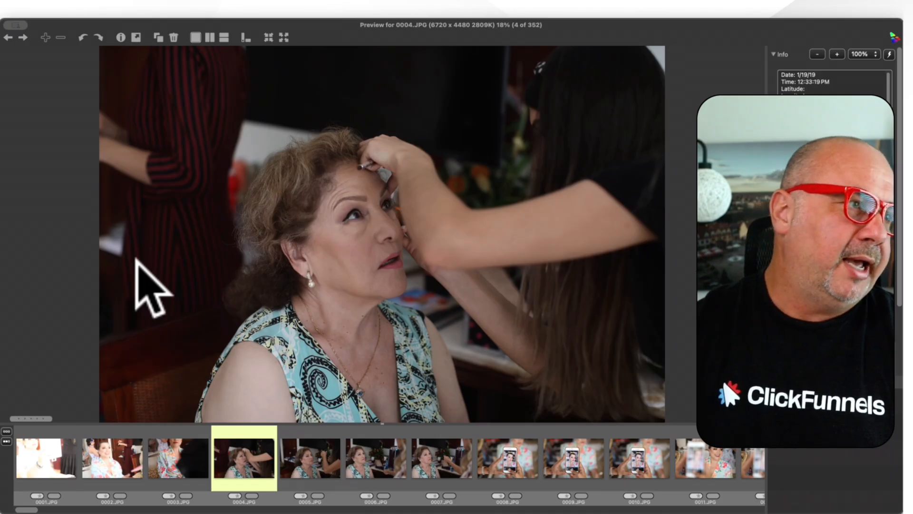
key(t)
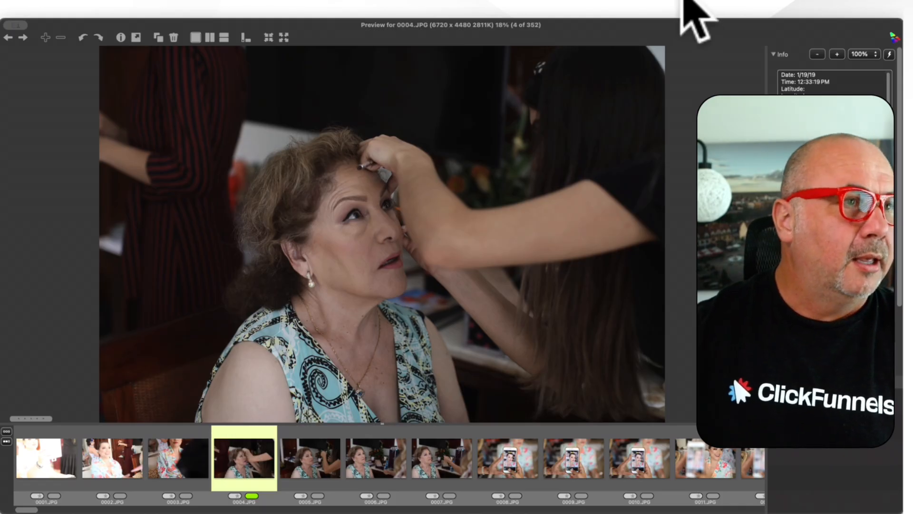
mouse_move(673, 19)
mouse_down()
mouse_move(672, 31)
mouse_move(679, 11)
mouse_up()
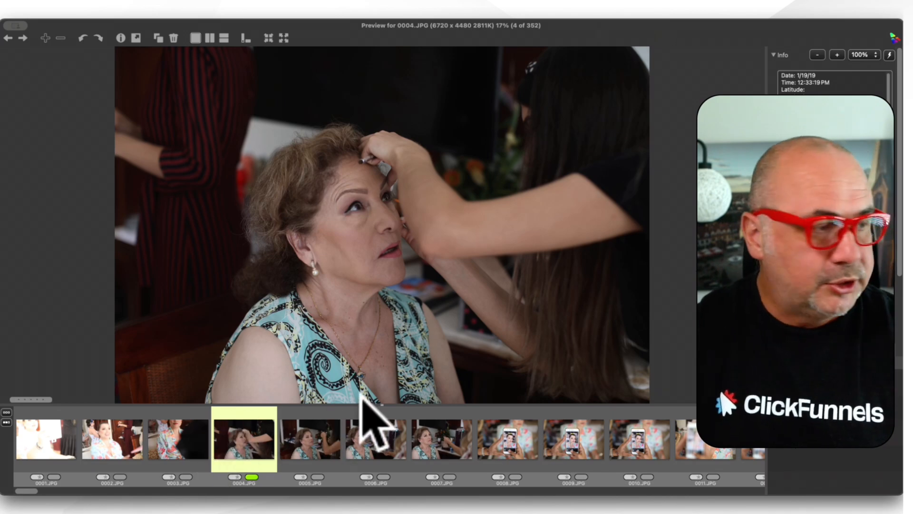
Compare photos 0004.JPG to 0008.JPG and mark 0006.JPG as a keeper with the light green color label
key(Right)
key(Left)
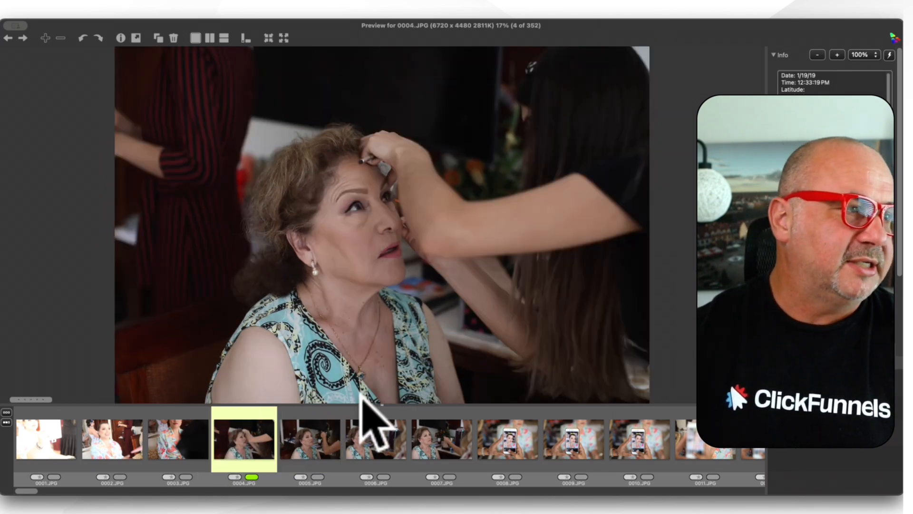
key(Right)
key(Right)
key(Right)
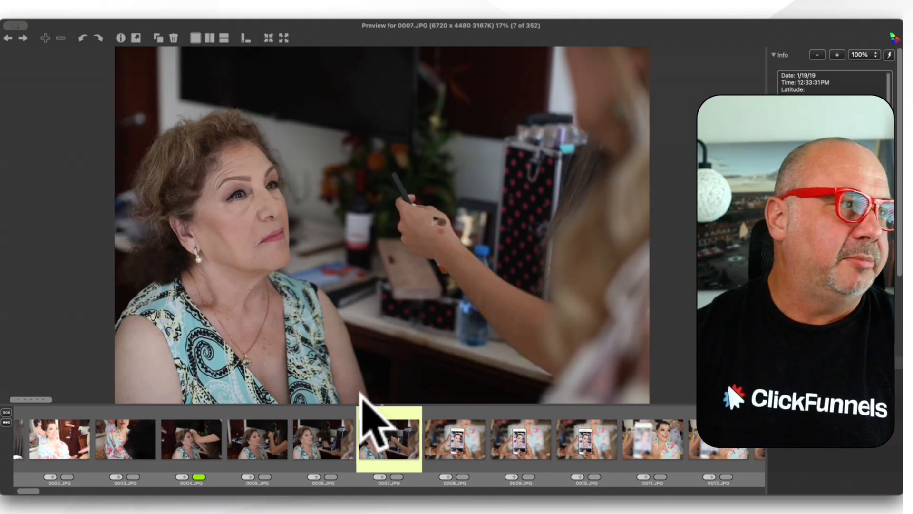
key(Right)
key(Left)
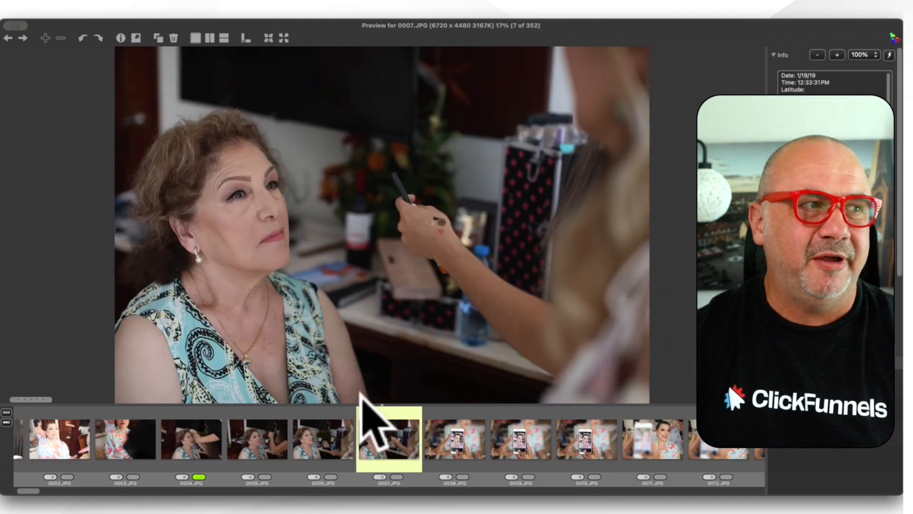
key(Left)
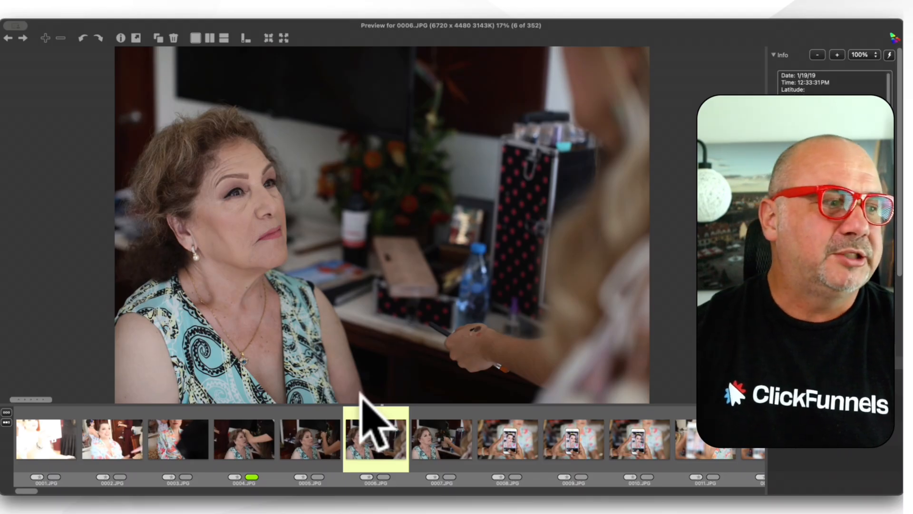
key(Left)
key(Right)
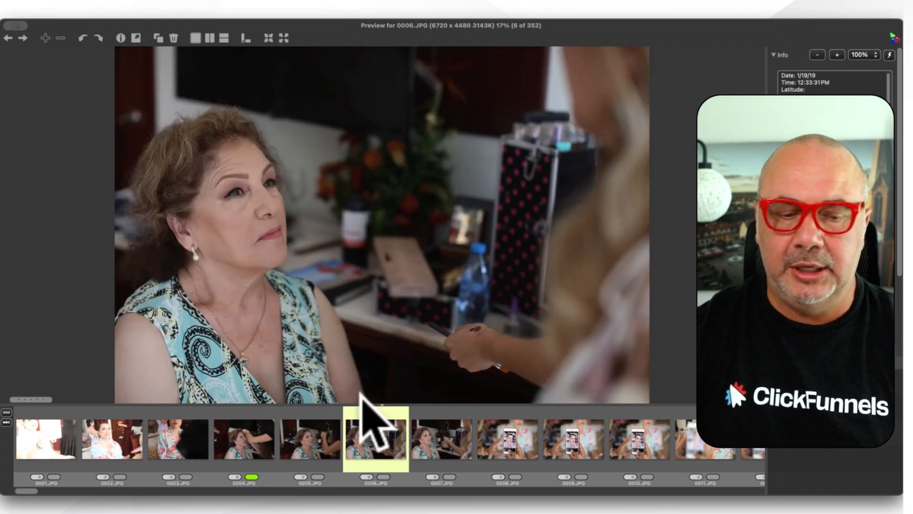
key(Right)
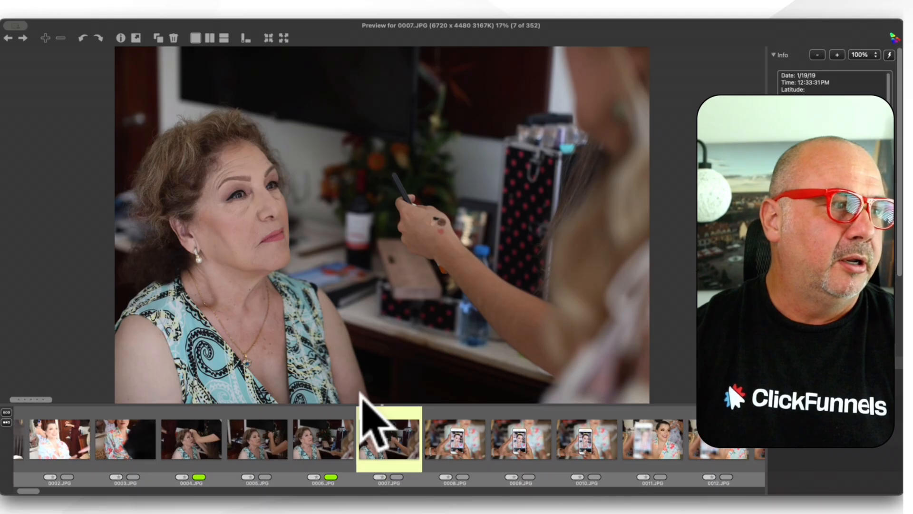
Compare the phone shots 0008.JPG to 0010.JPG and mark 0010.JPG with the light green color label
key(Right)
key(Right)
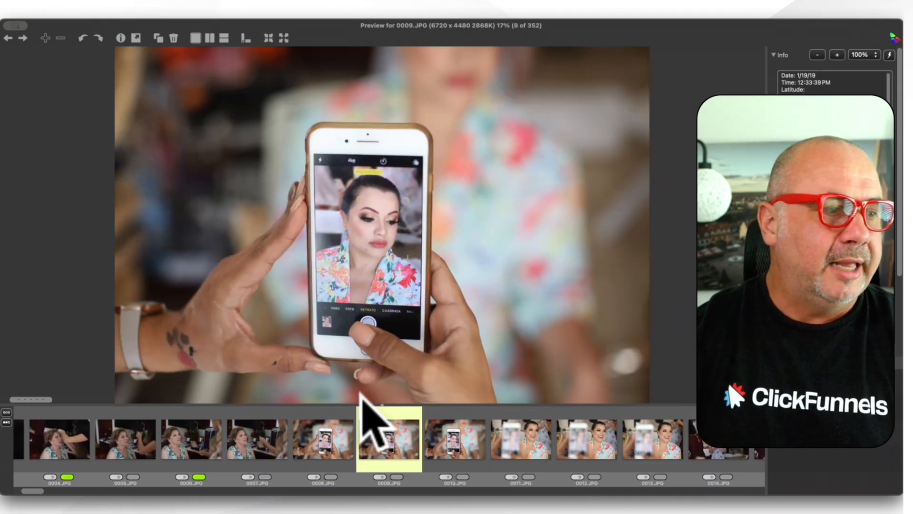
key(Right)
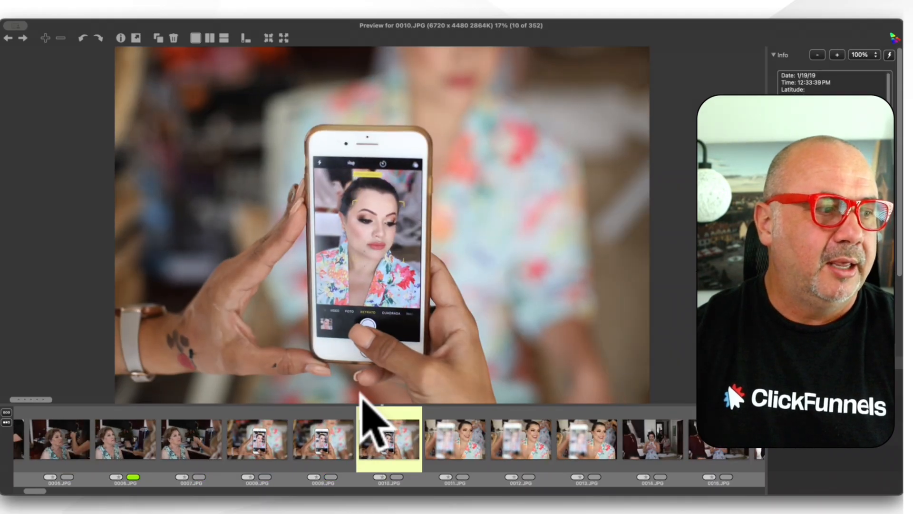
key(t)
Review photos 0011.JPG to 0016.JPG and mark 0014.JPG with the light green color label
key(Right)
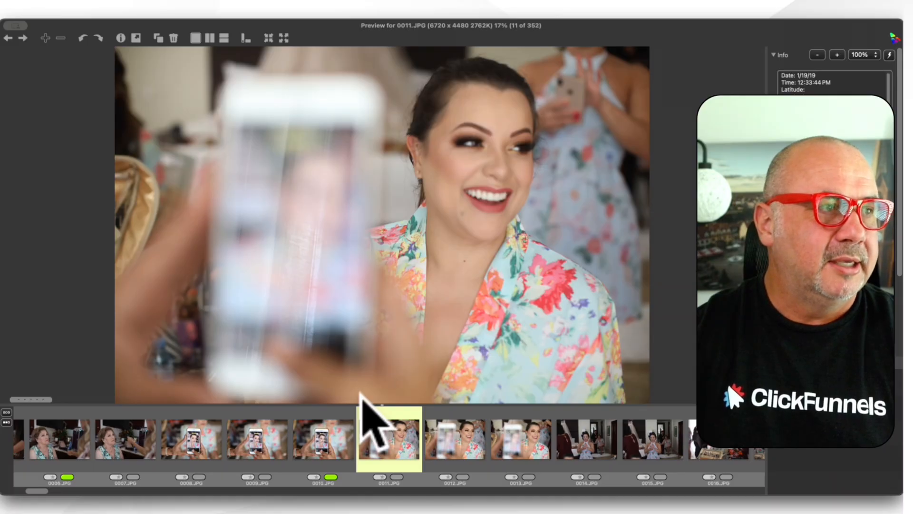
key(Right)
key(Right)
key(Right)
key(Right)
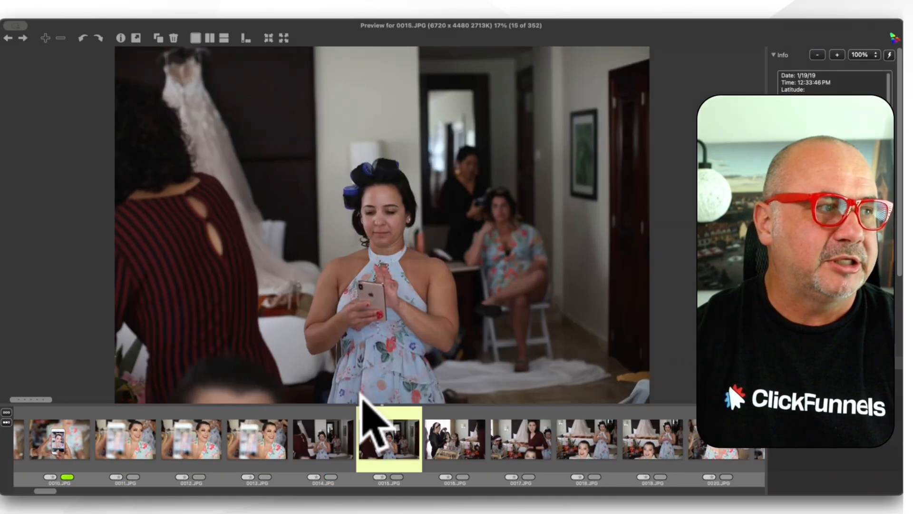
key(Right)
key(Left)
key(Left)
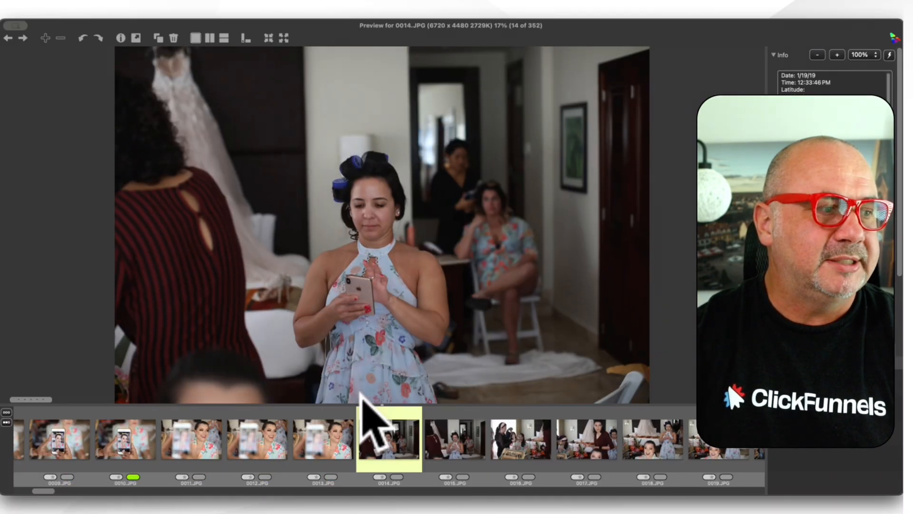
key(t)
Review photos 0015.JPG to 0019.JPG and mark 0019.JPG with the light green color label
key(Right)
key(Right)
key(Right)
key(Right)
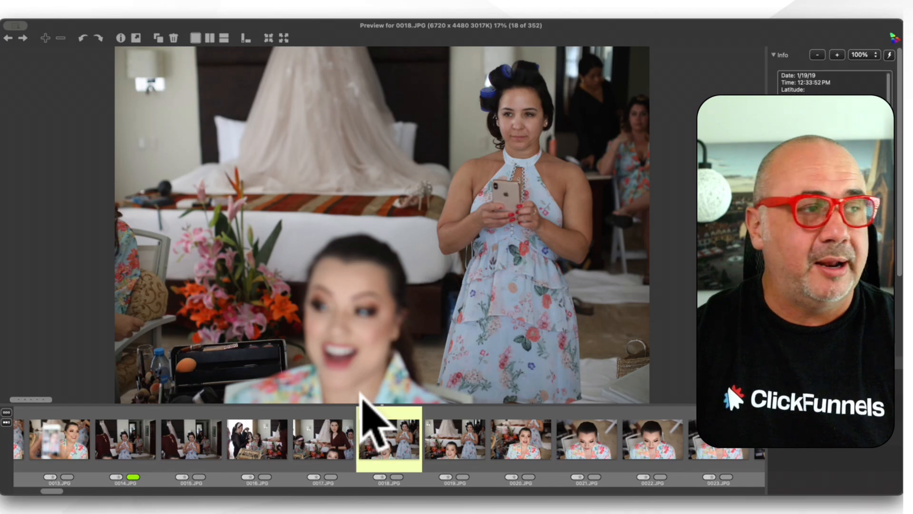
key(Right)
key(t)
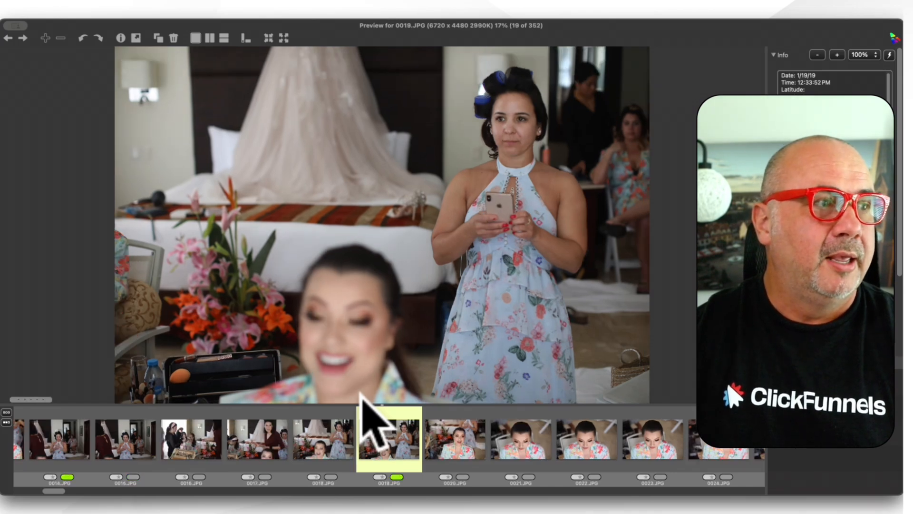
Review photos 0020.JPG to 0022.JPG and mark 0022.JPG with the light green color label
key(Right)
key(Right)
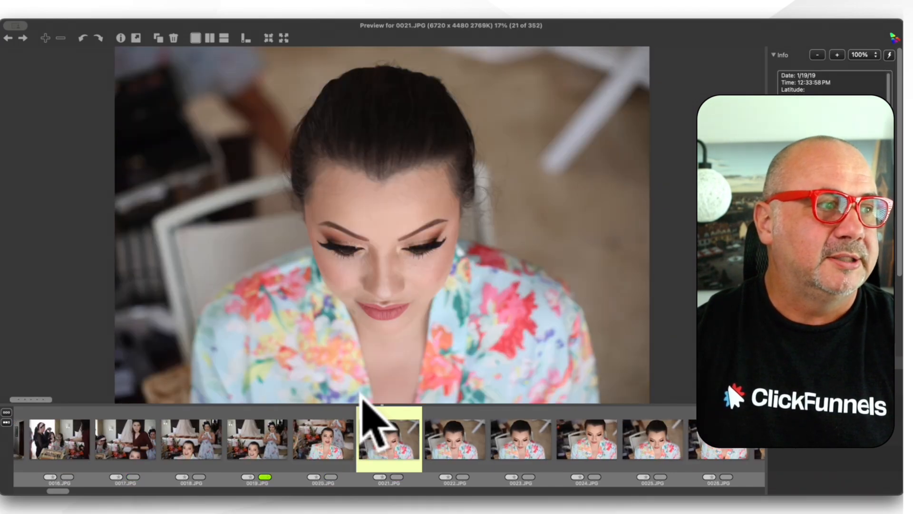
key(Right)
key(t)
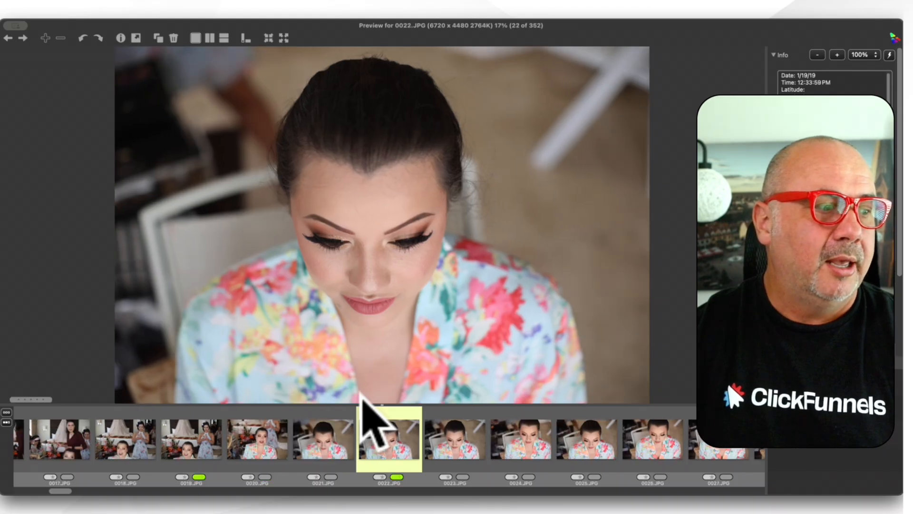
Compare the similar close-up portraits from 0023.JPG to 0028.JPG and peek at 0029.JPG
key(Right)
key(Right)
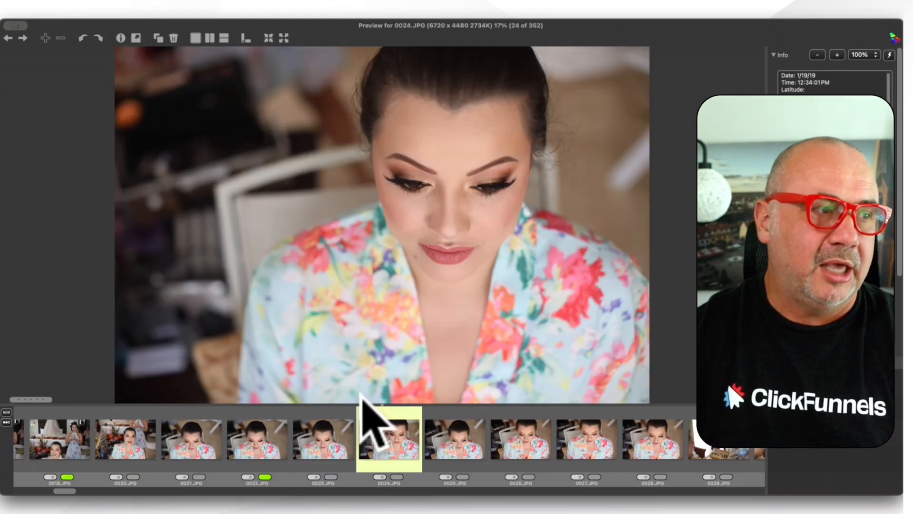
key(Right)
key(Right)
key(Right)
key(Right)
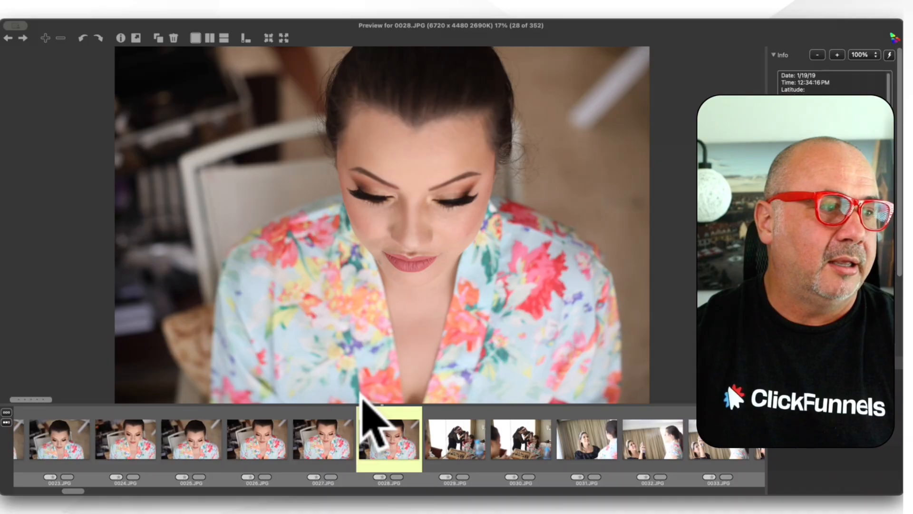
key(Right)
key(Left)
key(Left)
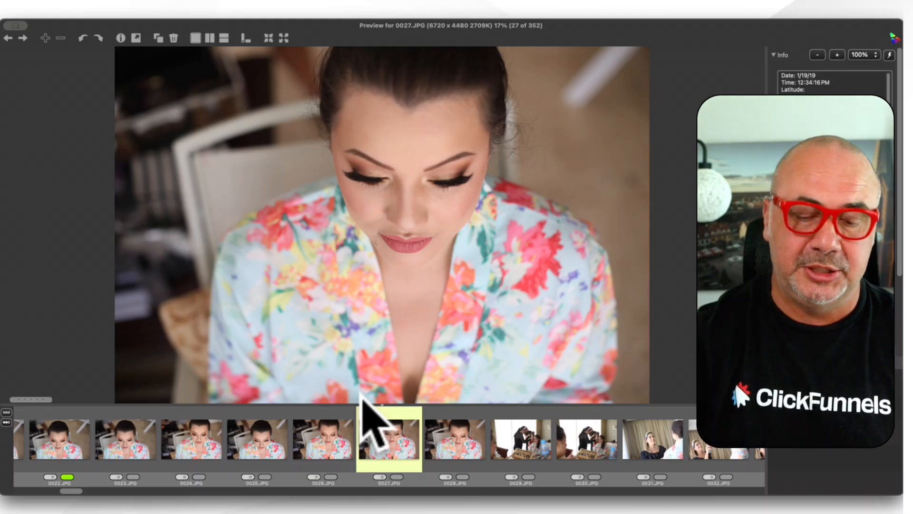
key(Right)
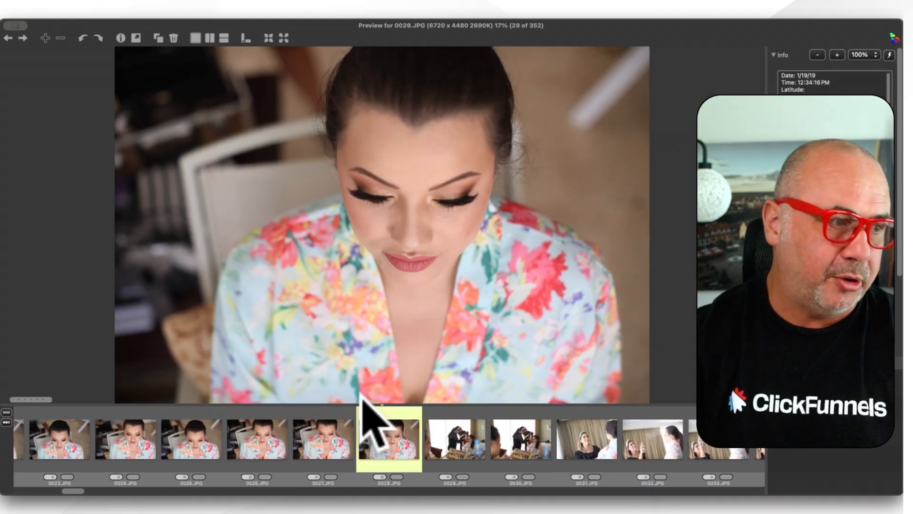
Advance to photo 0030.JPG, mark it with the light green color label, and move on to 0031.JPG
key(Right)
key(Right)
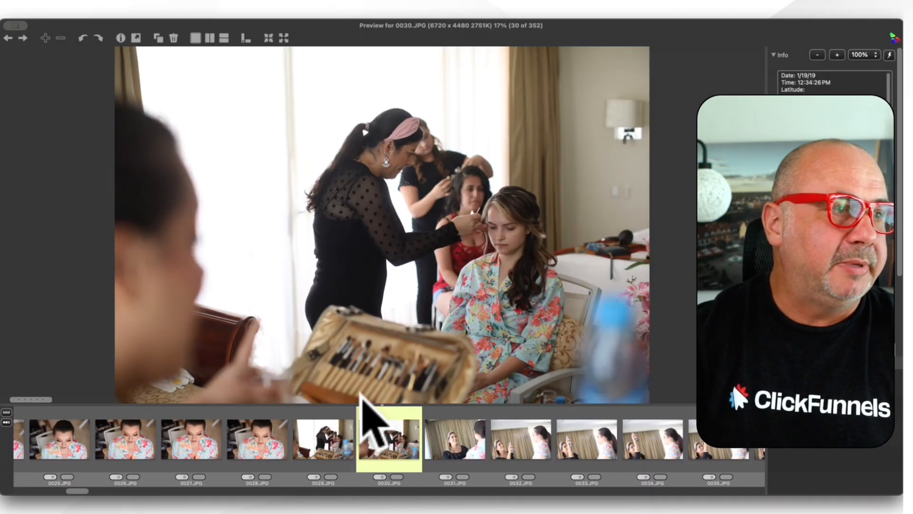
key(t)
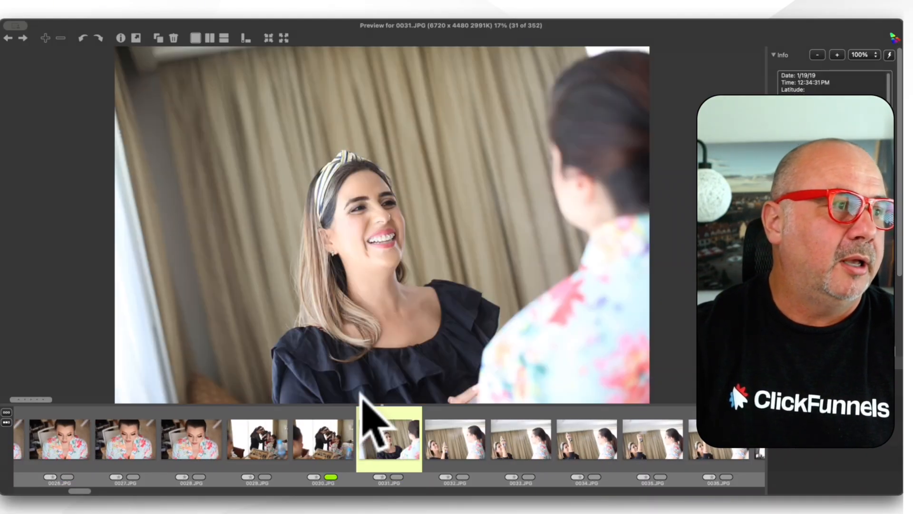
Compare photos 0031.JPG to 0034.JPG and mark 0032.JPG with the light green color label
key(Right)
key(Left)
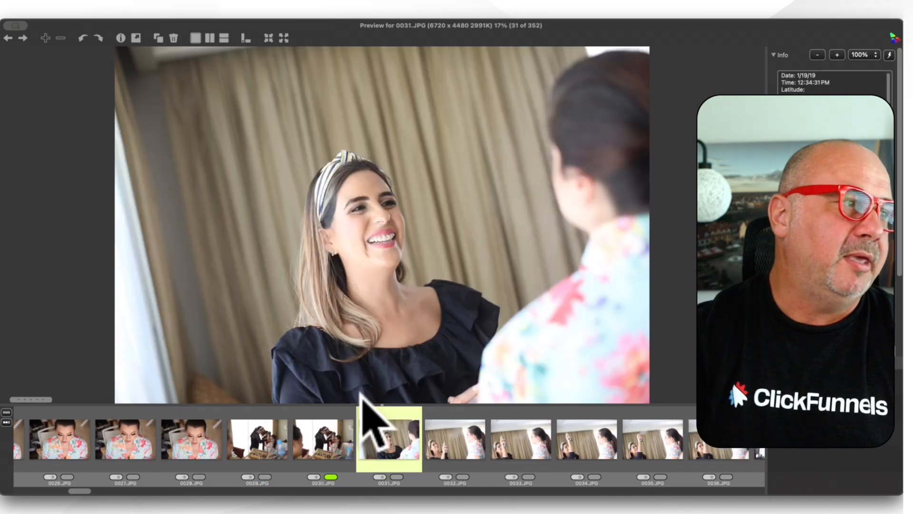
key(Right)
key(Right)
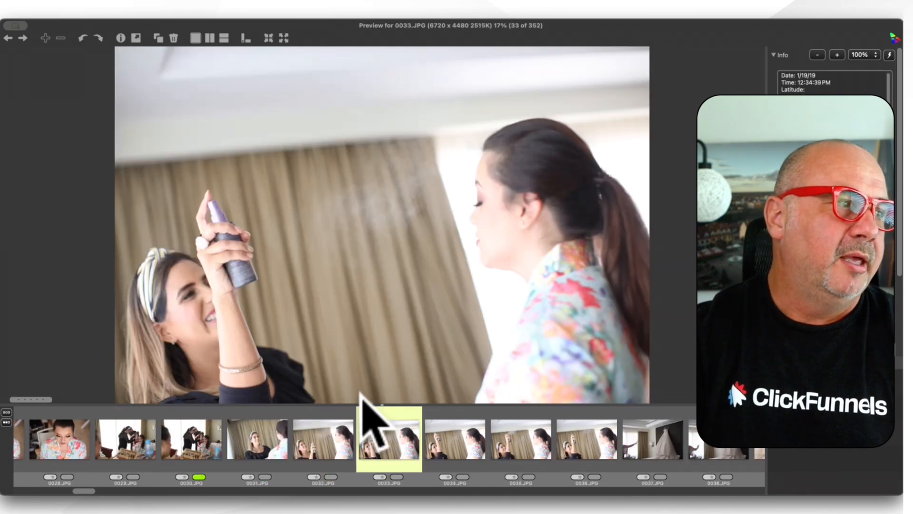
key(Right)
key(Left)
key(Left)
key(Right)
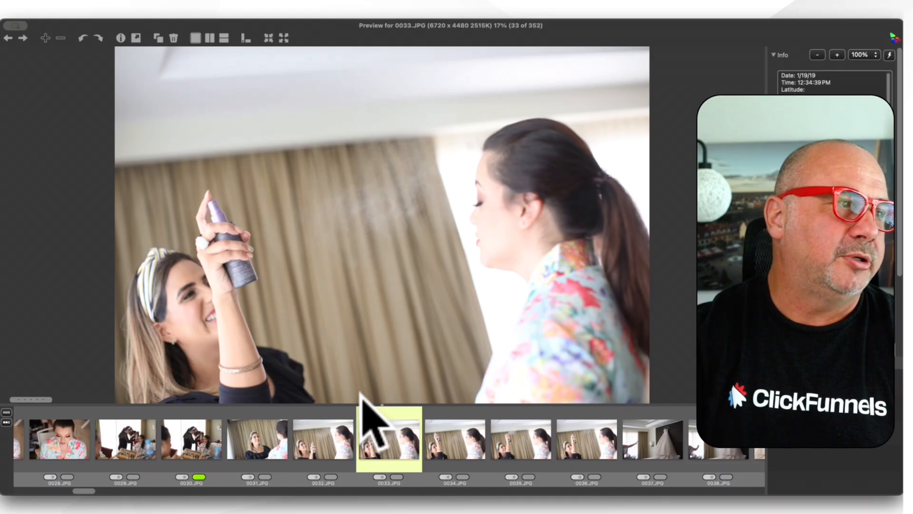
key(Left)
key(t)
Review photos 0033.JPG to 0043.JPG and mark the wedding dress photo 0042.JPG with the light green color label
key(Right)
key(Right)
key(Right)
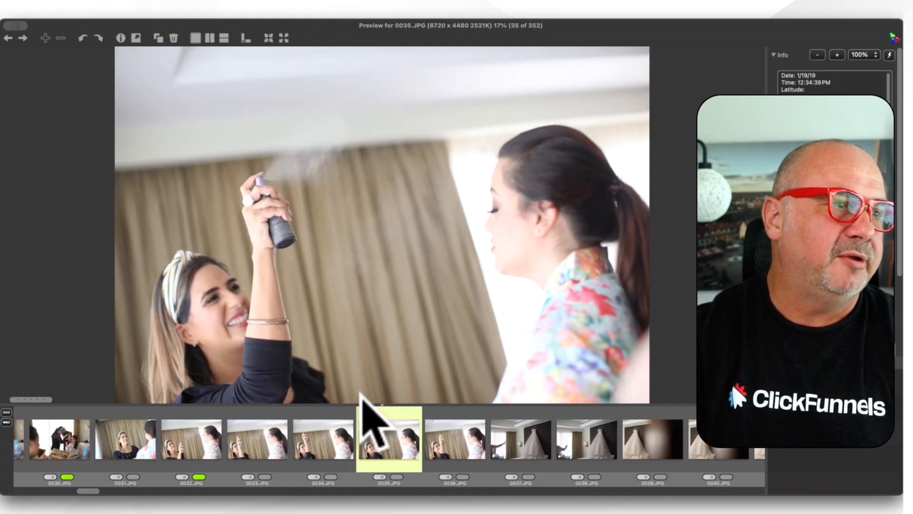
key(Right)
key(Right)
key(Right)
key(Right)
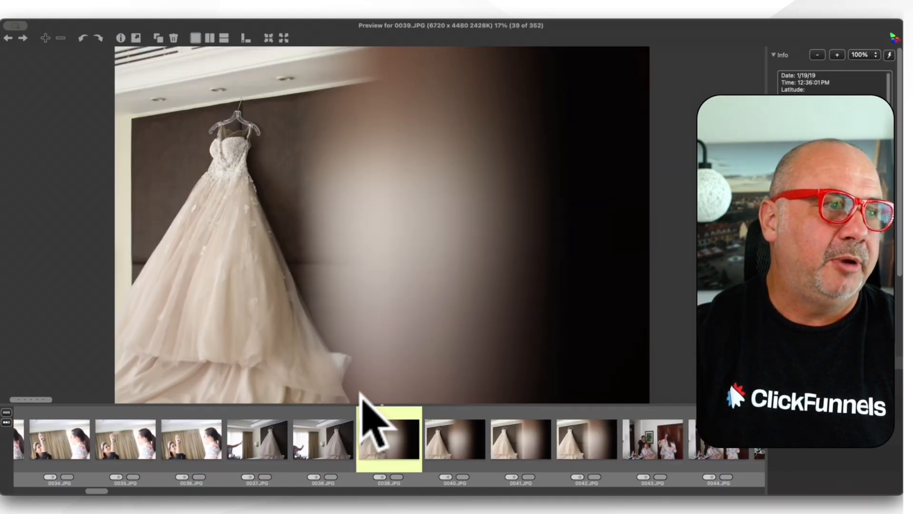
key(Right)
key(Right)
key(Right)
key(Right)
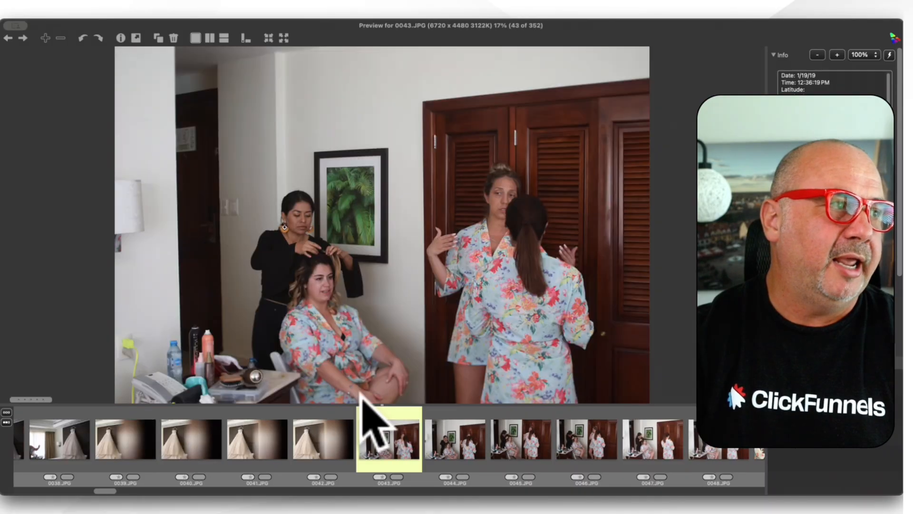
key(Left)
key(t)
Compare the similar hairstyling shots in front of the wooden closet from 0043.JPG to 0047.JPG
key(Right)
key(Right)
key(Left)
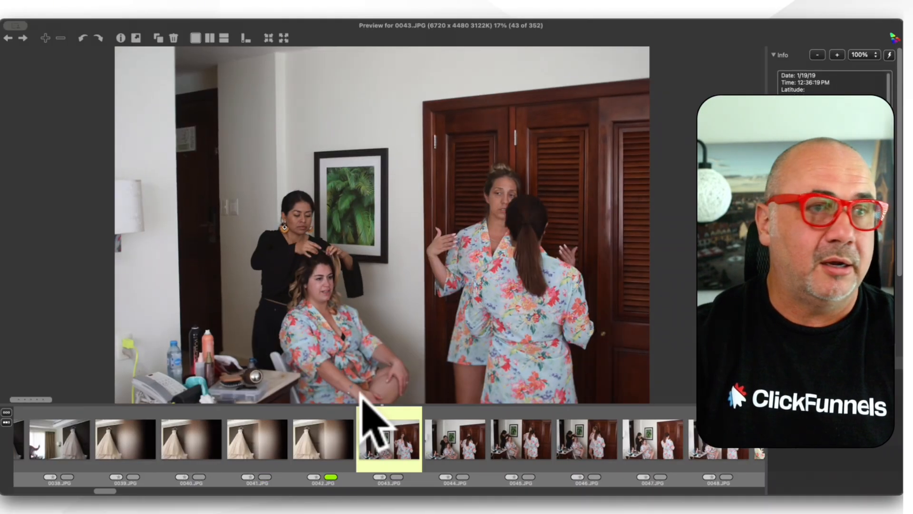
key(Right)
key(Right)
key(Right)
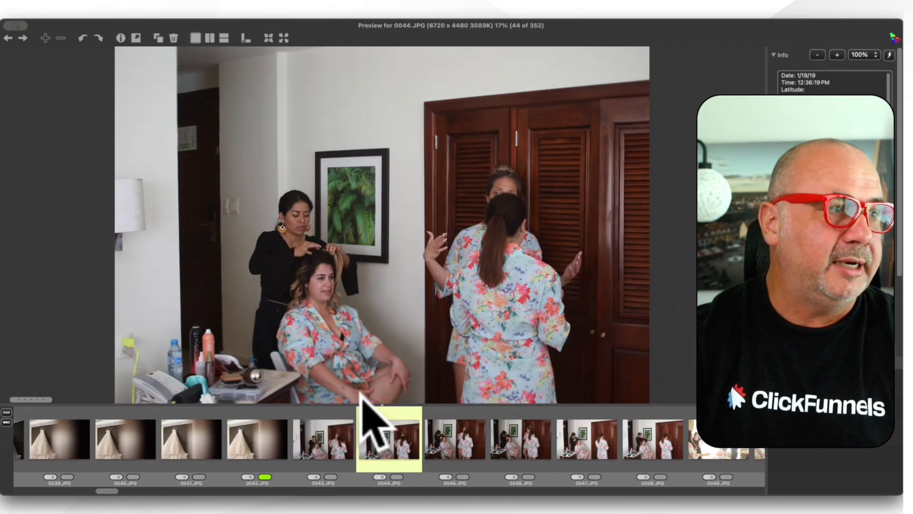
key(Left)
key(Left)
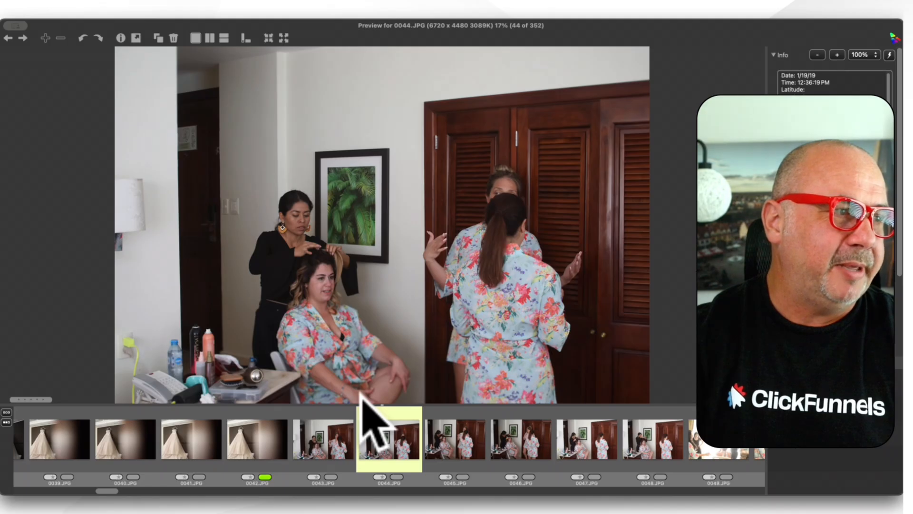
key(Right)
key(Right)
key(Right)
key(Left)
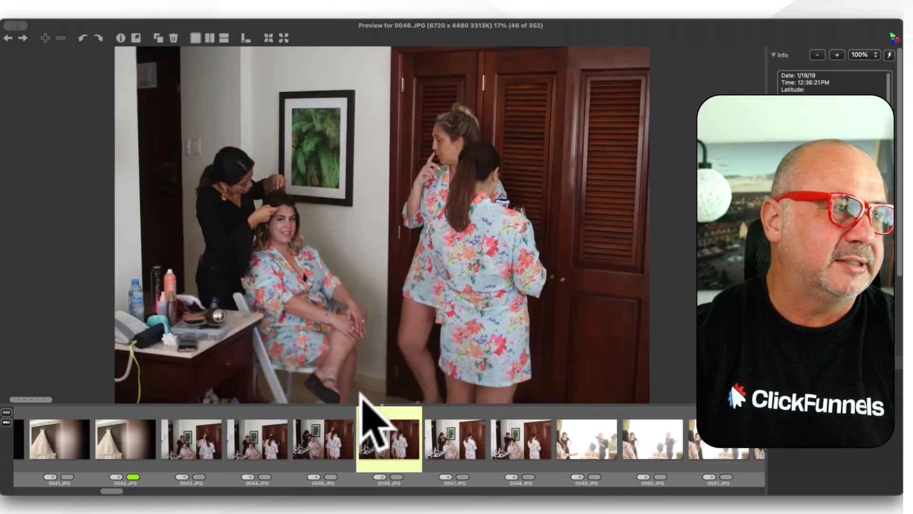
key(Right)
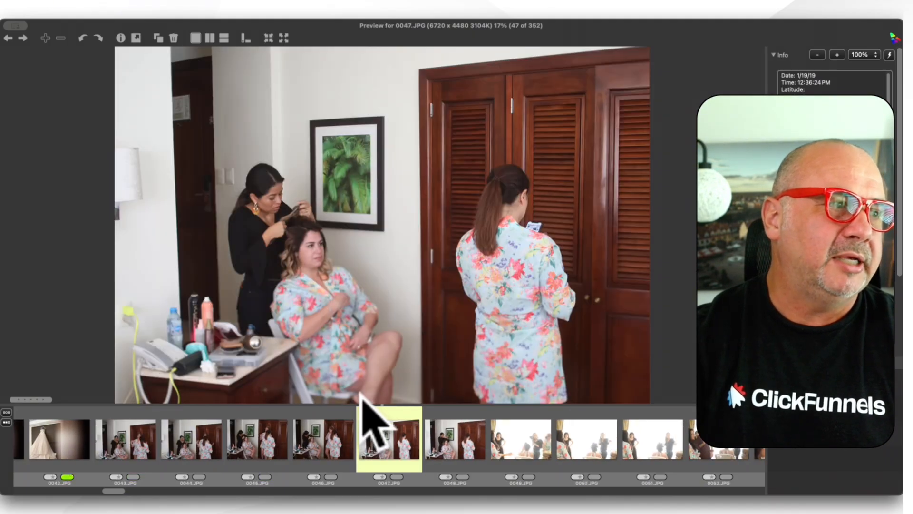
key(Right)
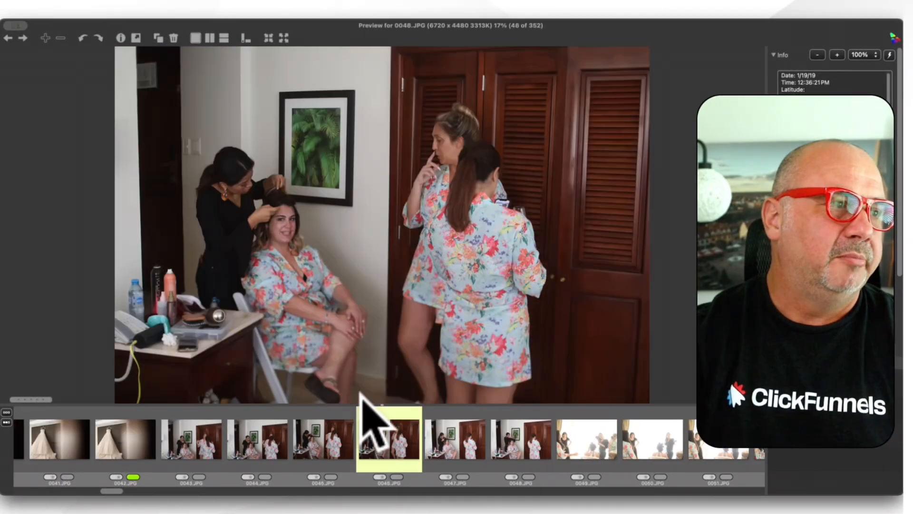
Mark both 0045.JPG and 0046.JPG with the light green color label, compare them, and clear the label on 0045.JPG
key(Left)
key(5)
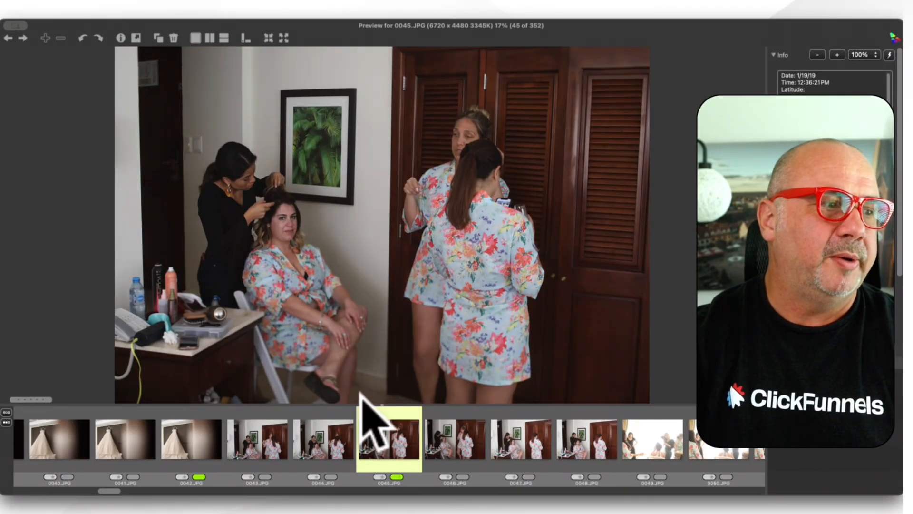
key(Right)
key(Right)
key(Left)
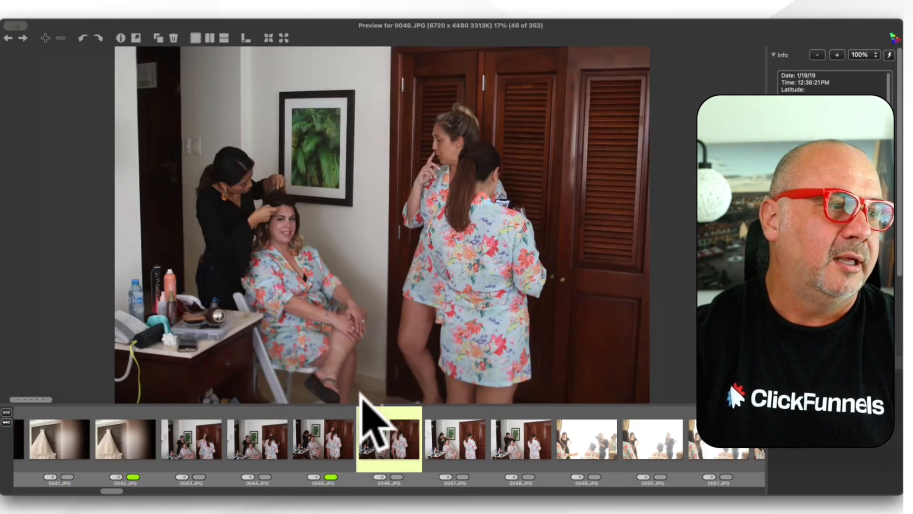
key(5)
key(Left)
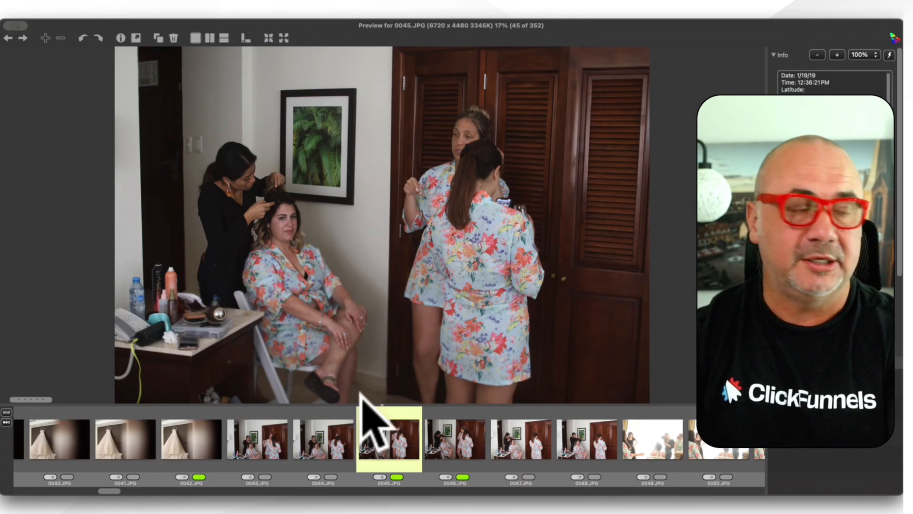
key(t)
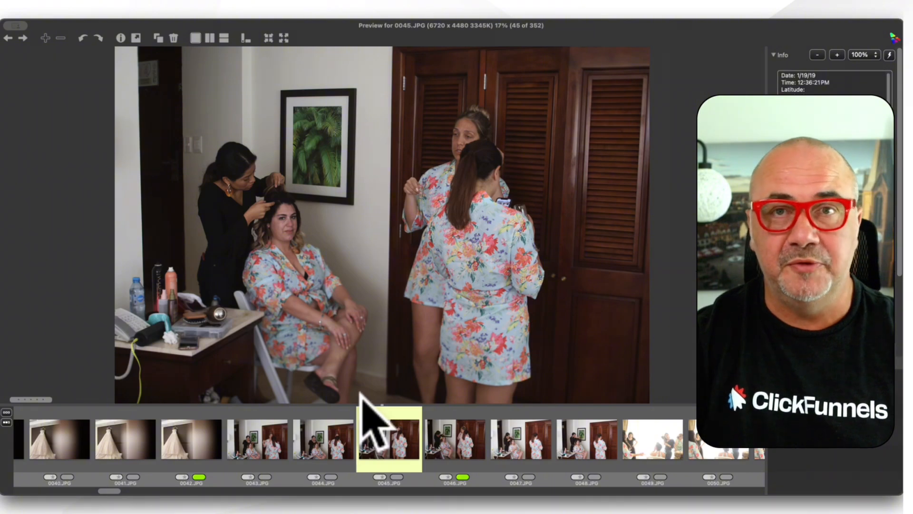
Review photos 0046.JPG to 0056.JPG for keepers
key(Right)
key(Right)
key(Right)
key(Right)
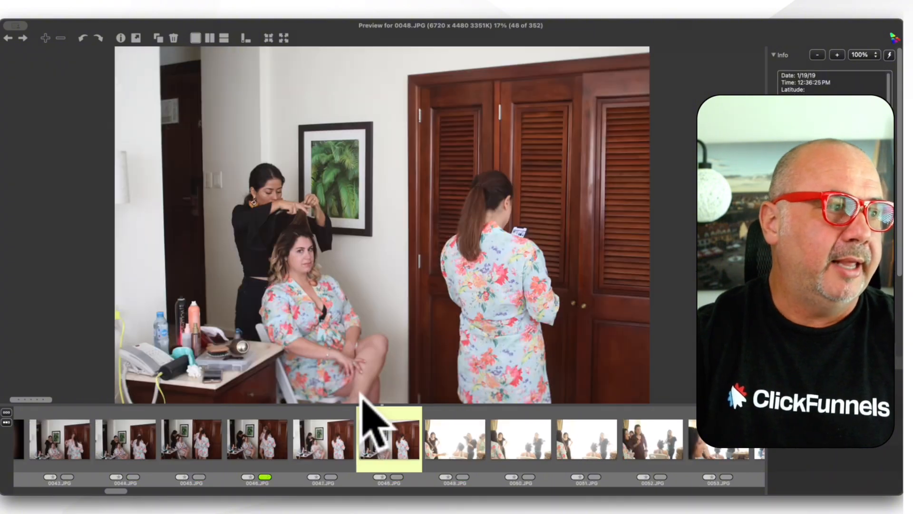
key(Right)
key(Right)
key(Right)
key(Right)
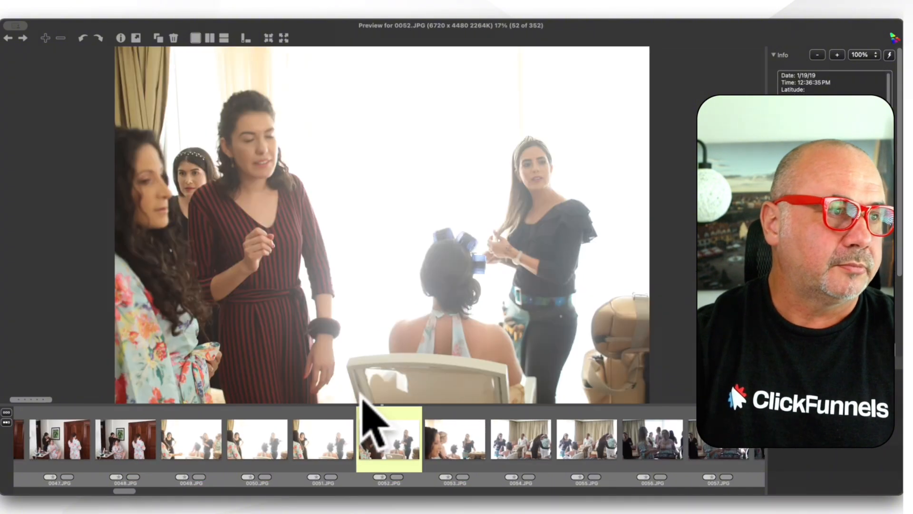
key(Right)
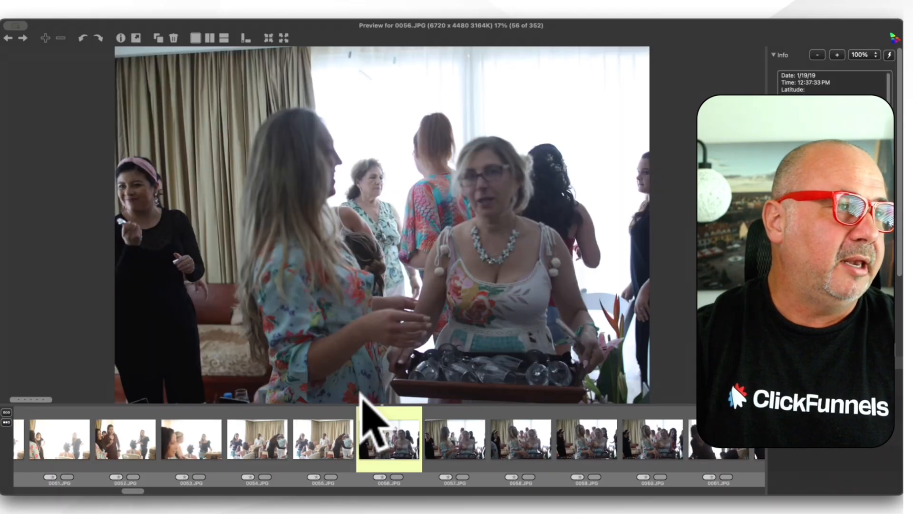
Review photos 0057.JPG to 0062.JPG and go back to recheck 0059.JPG
key(Right)
key(Right)
key(Right)
key(Right)
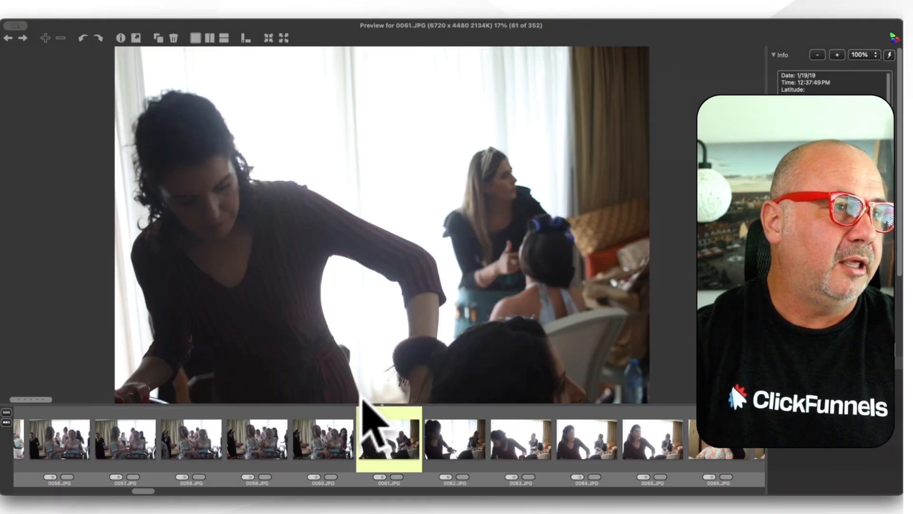
key(Right)
key(Right)
key(Left)
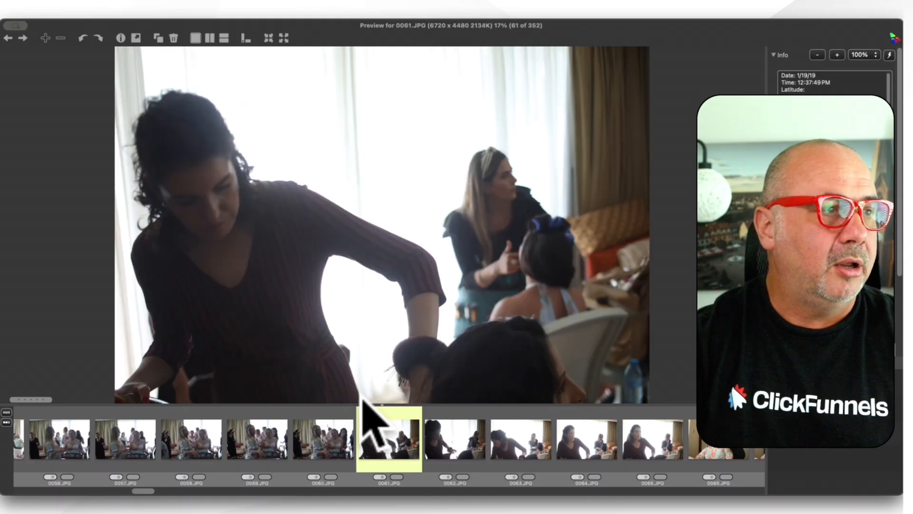
key(Left)
key(Left)
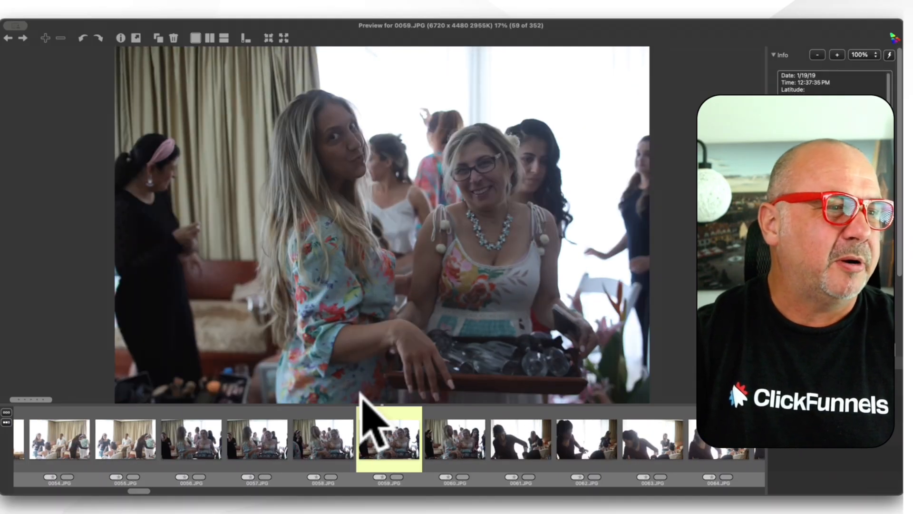
Review photos 0060.JPG to 0067.JPG and mark 0066.JPG with the light green color label
key(Right)
key(Right)
key(Right)
key(Right)
key(Right)
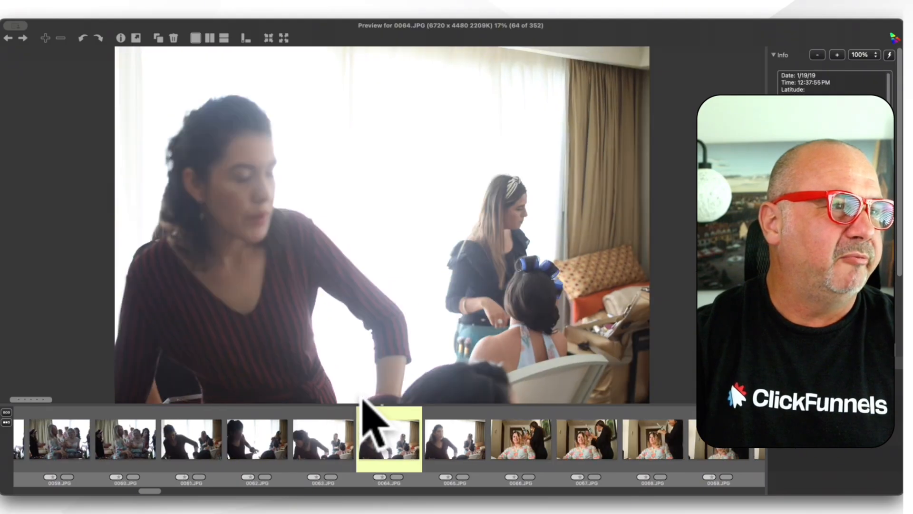
key(Right)
key(Right)
key(Right)
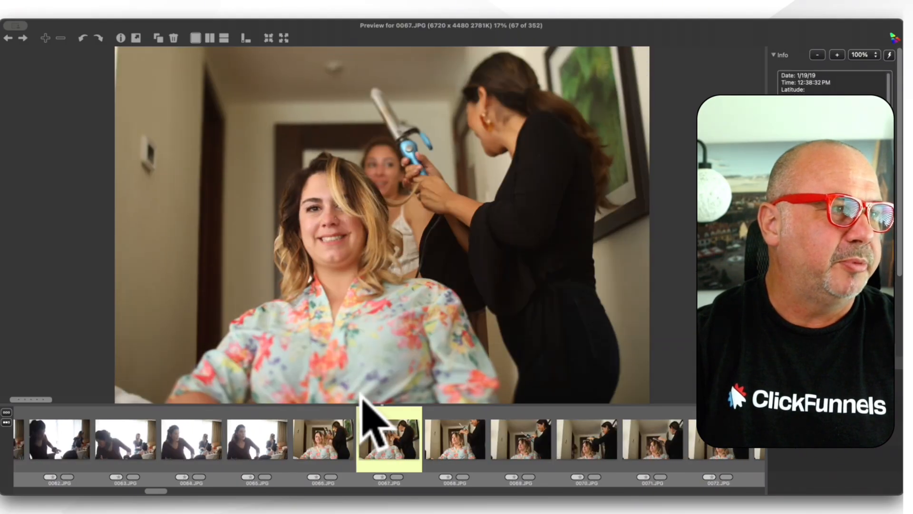
key(Left)
key(t)
Review the curling-iron shots from 0067.JPG to 0074.JPG and mark 0073.JPG with the light green color label
key(Right)
key(Right)
key(Right)
key(Right)
key(Right)
key(Right)
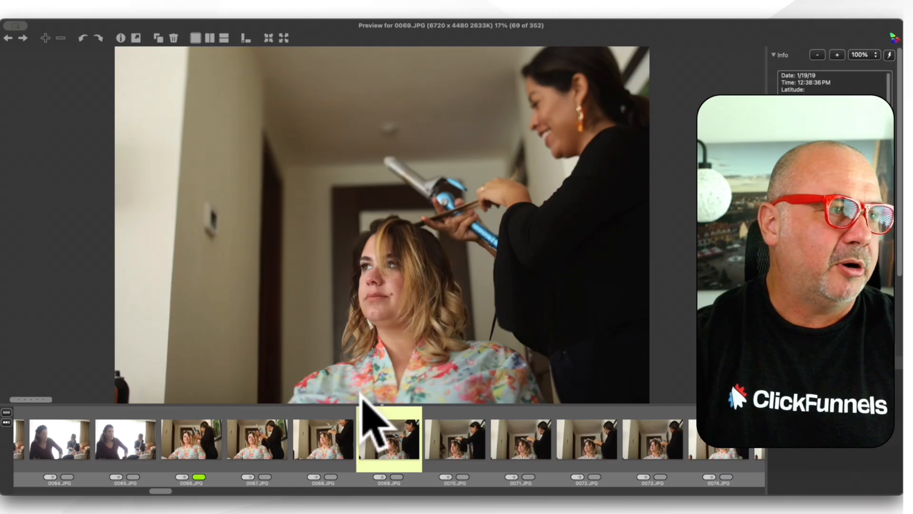
key(Right)
key(Right)
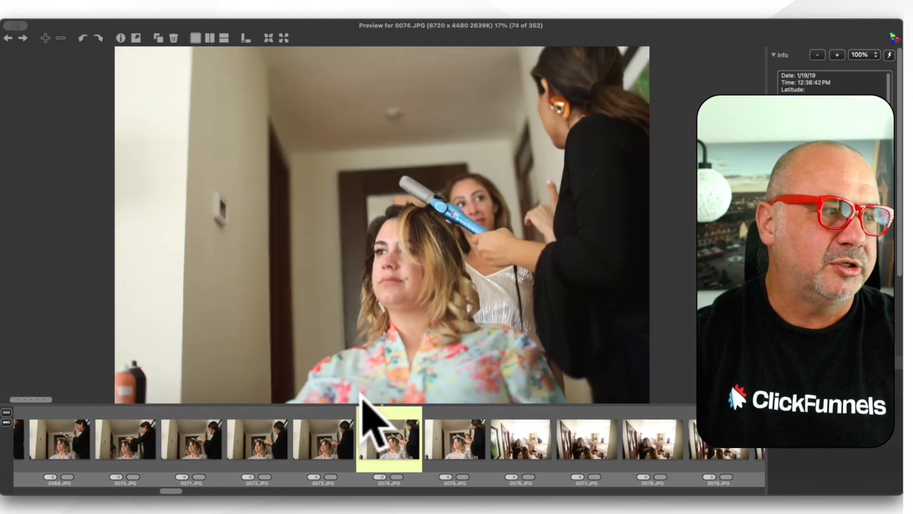
key(Left)
key(t)
Review photos 0074.JPG to 0077.JPG, mark 0077.JPG with the light green color label, and move on to 0078.JPG
key(Right)
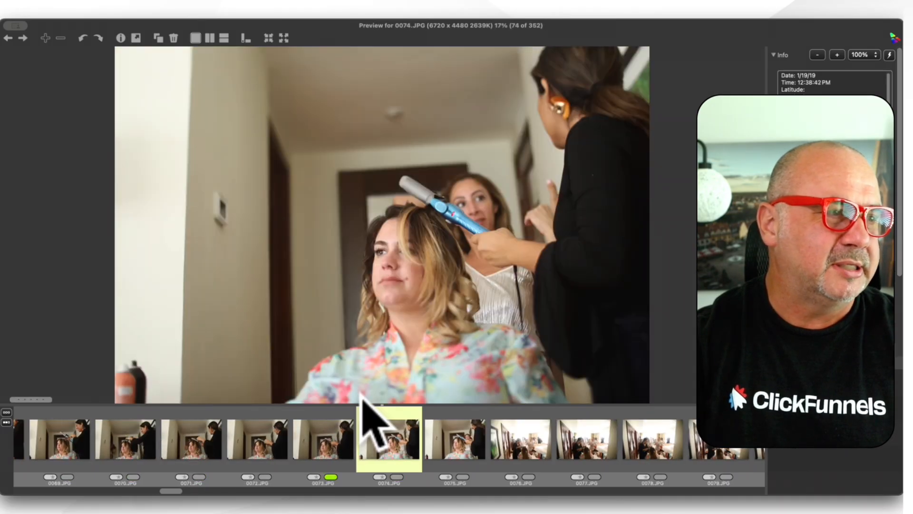
key(Right)
key(Right)
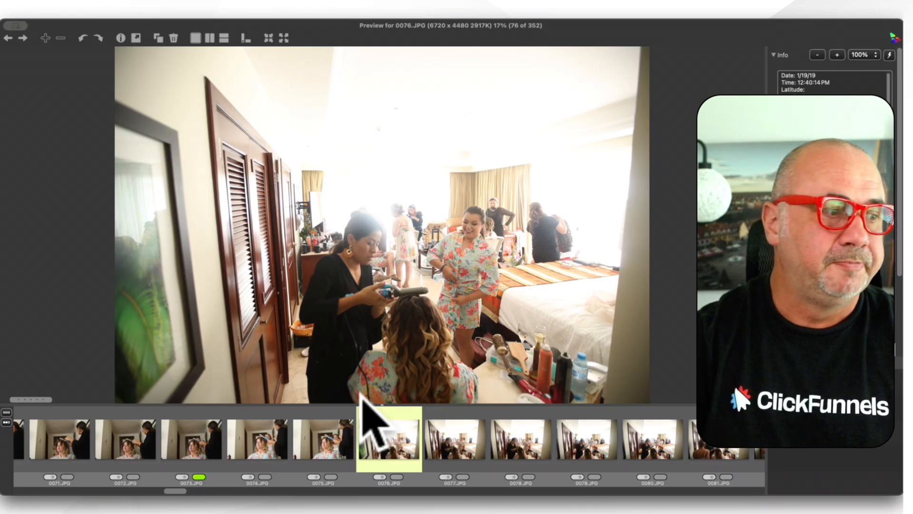
key(Right)
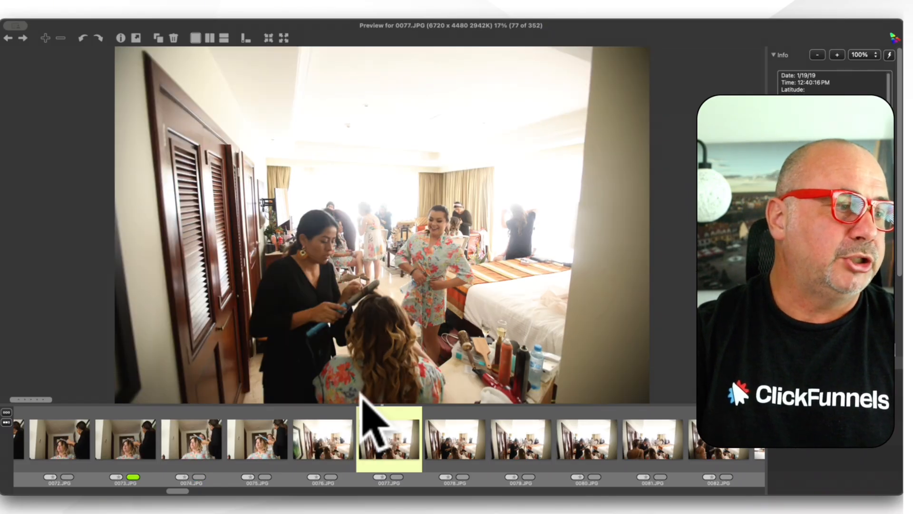
key(Right)
Review photos 0079.JPG to 0085.JPG, from the wide room shots to the dress with shoes
key(Right)
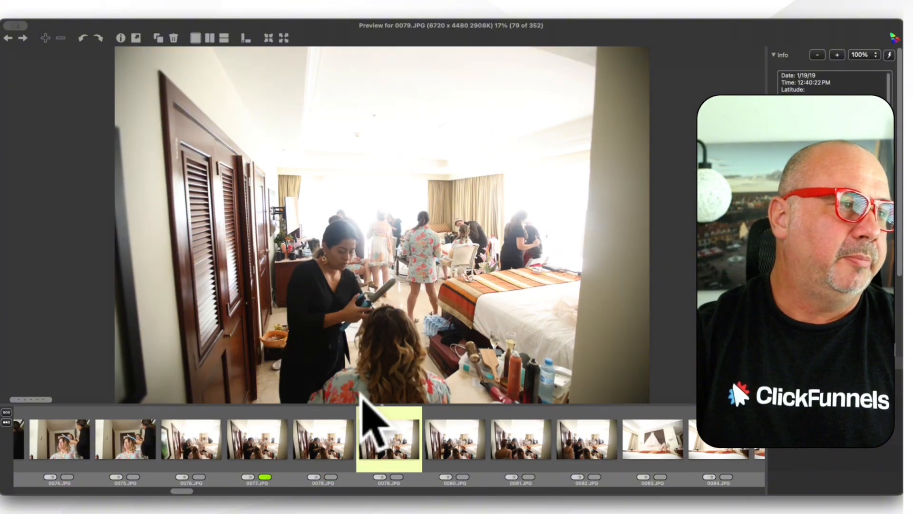
key(Right)
key(Right)
key(Right)
key(Right)
key(Right)
key(Right)
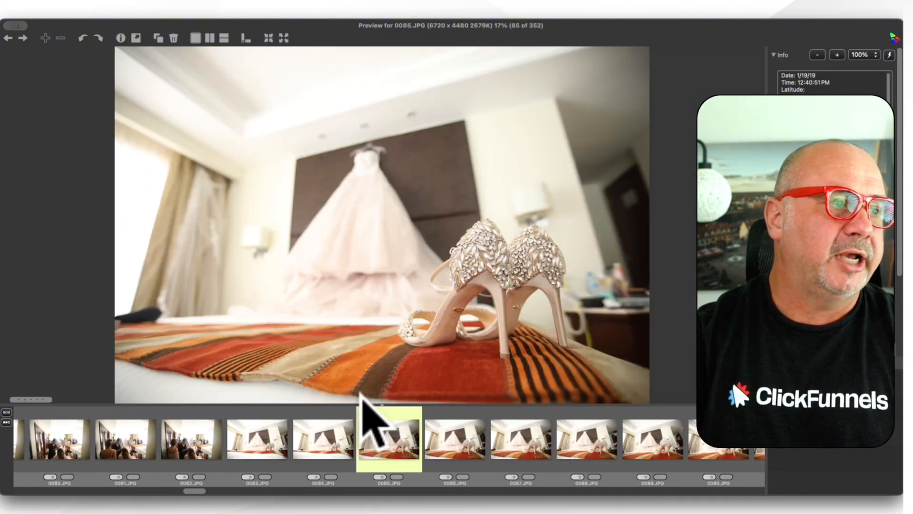
Compare the dress-and-shoes shots from 0083.JPG to 0086.JPG and mark 0085.JPG with the light green color label
key(Left)
key(Left)
key(Left)
key(Right)
key(Right)
key(Right)
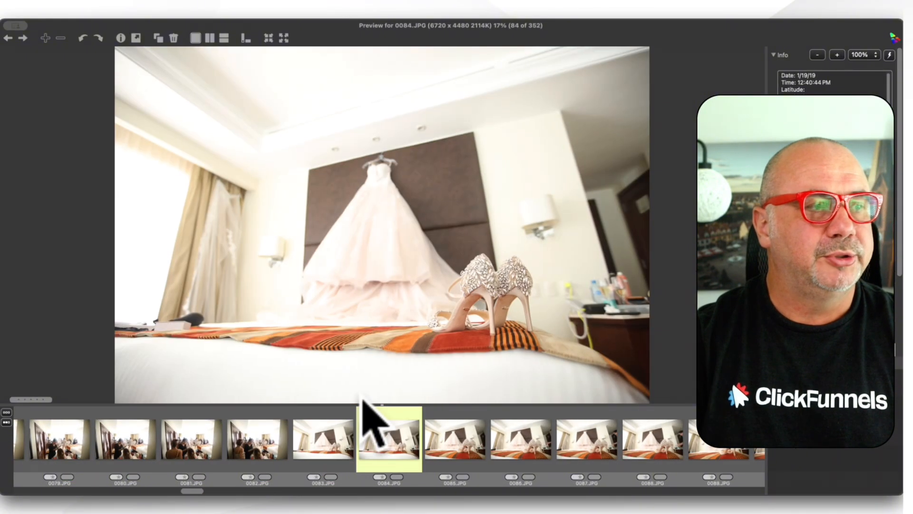
key(Right)
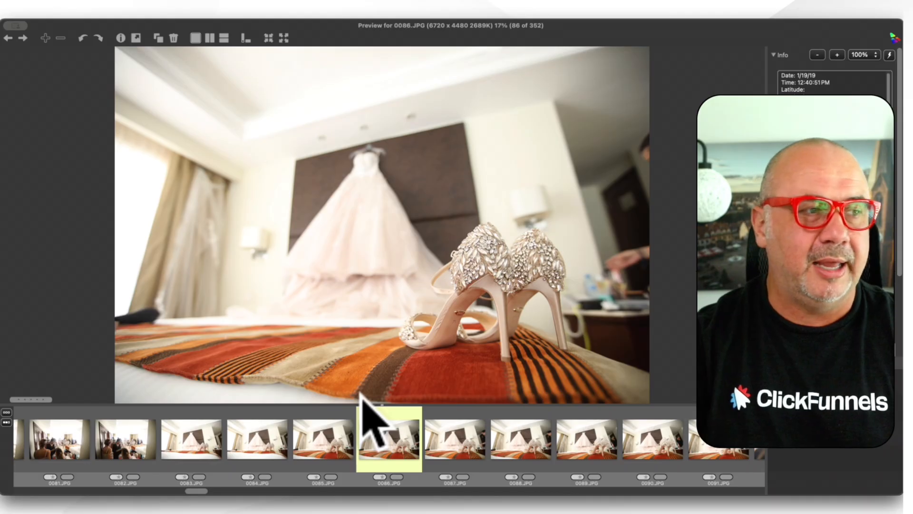
key(Left)
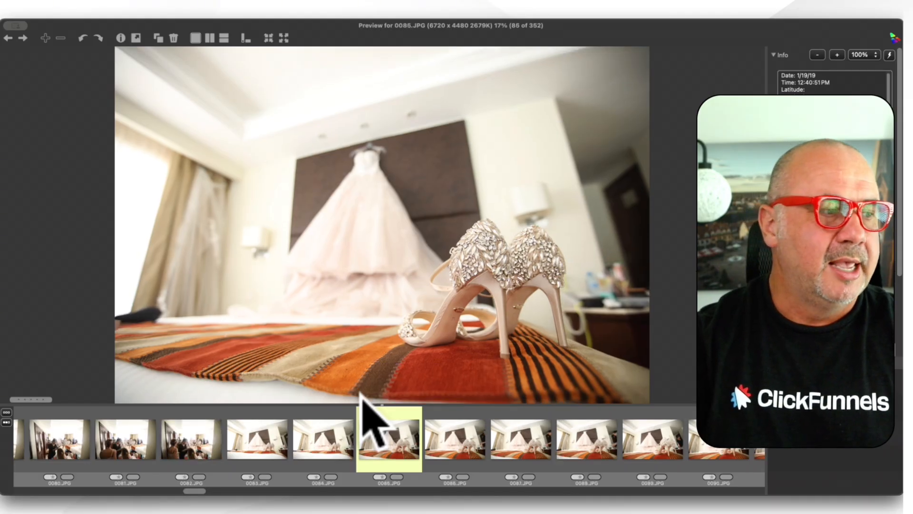
key(5)
Review the dress-and-shoes shots from 0086.JPG onward and mark 0095.JPG with the light green color label
key(Right)
key(Right)
key(Right)
key(Right)
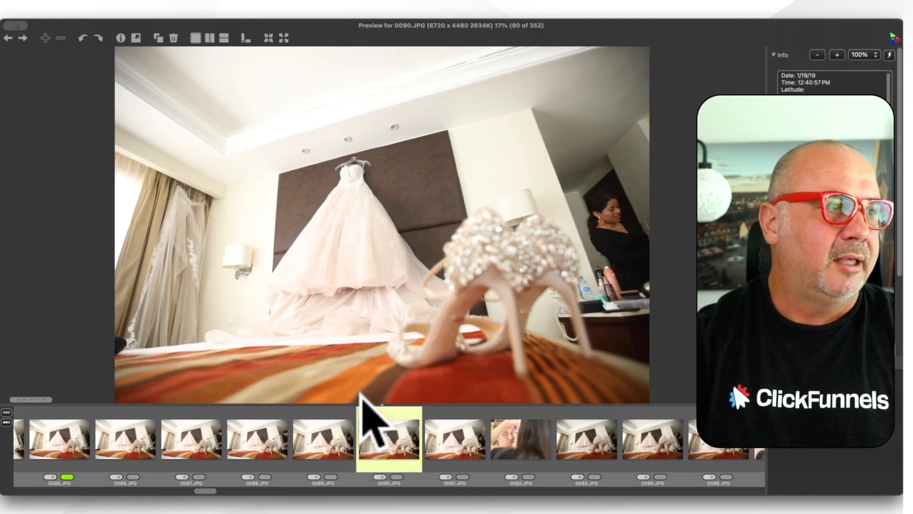
key(Right)
key(Right)
key(Right)
key(Right)
key(Right)
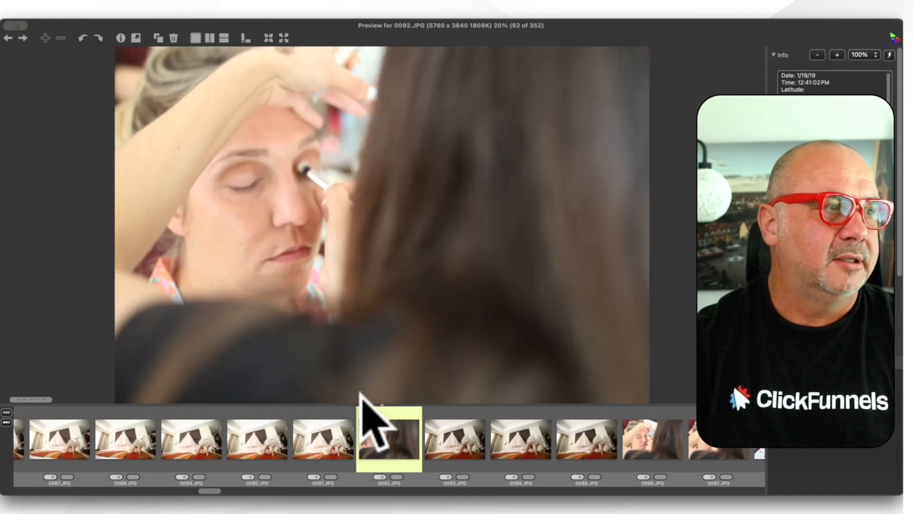
key(t)
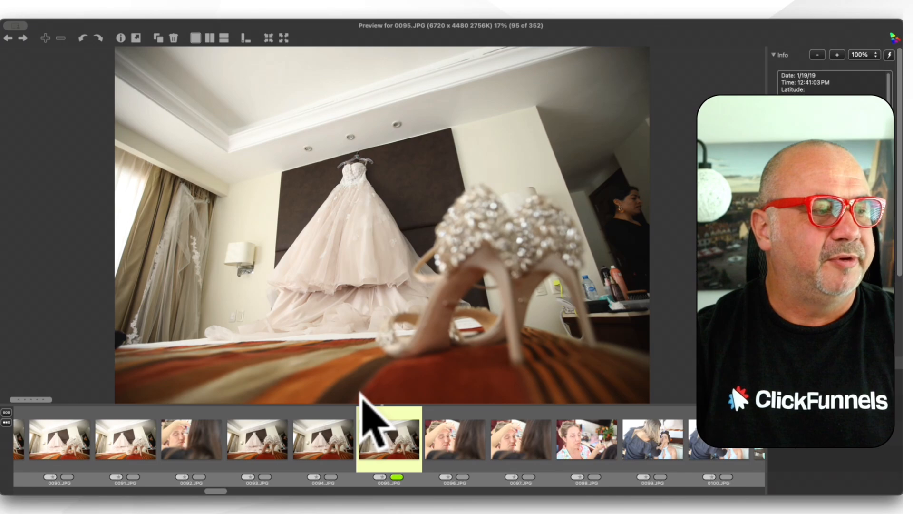
Review the makeup shots from 0096.JPG to 0100.JPG and mark 0100.JPG with the light green color label
key(Right)
key(Right)
key(Right)
key(Right)
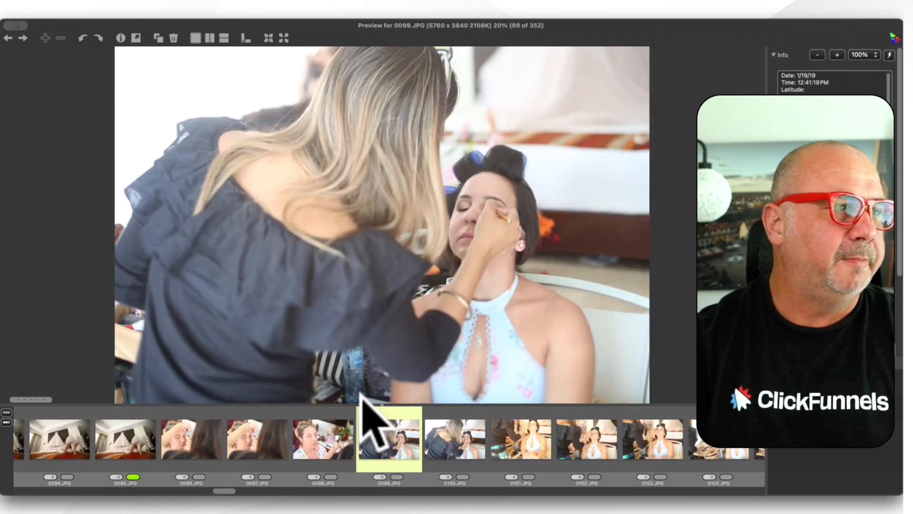
key(Right)
key(t)
Review photos 0101.JPG to 0109.JPG of the seated woman and mark 0109.JPG with the light green color label
key(Right)
key(Right)
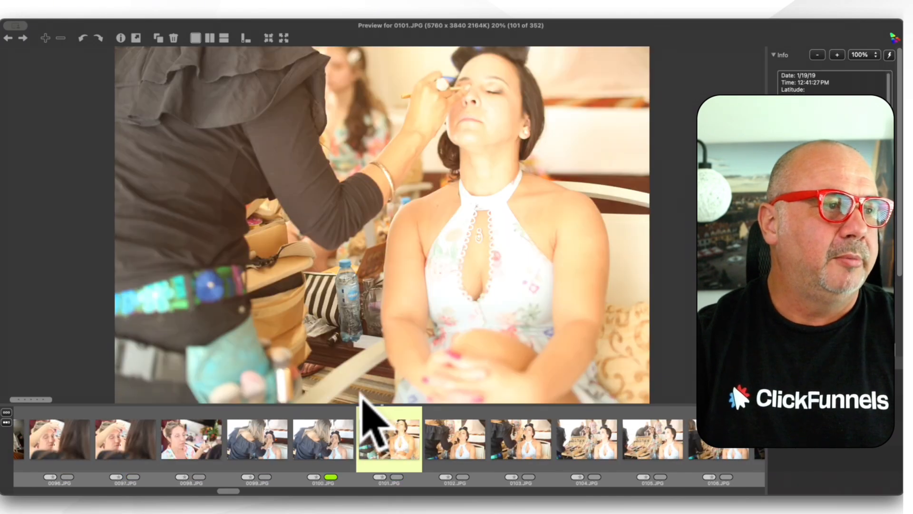
key(Right)
key(Right)
key(Right)
key(Right)
key(Right)
key(Right)
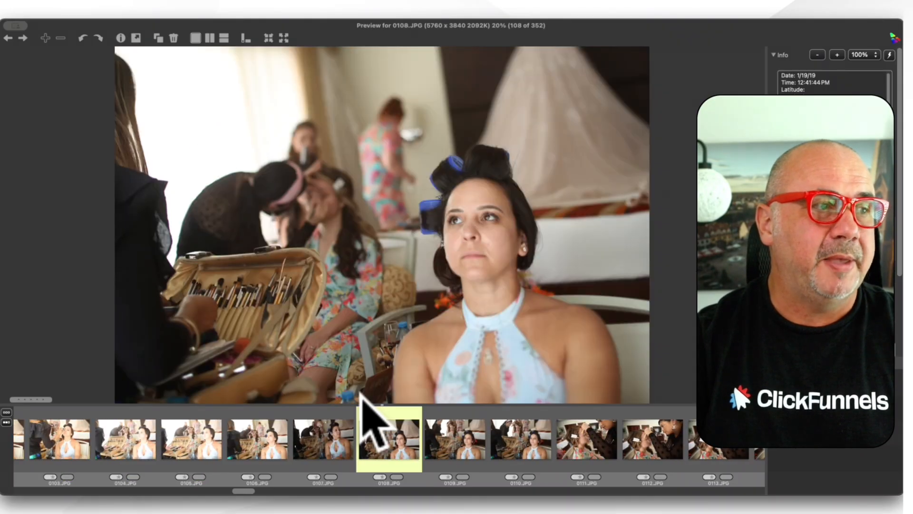
key(Right)
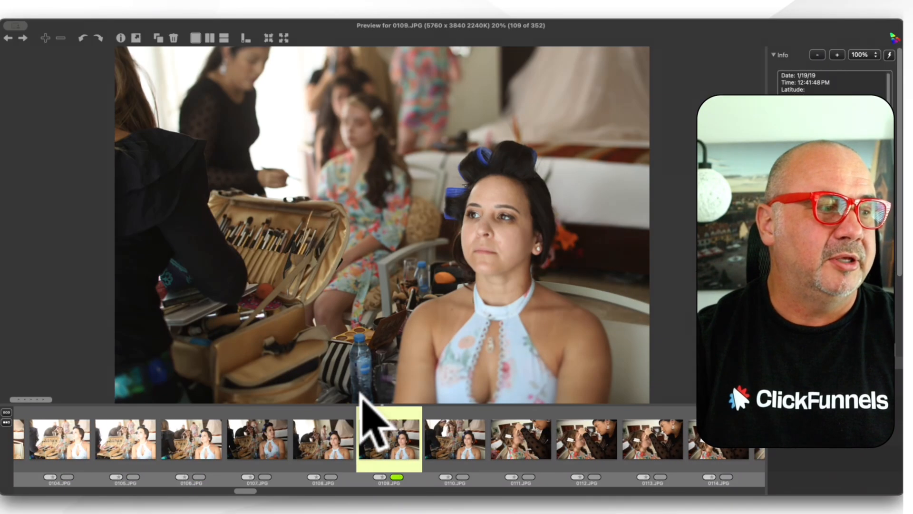
key(t)
Review photos 0110.JPG to 0115.JPG and mark 0112.JPG and 0115.JPG with the light green color label
key(Right)
key(Right)
key(Right)
key(t)
key(Right)
key(Right)
key(Right)
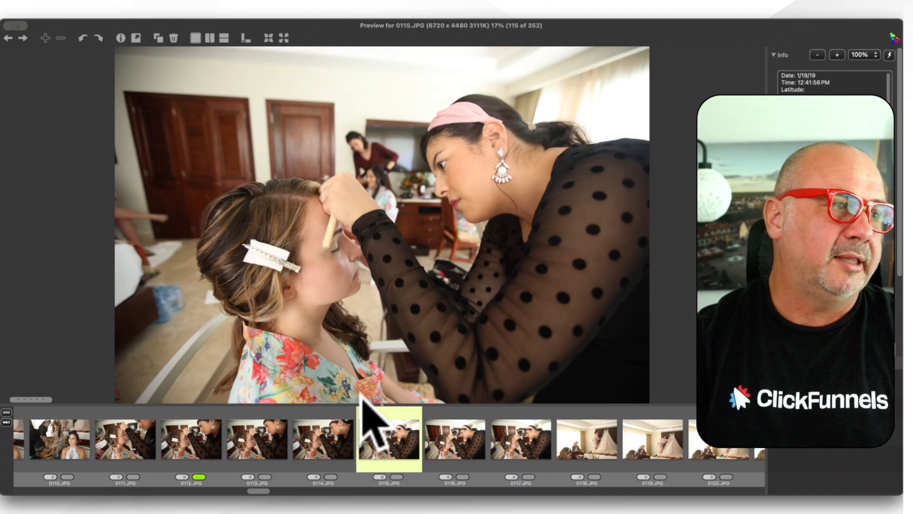
key(t)
Go back to 0112.JPG and clear its light green color label
key(Left)
key(Left)
key(Left)
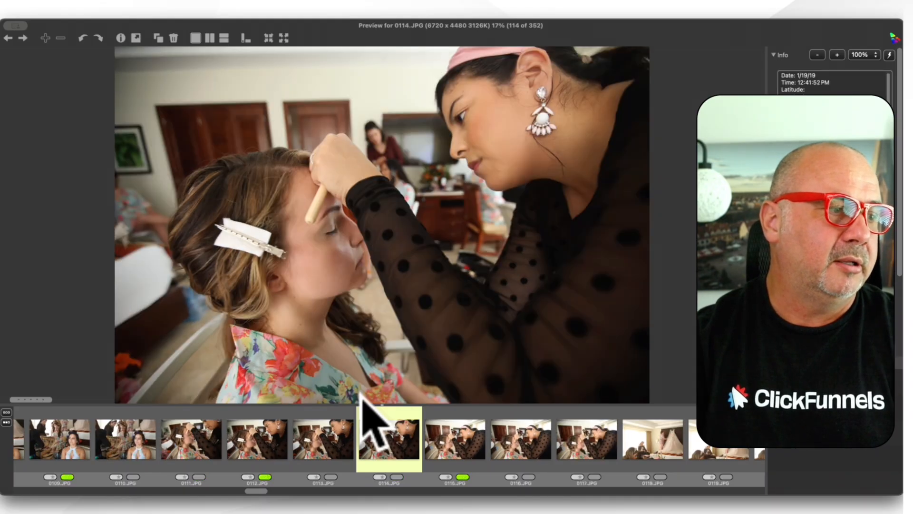
key(t)
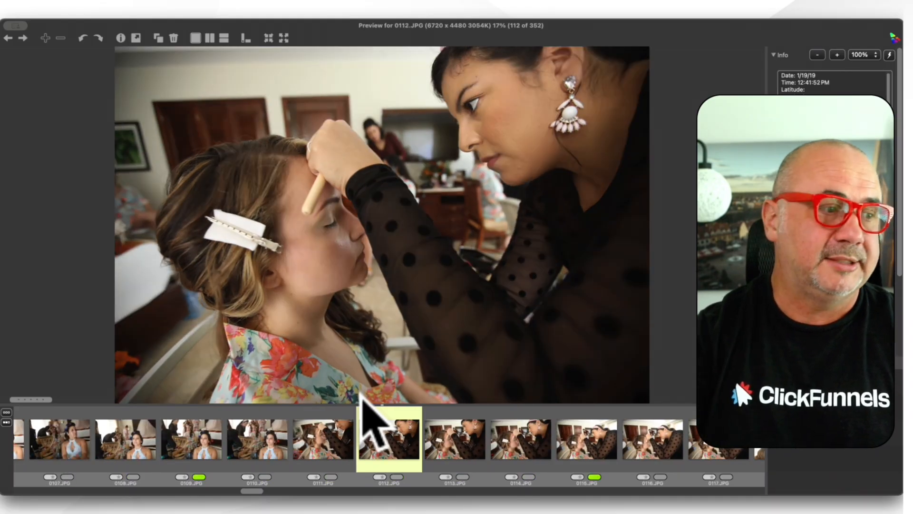
Review photos 0113.JPG to 0120.JPG and mark 0120.JPG, with the woman arranging the dress, with the light green color label
key(Right)
key(Right)
key(Right)
key(Right)
key(Right)
key(Right)
key(Right)
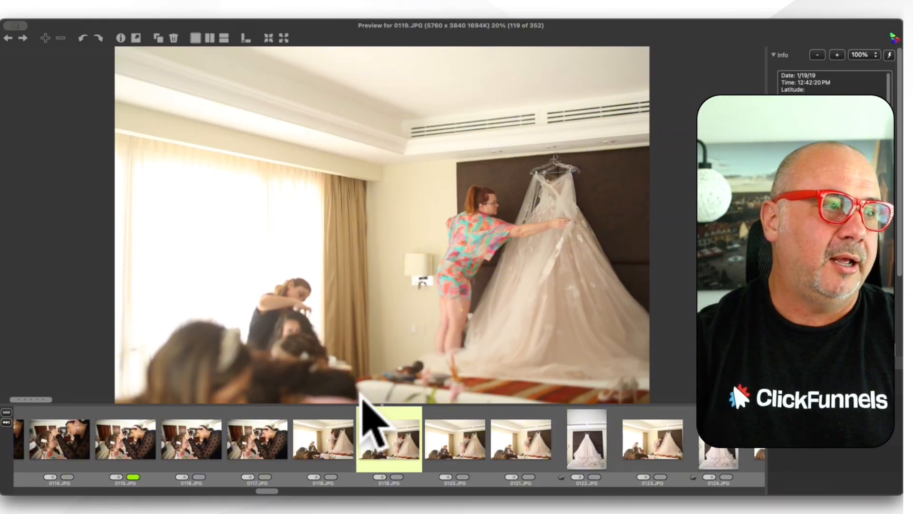
key(Right)
key(t)
Check 0121.JPG and mark the vertical dress shot 0122.JPG with the light green color label
key(Right)
key(Right)
key(Right)
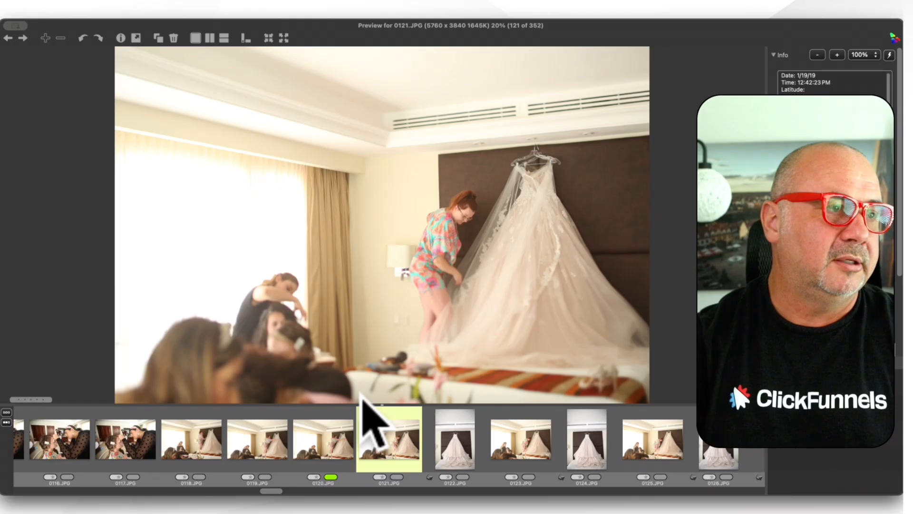
key(Left)
key(t)
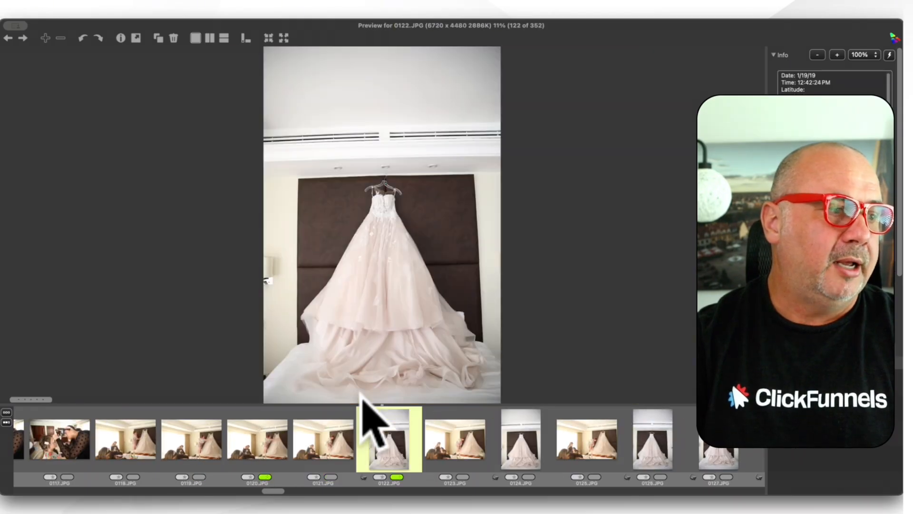
Return to 0120.JPG and toggle its light green color label
key(Right)
key(Left)
key(Left)
key(Left)
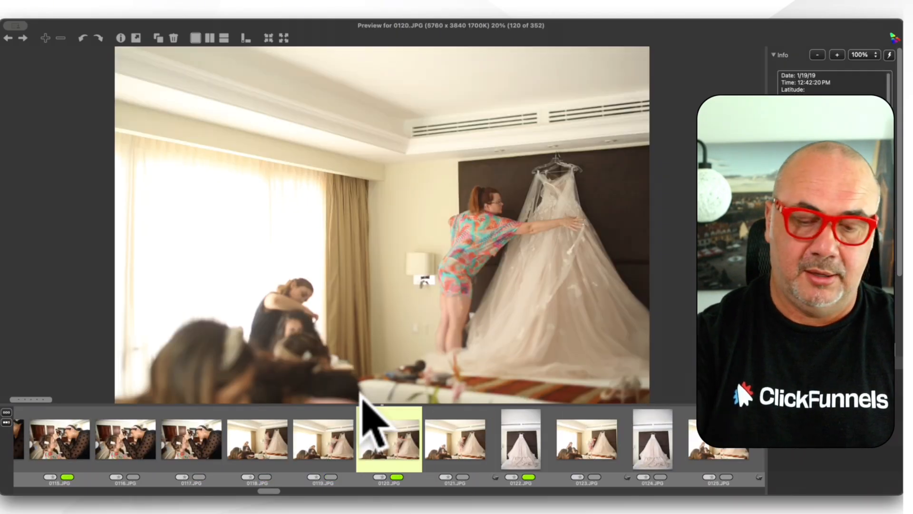
key(t)
Compare the hanging-dress shots from 0121.JPG to 0128.JPG
key(Right)
key(Right)
key(Right)
key(Right)
key(Right)
key(Right)
key(Right)
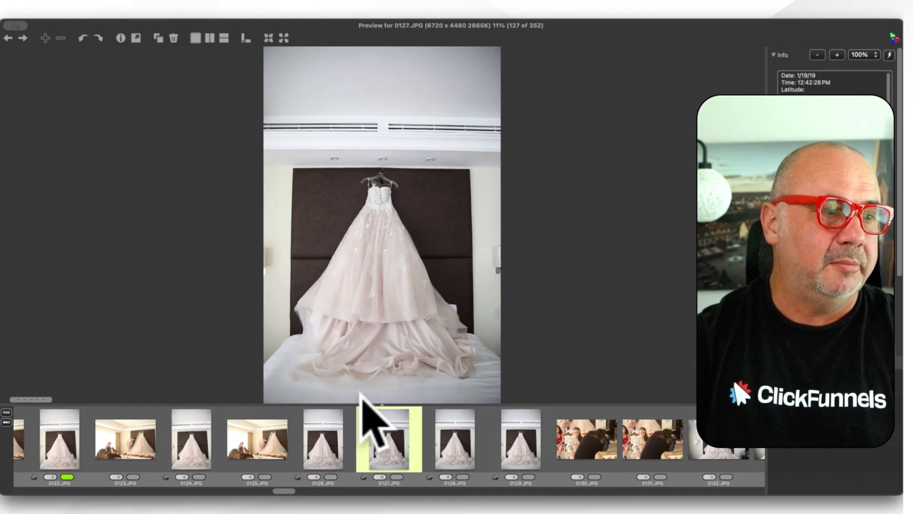
key(Right)
key(Right)
key(Right)
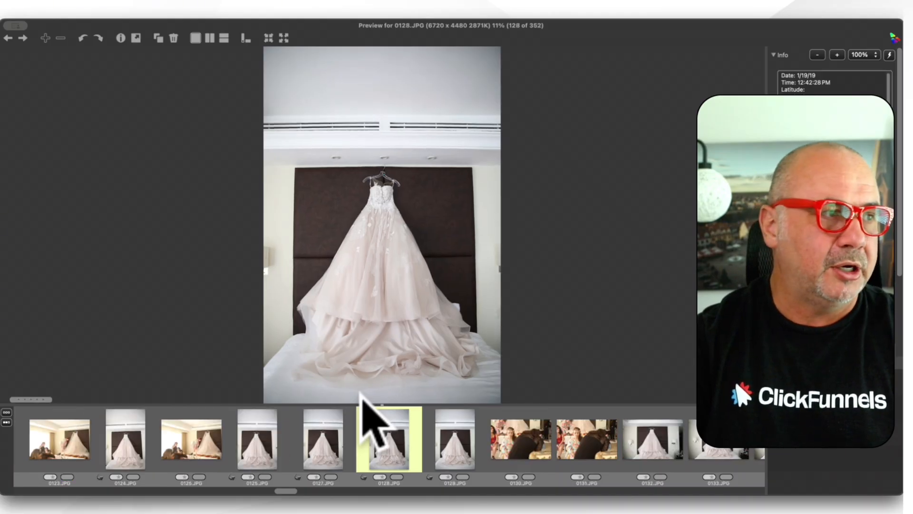
Advance to the horizontal dress shots and mark 0133.JPG with the light green color label
key(Right)
key(Right)
key(Right)
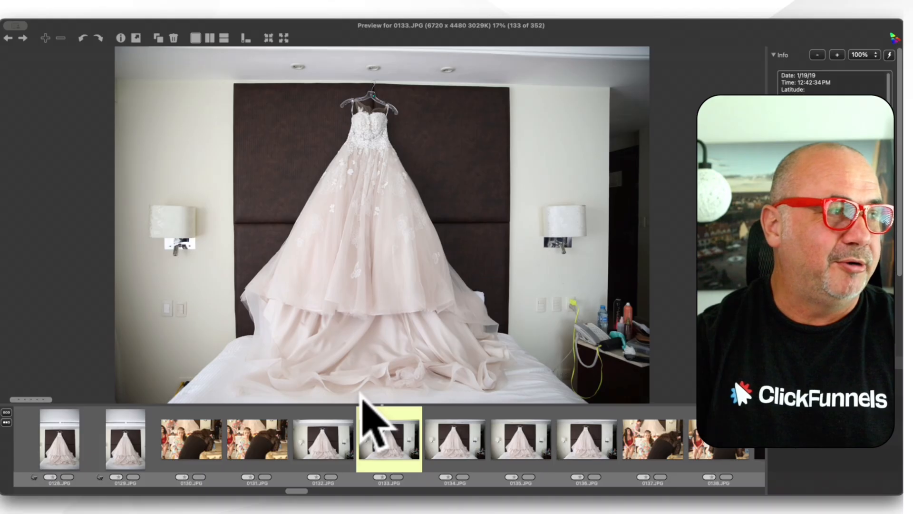
key(5)
Review photos 0134.JPG to 0143.JPG, from the remaining dress shots to the eye-makeup close-ups
key(Right)
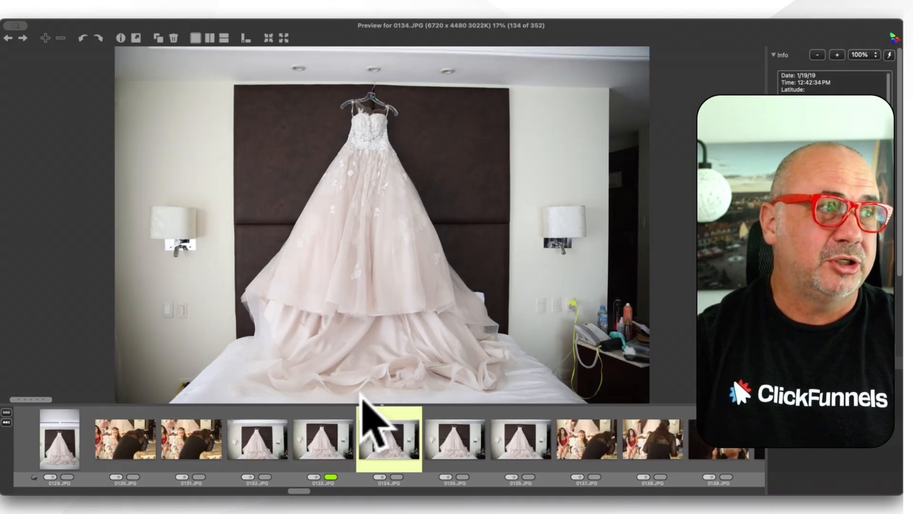
key(Right)
key(Right)
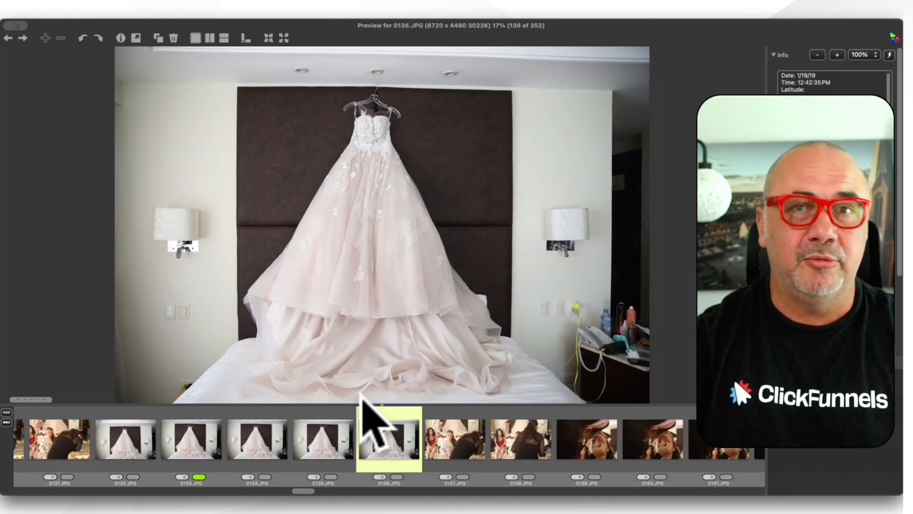
key(Right)
key(Right)
key(Right)
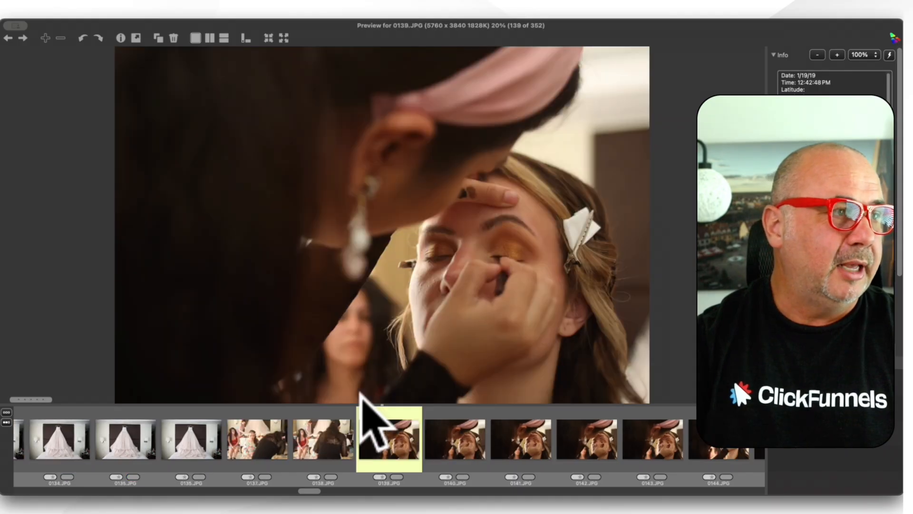
key(Right)
key(Right)
key(Right)
key(Right)
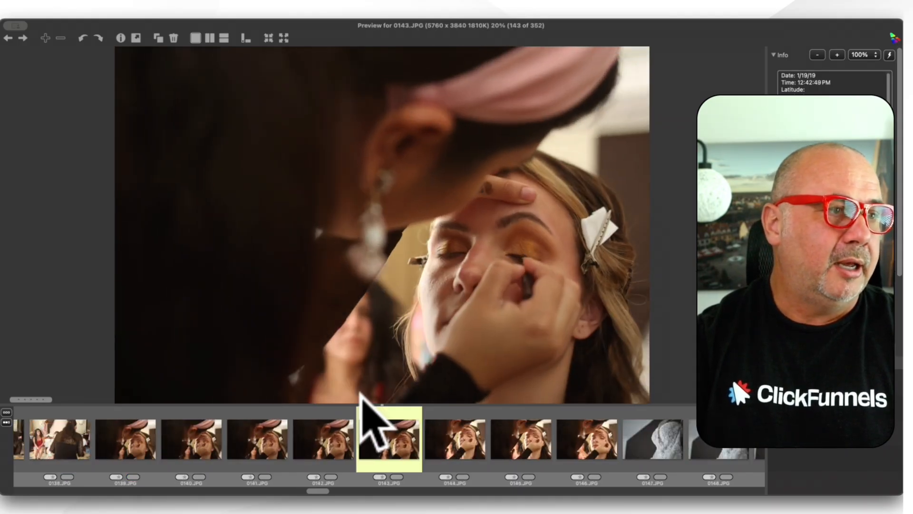
Mark eye-makeup shots 0141.JPG and 0142.JPG light green and clear the label from 0142.JPG, keeping only 0141.JPG
key(Left)
key(Left)
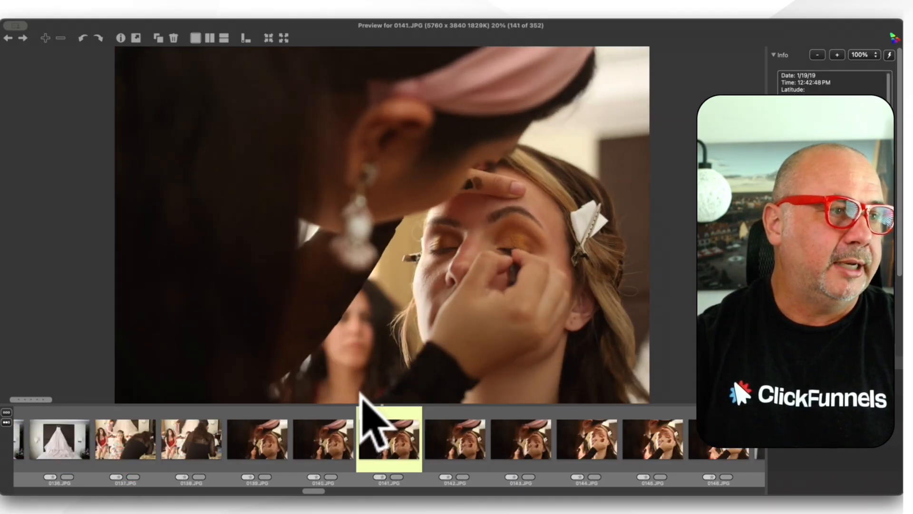
key(Right)
key(5)
key(Left)
key(5)
key(Right)
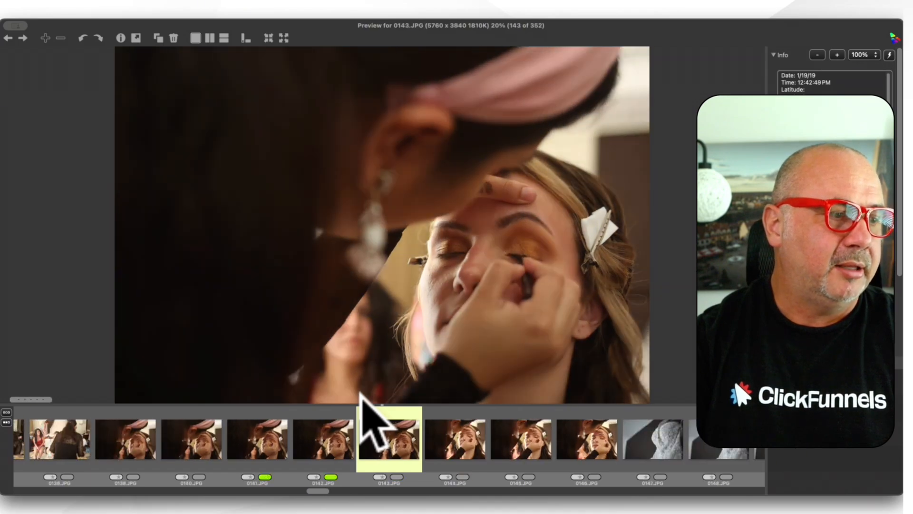
key(0)
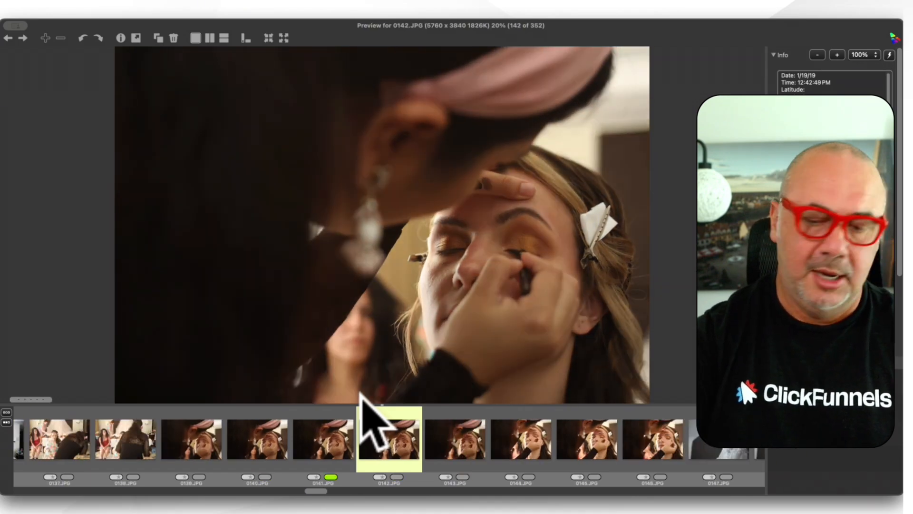
Review photos 0143.JPG to 0151.JPG and mark the dress bodice close-up 0151.JPG with the light green color label
key(Right)
key(Right)
key(Right)
key(Right)
key(Right)
key(Right)
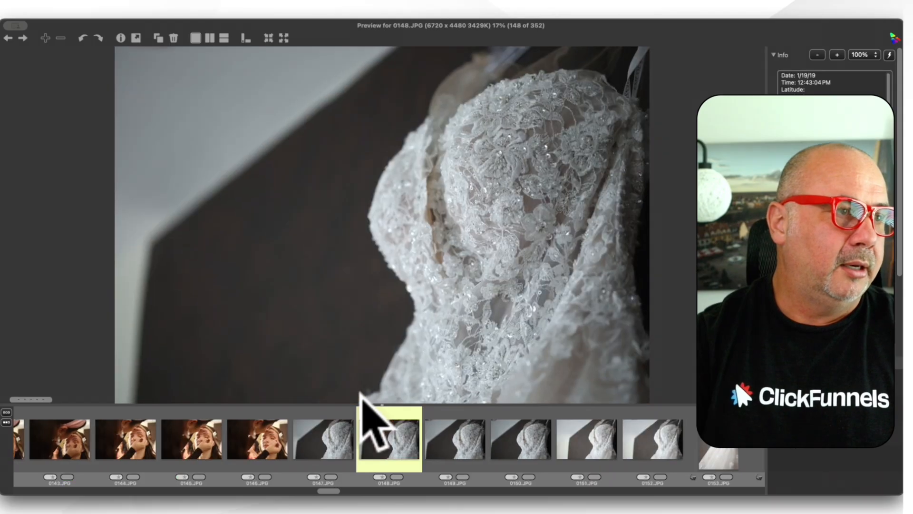
key(Right)
key(Right)
key(Right)
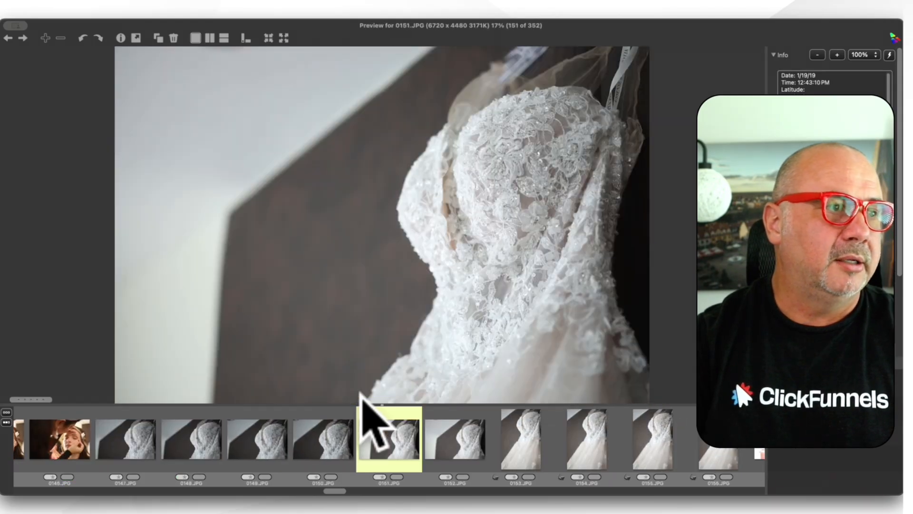
key(4)
Review the bodice shots from 0152.JPG to 0156.JPG and mark 0156.JPG with the light green color label
key(Right)
key(Right)
key(Right)
key(Right)
key(Right)
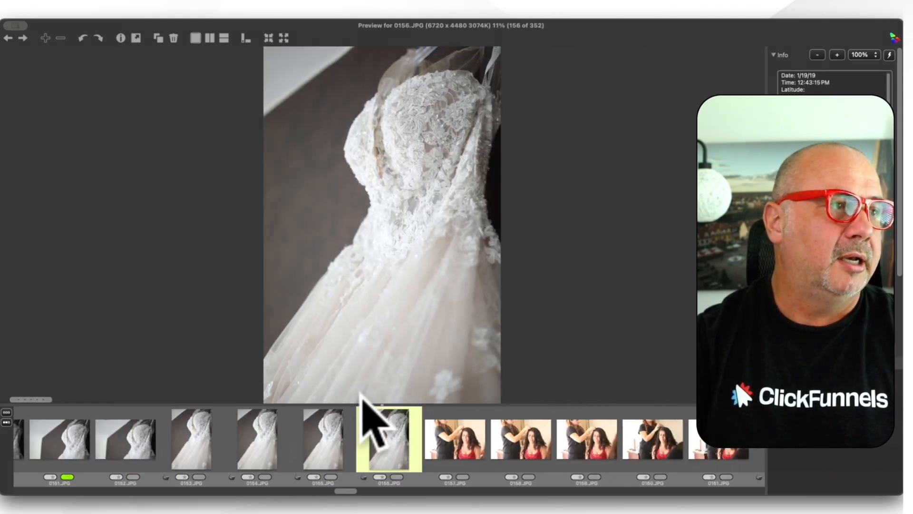
Compare the hair-styling shots from 0157.JPG to 0161.JPG and mark 0161.JPG with the light green color label
key(Right)
key(Right)
key(Right)
key(Right)
key(Right)
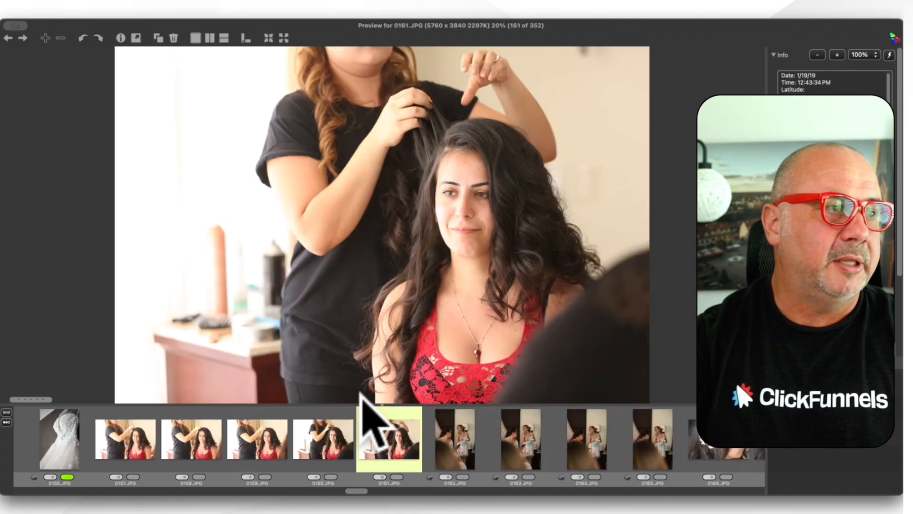
key(Left)
key(Left)
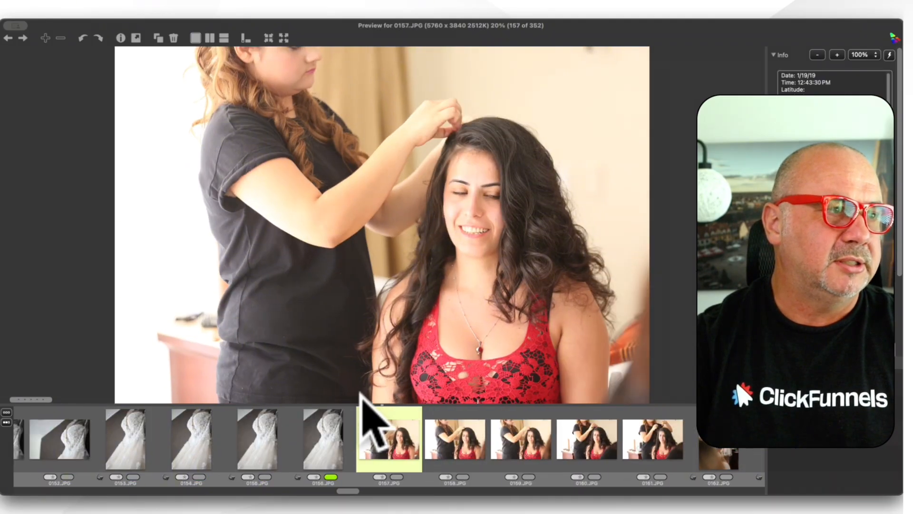
key(Right)
key(Right)
key(Right)
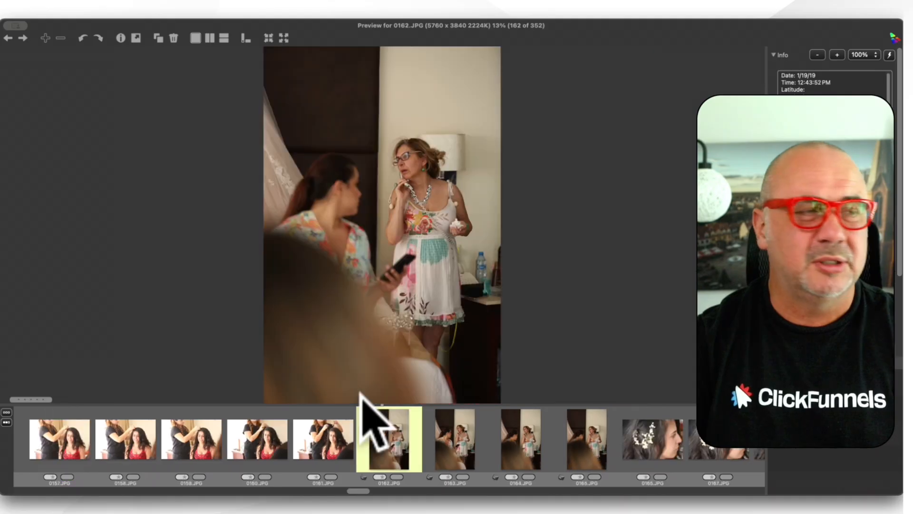
key(Left)
Review the vertical shots from 0162.JPG to 0165.JPG and mark 0163.JPG with the light green color label
key(Right)
key(Right)
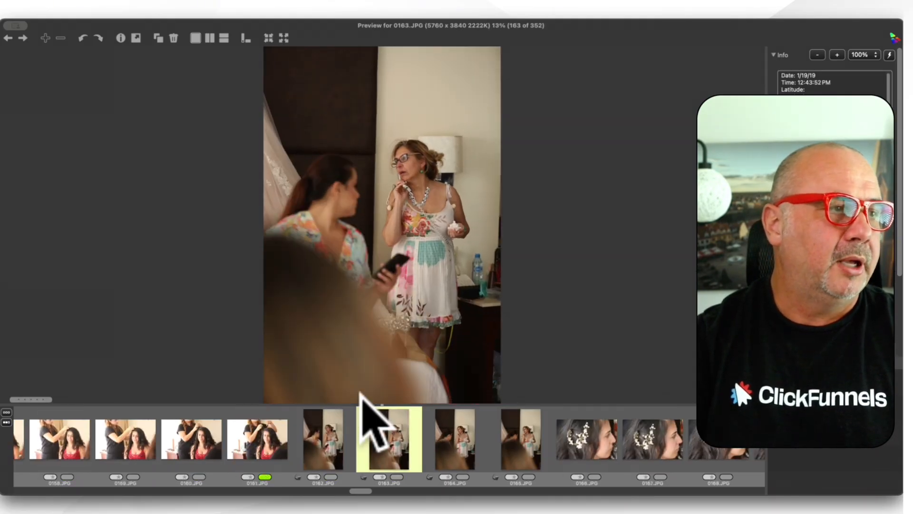
key(Right)
key(Right)
Compare the hairpiece close-ups from 0166.JPG to 0171.JPG and mark 0171.JPG with the light green color label
key(Right)
key(Right)
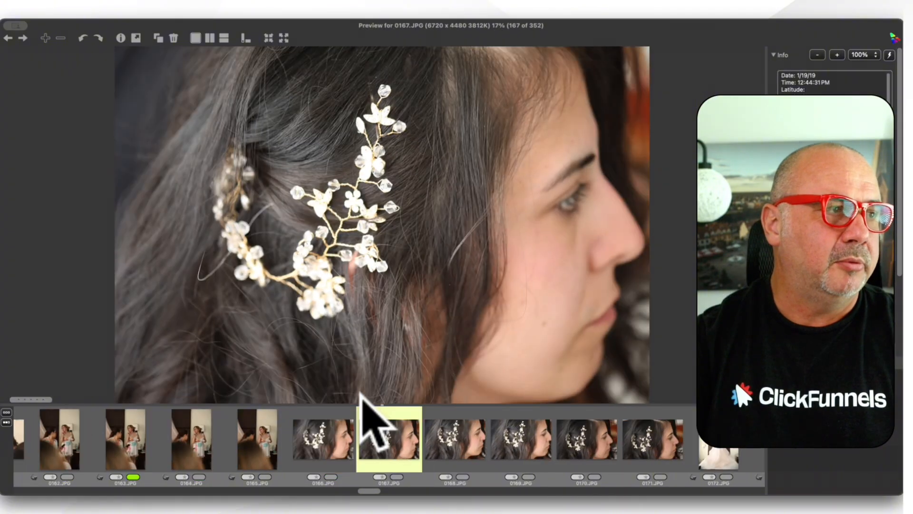
key(Right)
key(Right)
key(Right)
key(Right)
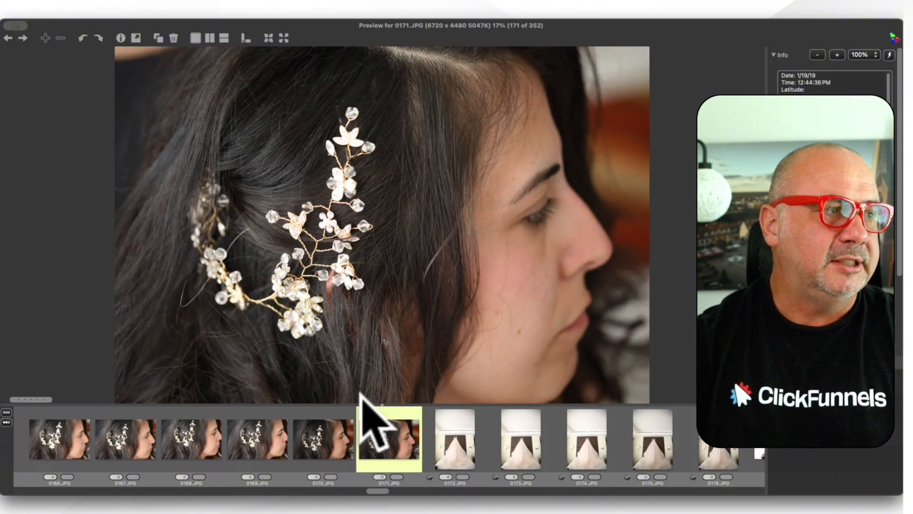
key(Left)
key(Left)
key(Left)
key(Left)
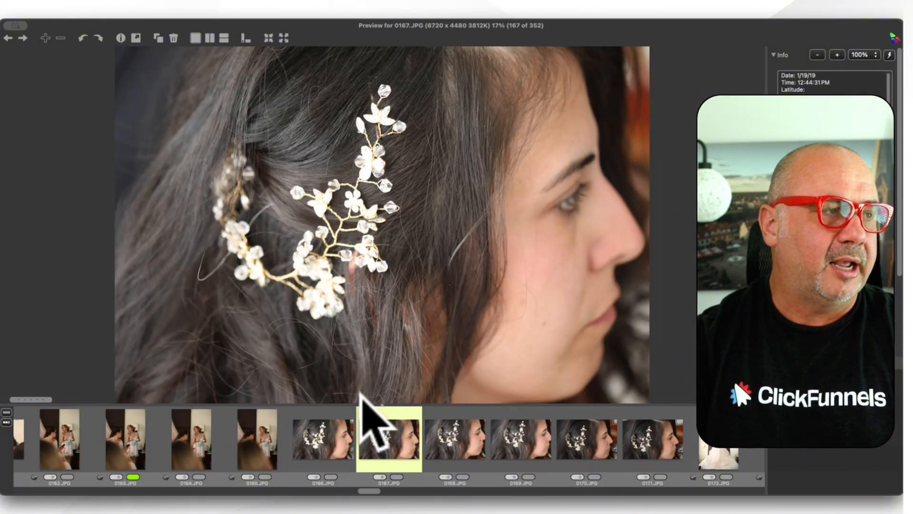
key(Right)
key(Right)
key(Right)
key(Right)
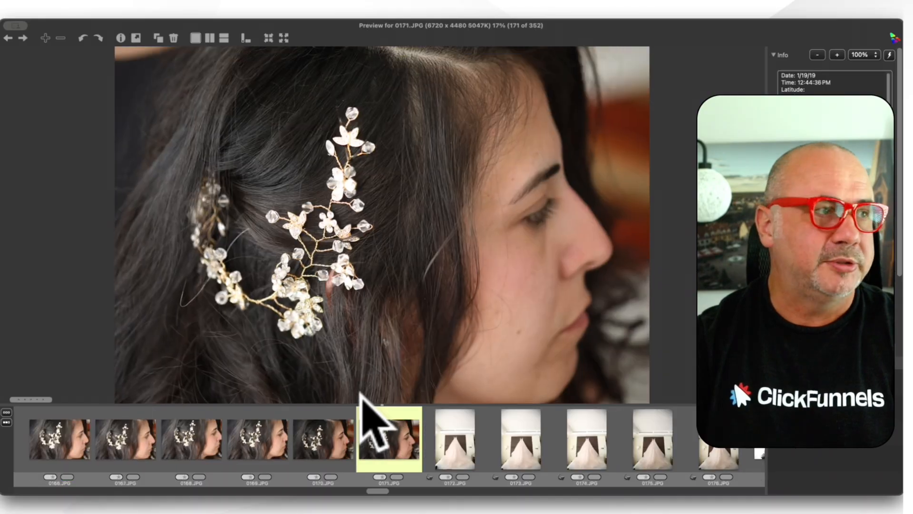
key(t)
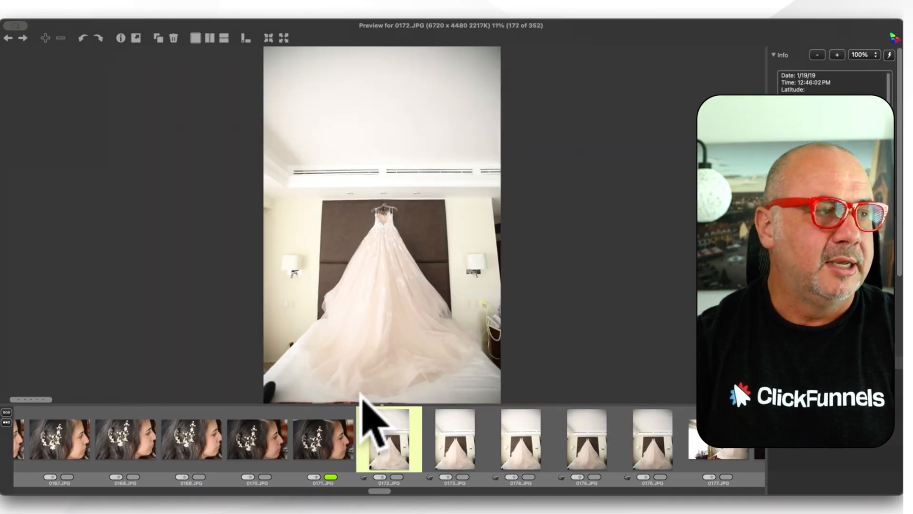
Review the vertical hanging-dress shots from 0172.JPG to 0176.JPG and mark 0175.JPG with the light green color label
key(Right)
key(Right)
key(Right)
key(Right)
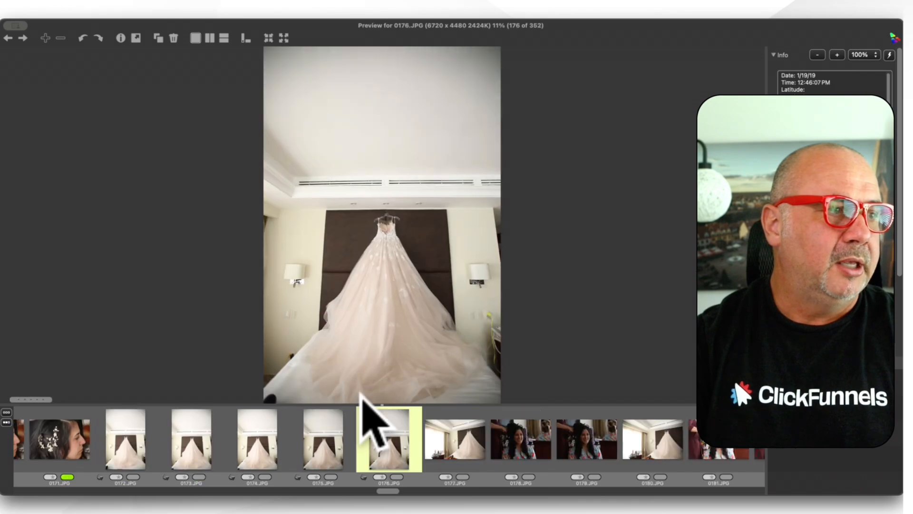
key(Left)
key(t)
Review the photos from 0177.JPG to 0183.JPG and mark the hair-curling shot 0182.JPG with the light green color label
key(Right)
key(Right)
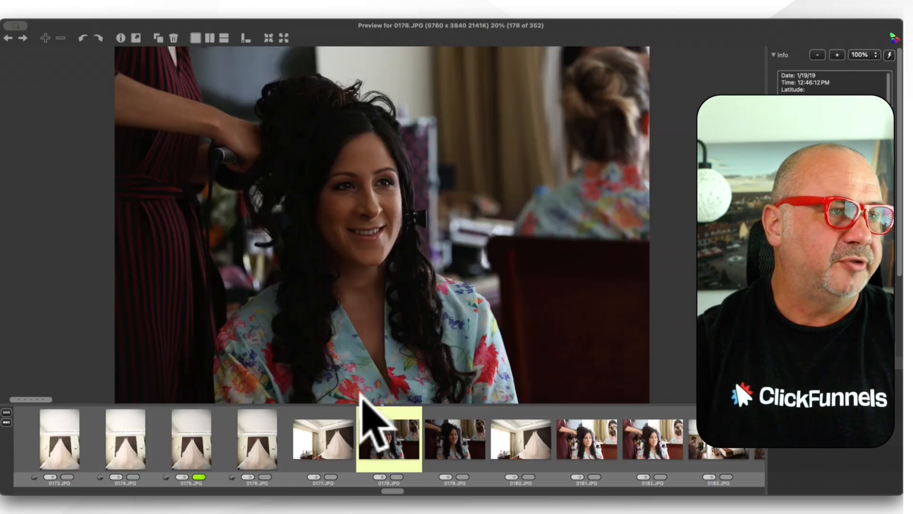
key(Right)
key(Right)
key(Right)
key(Right)
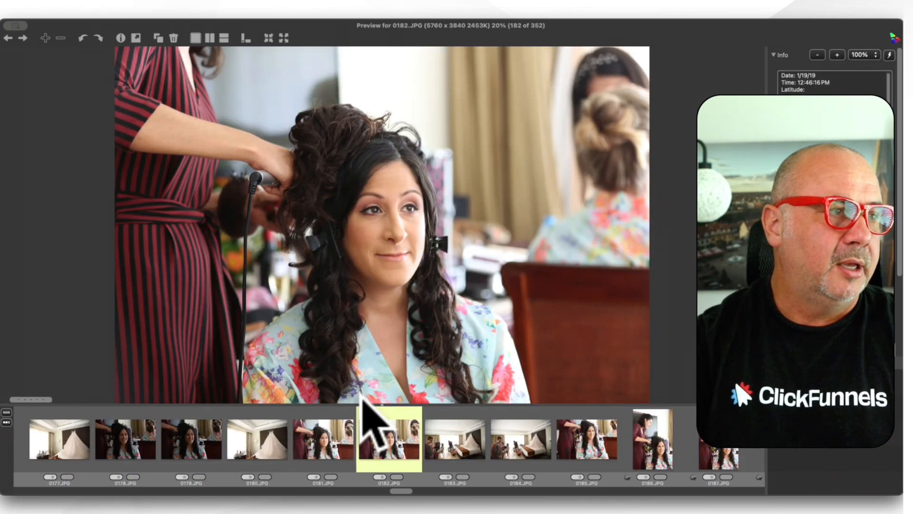
key(Right)
key(Left)
key(t)
Review the room and hair-styling shots from 0183.JPG to 0187.JPG and mark 0187.JPG with the light green color label
key(Right)
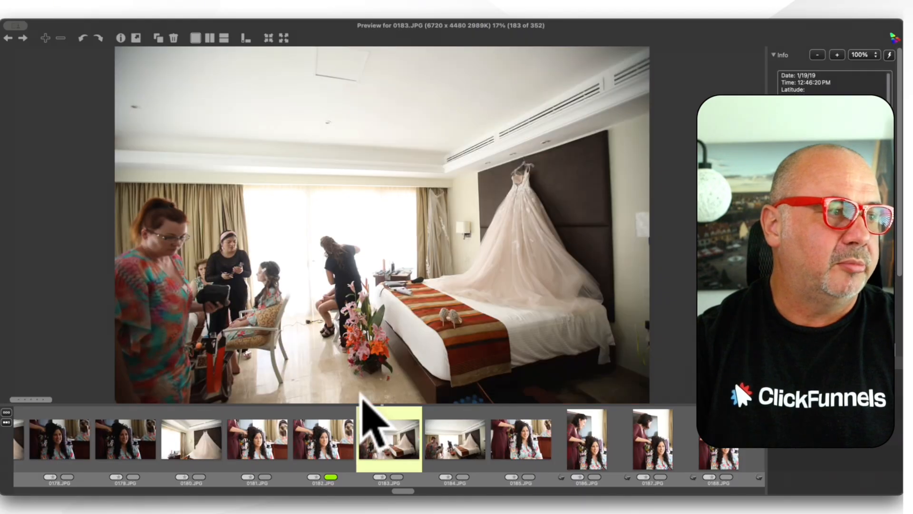
key(Right)
key(Left)
key(Right)
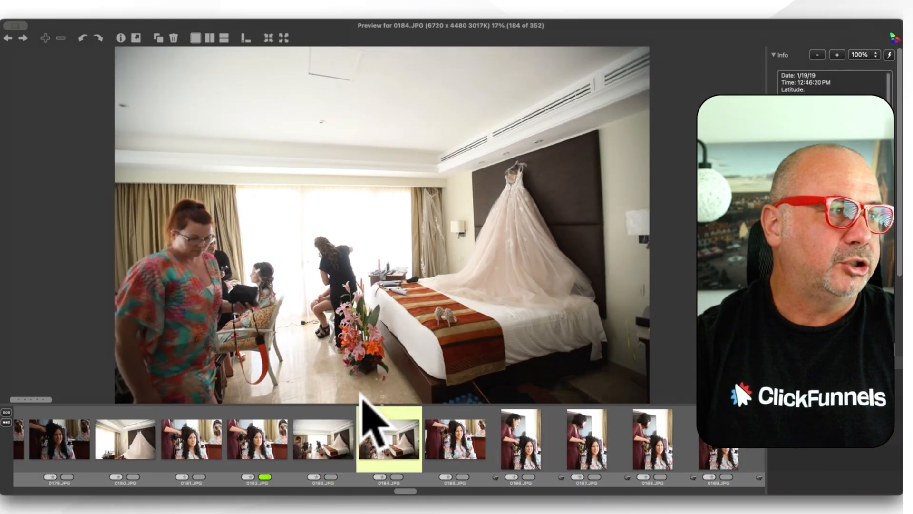
key(Right)
key(Right)
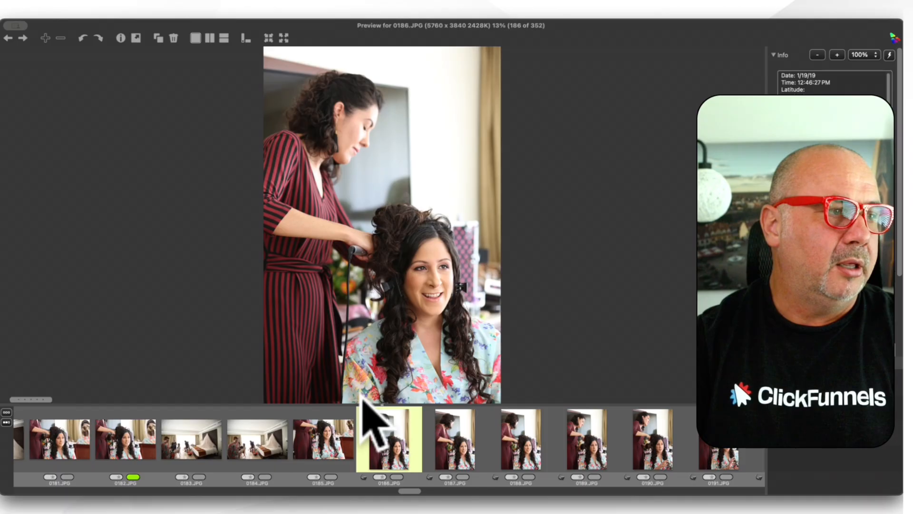
key(Right)
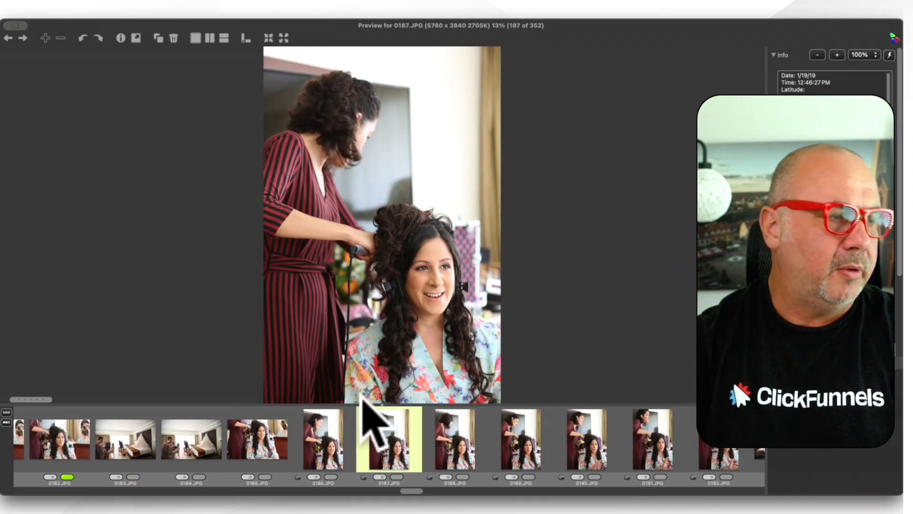
Examine the hair-styling, room and foreground-blurred shots from 0188.JPG to 0196.JPG for possible keepers
key(Right)
key(Right)
key(Right)
key(Right)
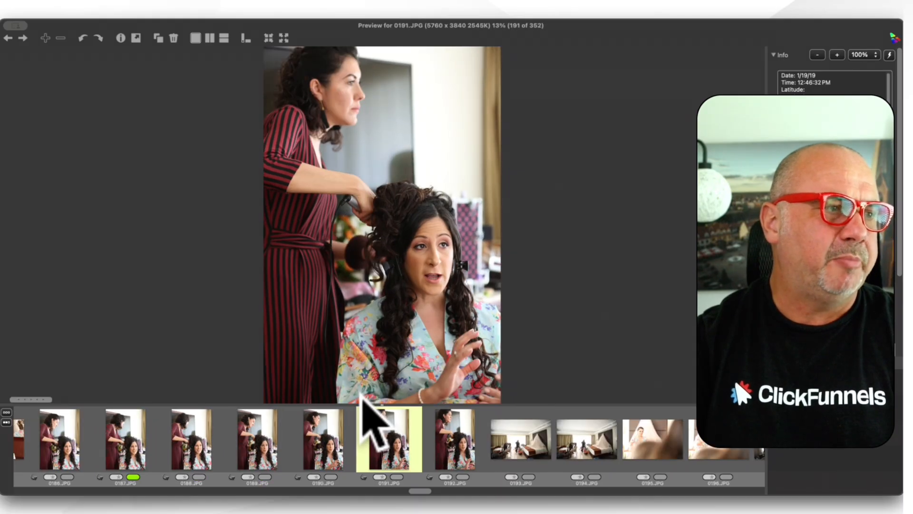
key(Right)
key(Right)
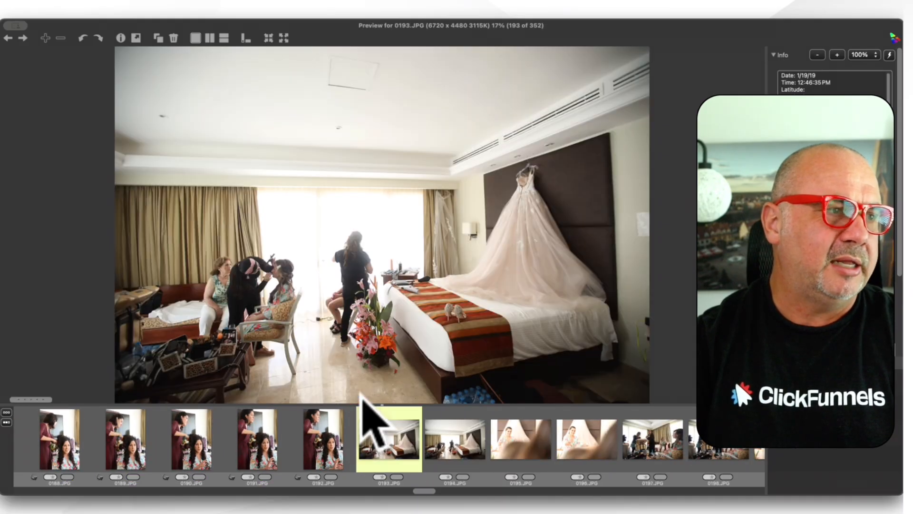
key(Right)
key(Right)
key(Right)
key(Right)
key(Right)
key(Right)
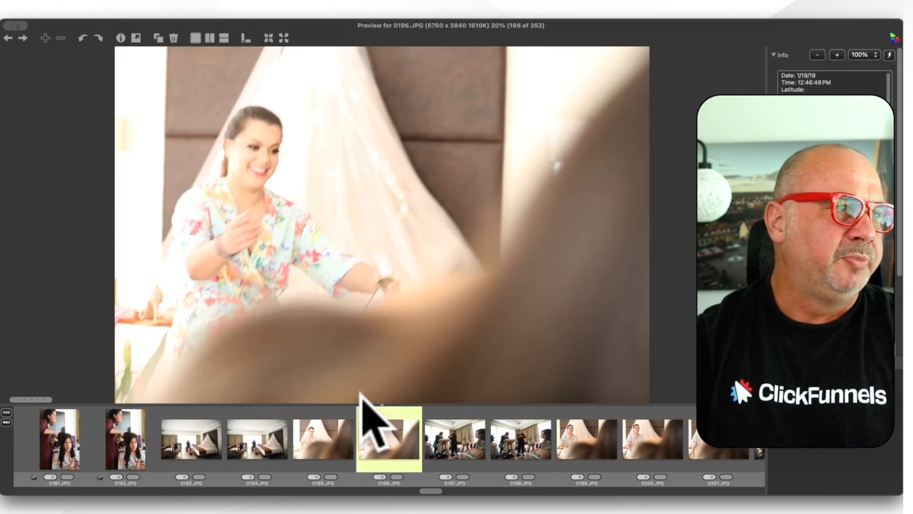
Compare the makeup-room shot 0198.JPG with its neighbours and mark 0198.JPG with the light green color label
key(Left)
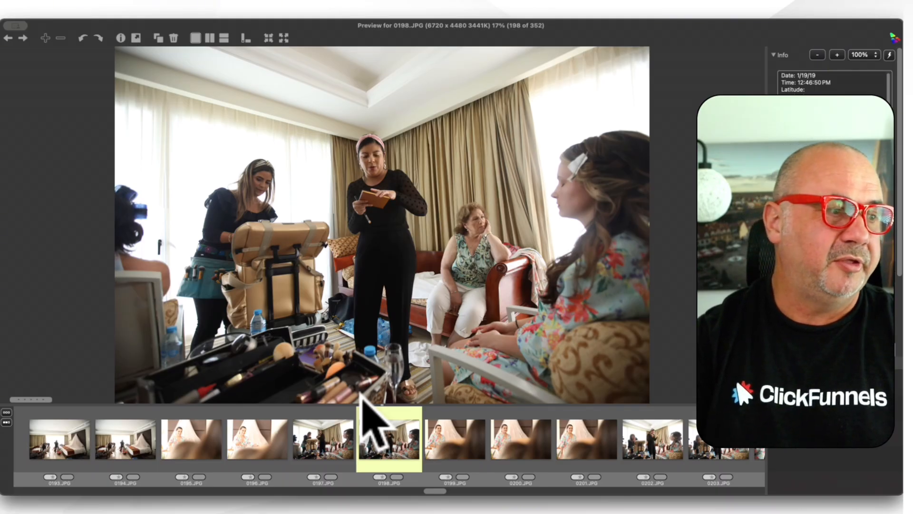
key(Right)
key(Left)
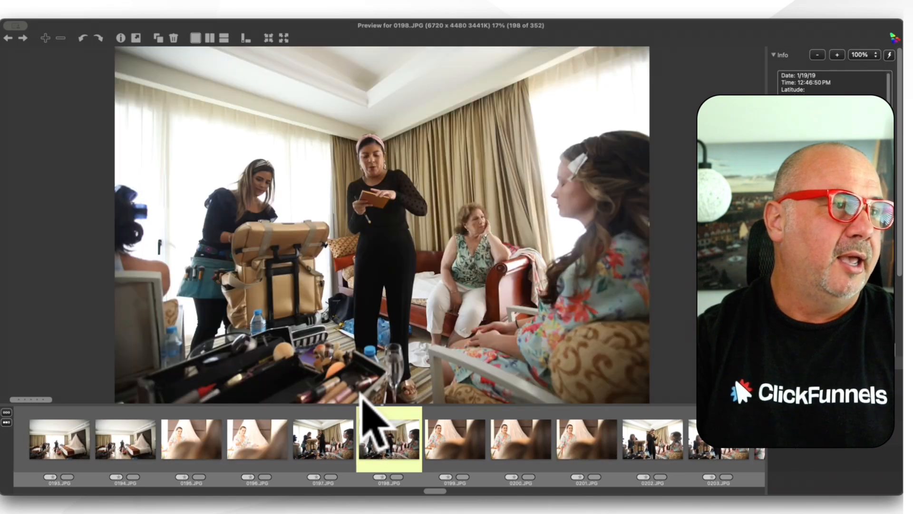
key(5)
Examine the getting-ready shots from 0199.JPG to 0205.JPG for possible keepers
key(Right)
key(Left)
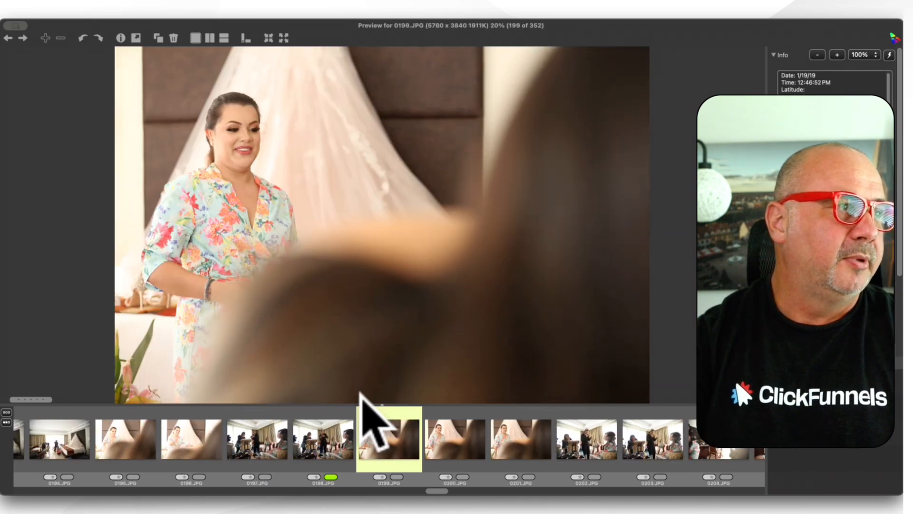
key(5)
key(Right)
key(Right)
key(Right)
key(Right)
key(Right)
key(Right)
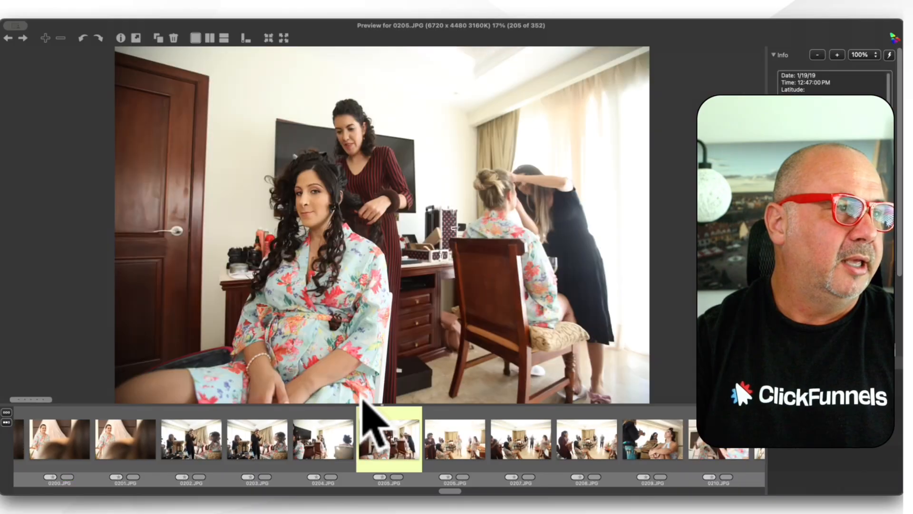
Compare the wide room shots from 0206.JPG to 0208.JPG and mark 0208.JPG with the light green color label
key(Right)
key(Right)
key(Left)
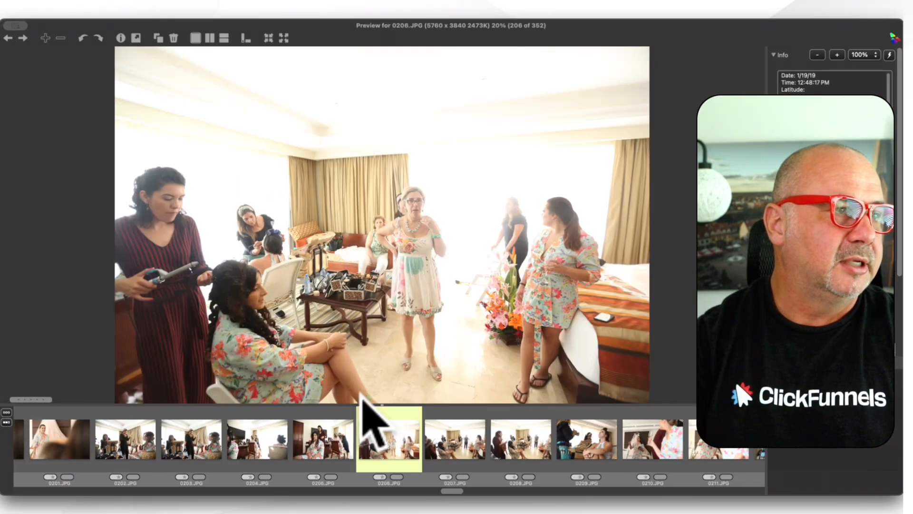
key(Right)
key(Left)
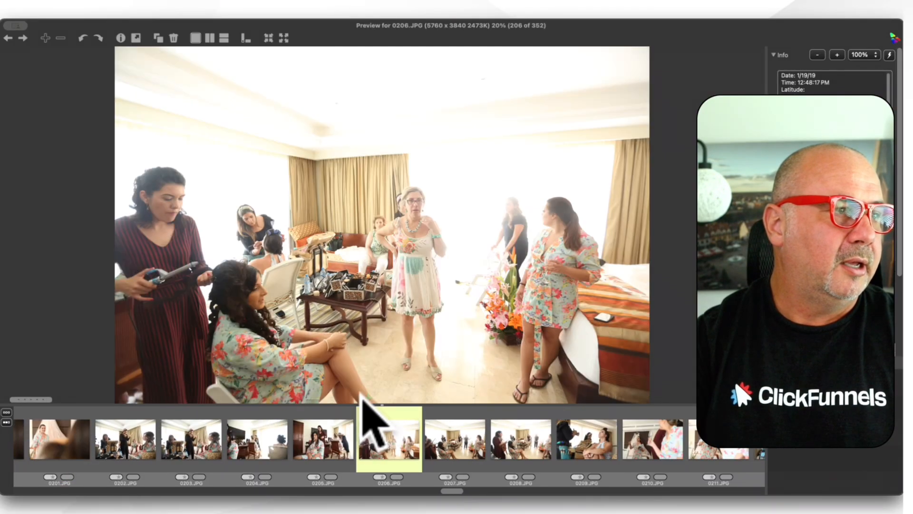
key(Right)
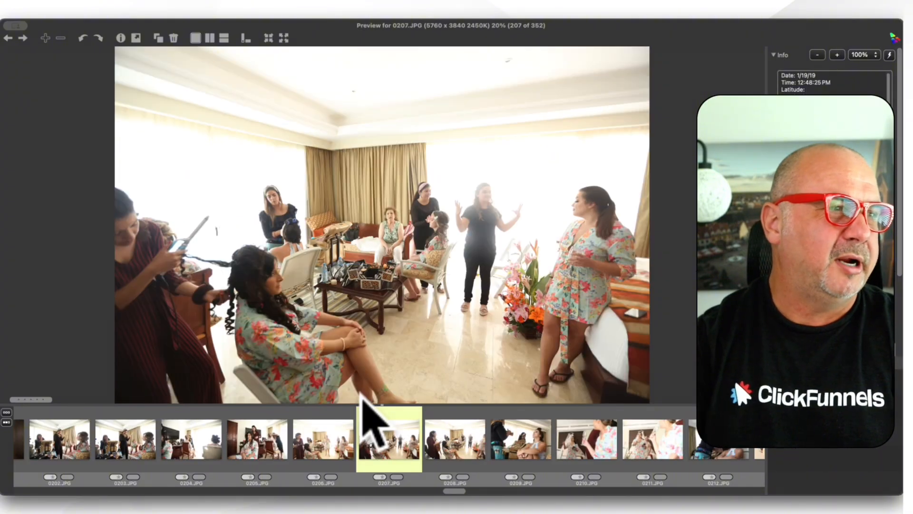
key(Right)
key(Right)
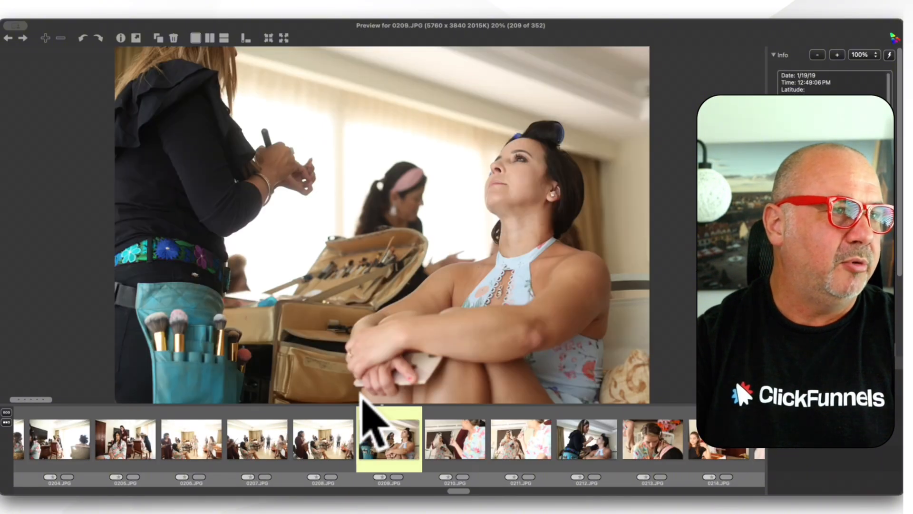
key(Left)
key(t)
Review 0209.JPG to 0211.JPG and mark the makeup shot 0209.JPG and the robe shot 0211.JPG with the light green color label
key(Right)
key(Right)
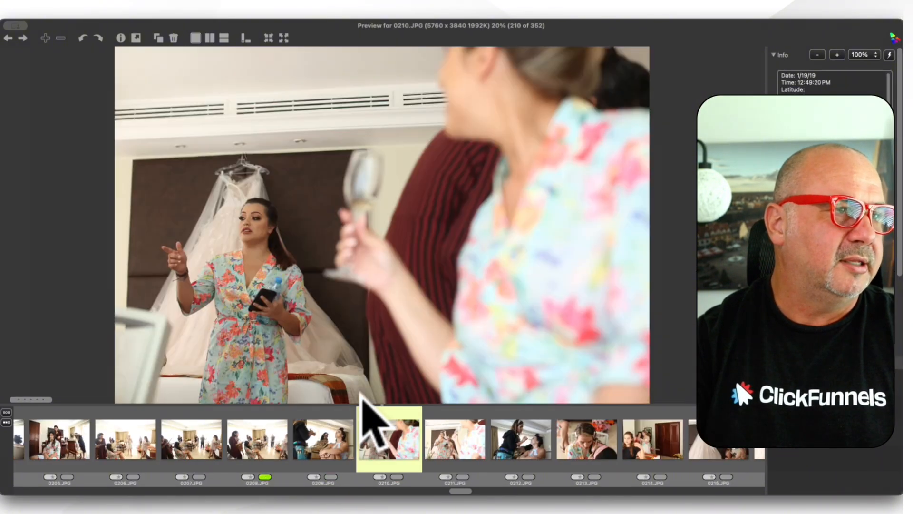
key(Left)
key(t)
key(Right)
key(Right)
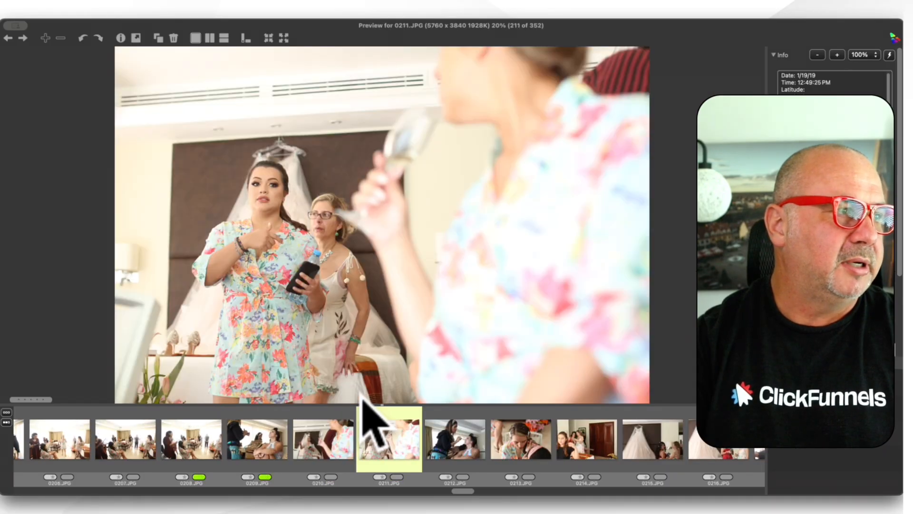
key(t)
Review the photos from 0212.JPG to 0217.JPG and mark 0216.JPG, with two women beside the dress, with the light green color label
key(Right)
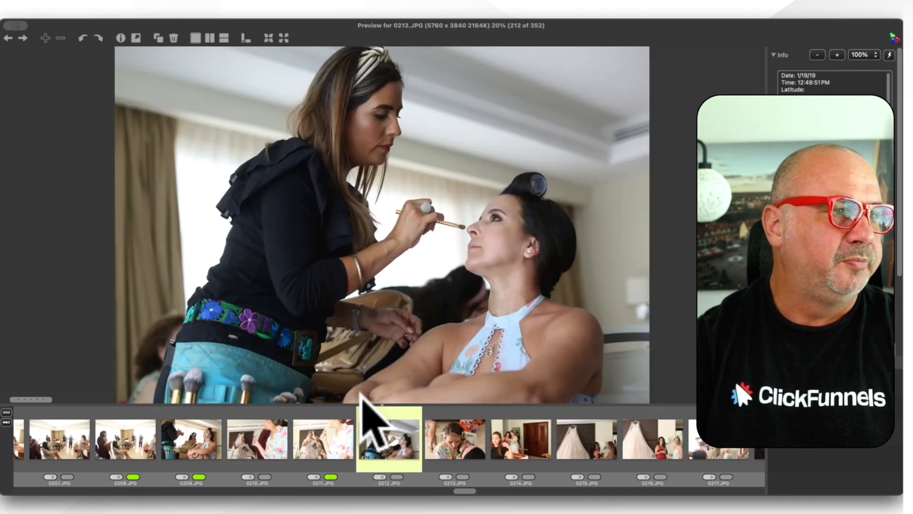
key(Right)
key(Right)
key(Right)
key(Right)
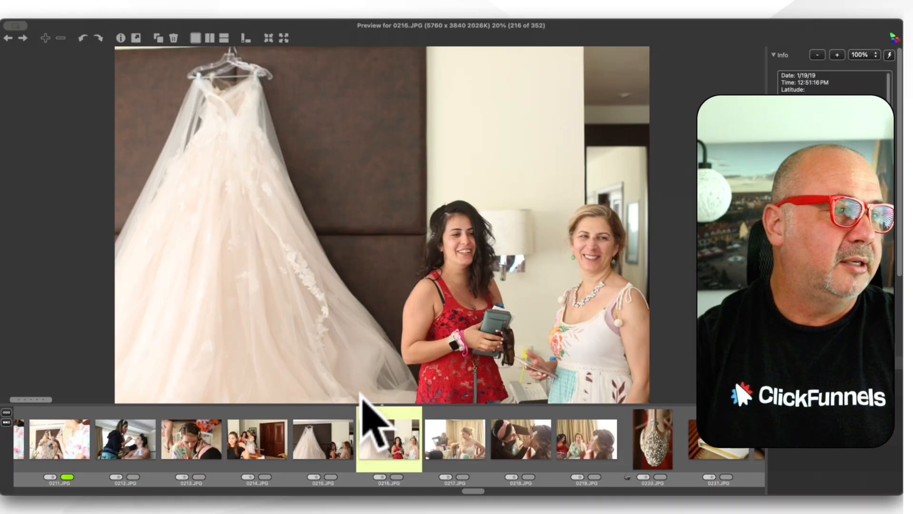
key(Right)
key(Left)
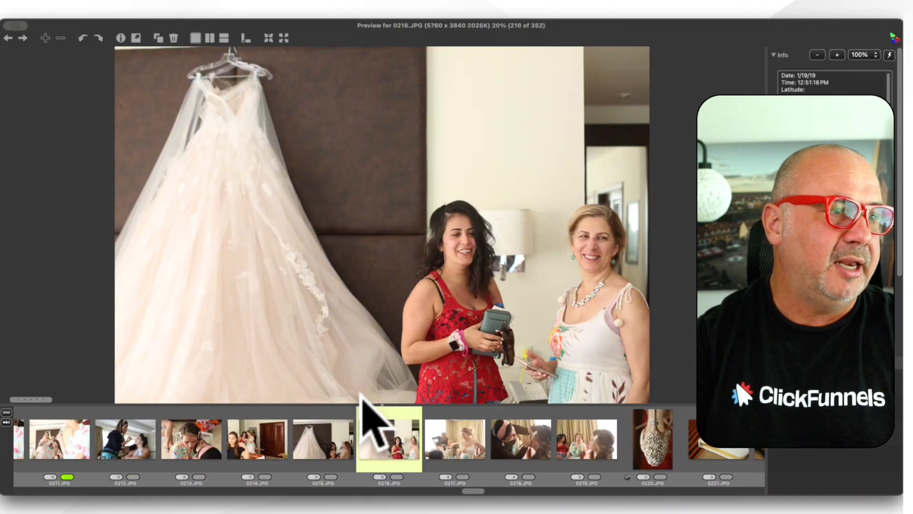
key(Right)
Mark the makeup shots 0218.JPG and 0219.JPG and the ring-on-shoe shot 0220.JPG with the light green color label
key(Right)
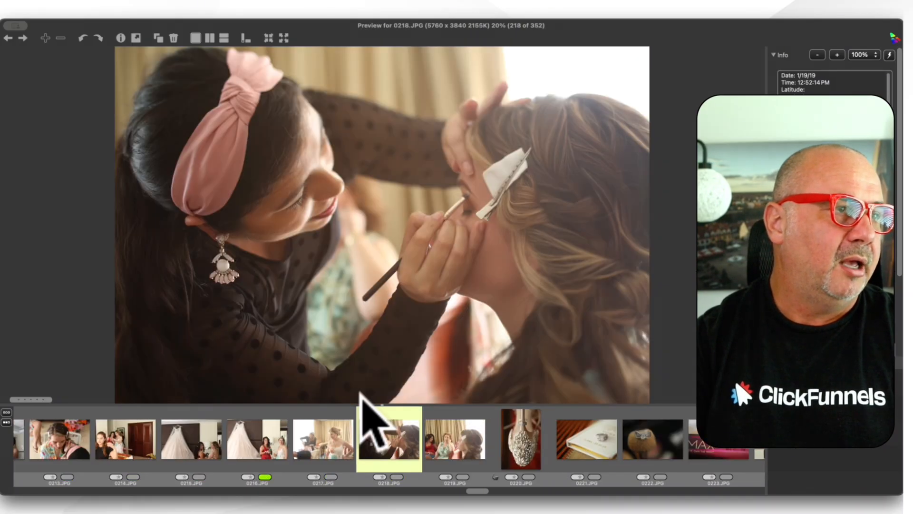
key(Right)
key(Left)
key(Right)
key(Right)
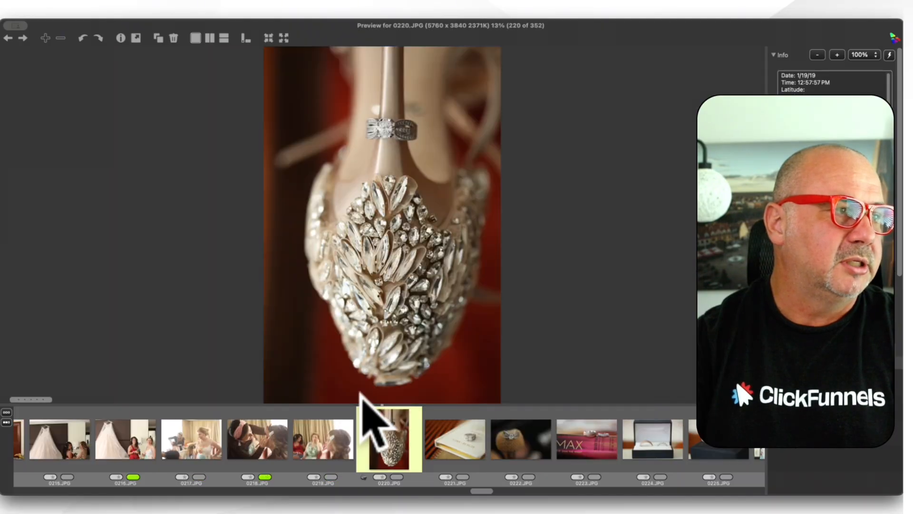
key(Left)
key(Right)
key(Right)
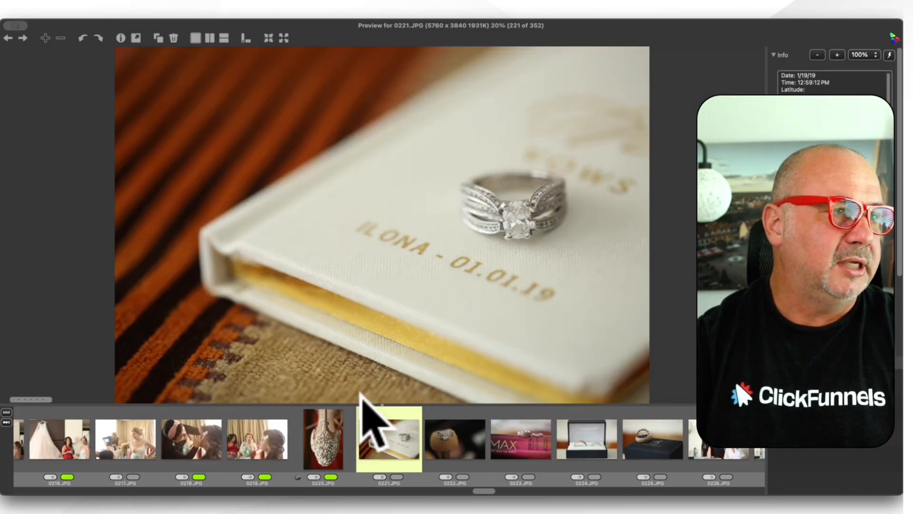
Mark the ring detail shots 0221.JPG, 0222.JPG and 0223.JPG with the light green color label
key(Left)
key(Right)
key(Right)
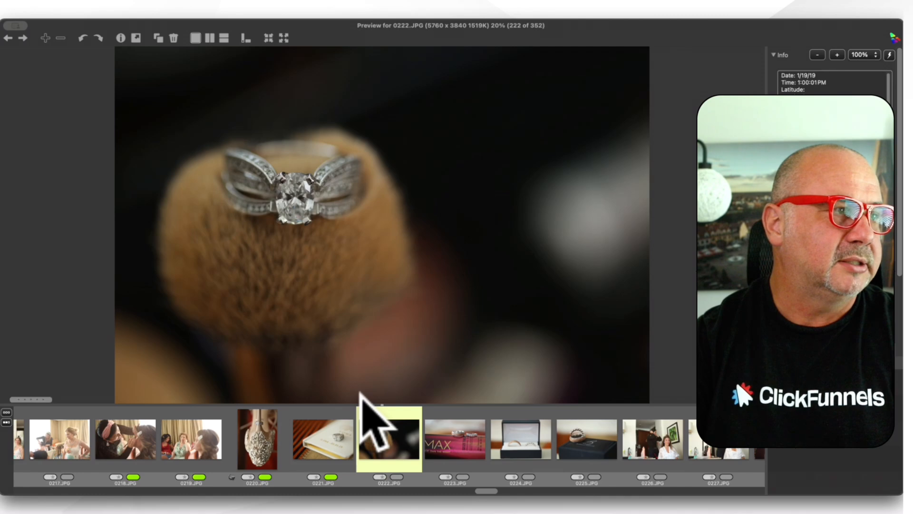
key(Right)
key(t)
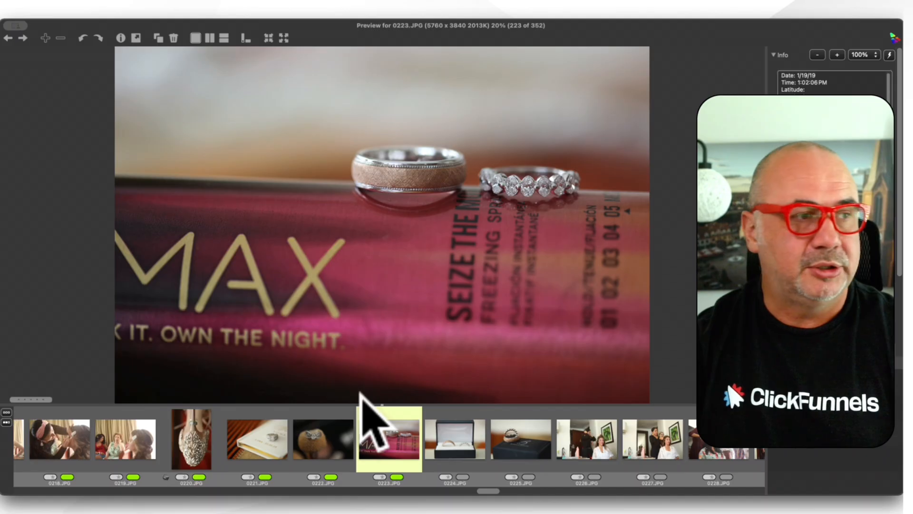
Mark the ring-box shots 0224.JPG and 0225.JPG with the light green color label and advance to 0226.JPG
key(Right)
key(t)
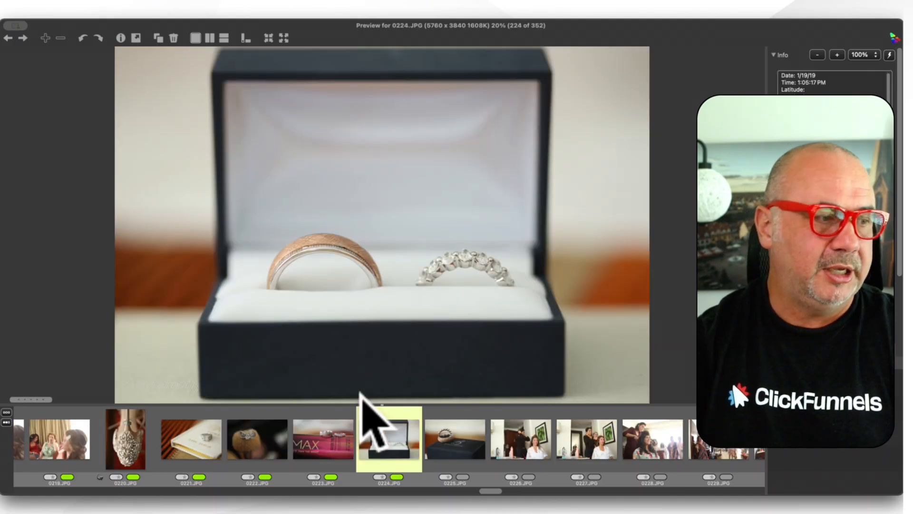
key(Right)
key(t)
key(Right)
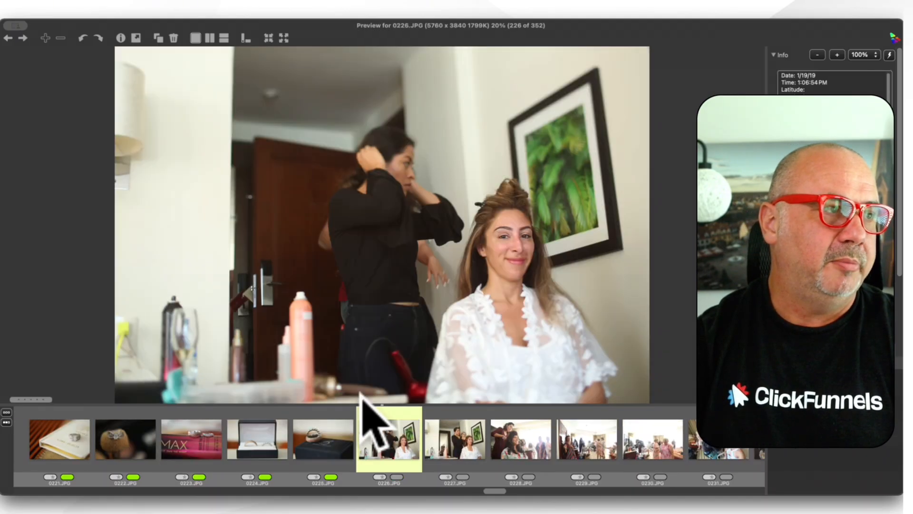
Review the photos from 0226.JPG to 0234.JPG and mark 0234.JPG, the champagne toast, with the light green color label
key(Right)
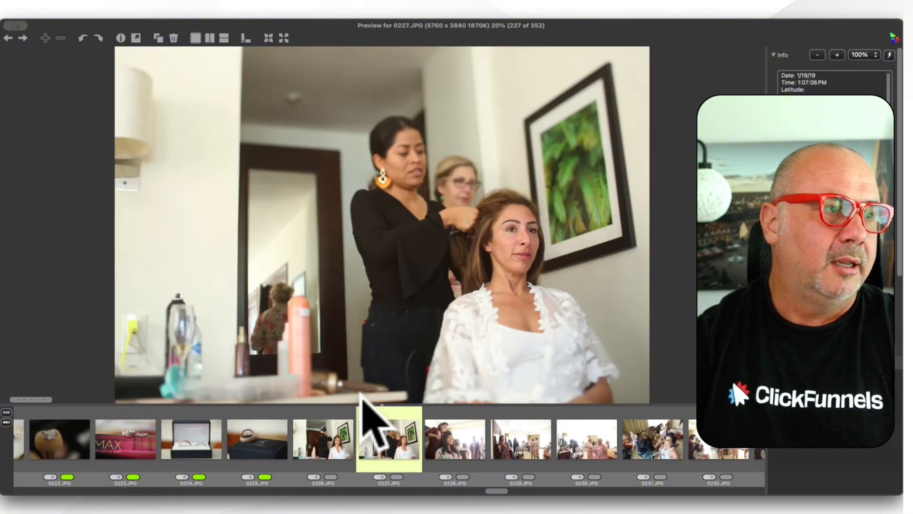
key(Left)
key(Right)
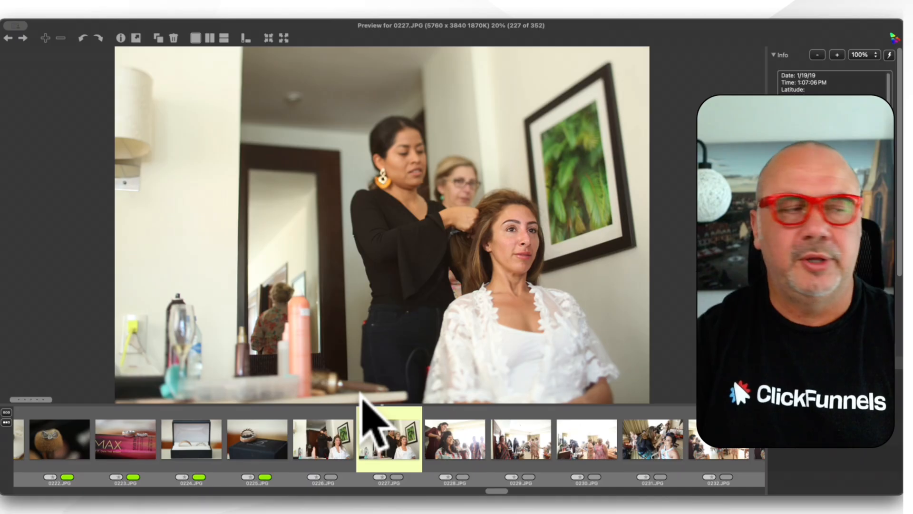
key(Right)
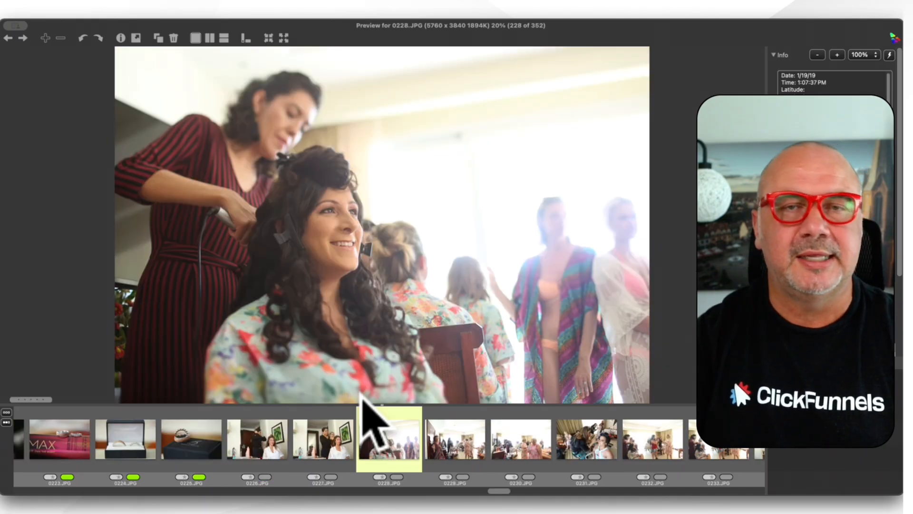
key(Right)
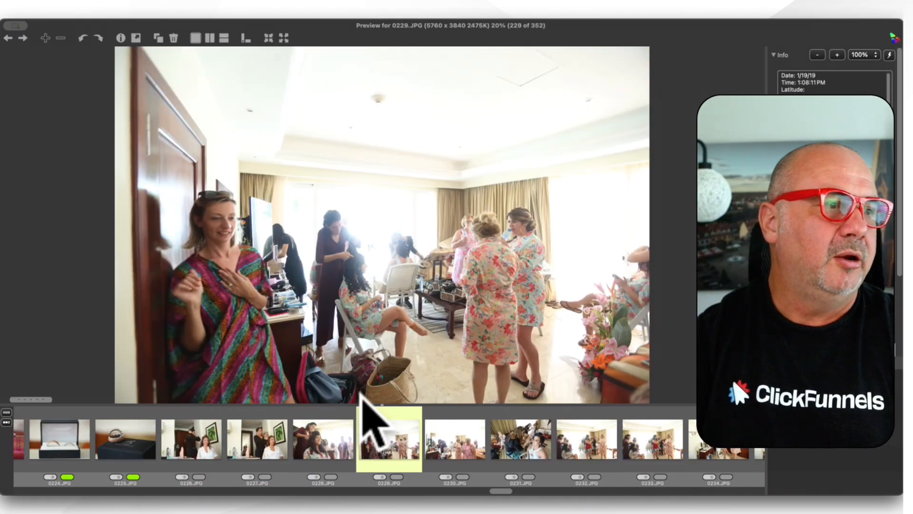
key(Right)
key(Right)
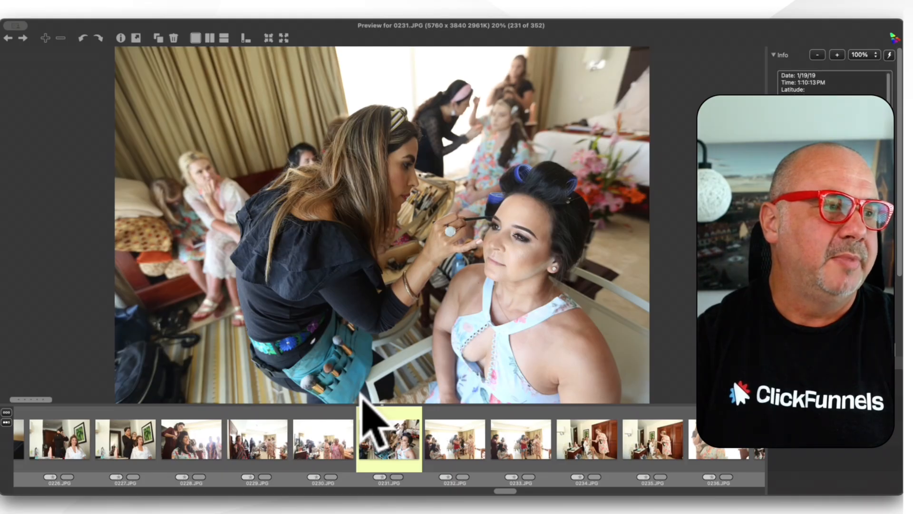
key(Right)
key(Right)
key(Right)
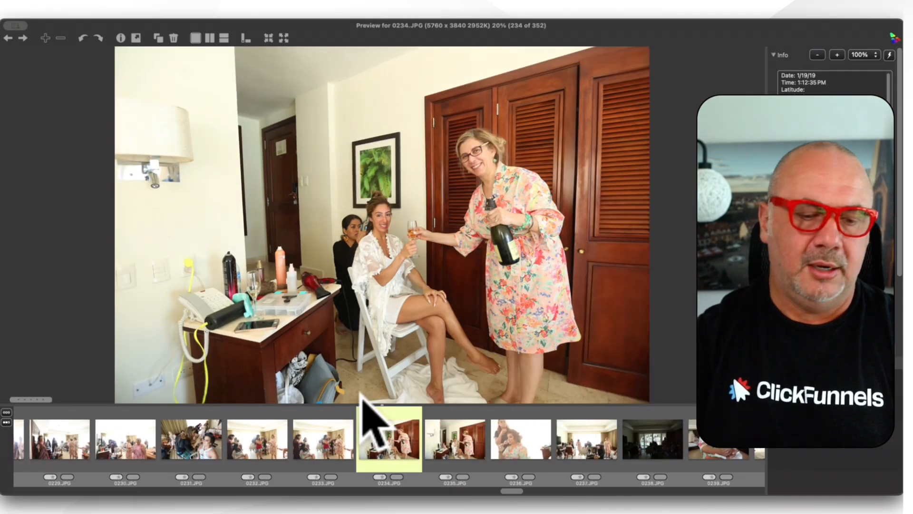
key(t)
Review 0235.JPG to 0237.JPG and mark 0236.JPG, the woman sipping champagne during hairstyling, with the light green color label
key(Right)
key(Right)
key(Right)
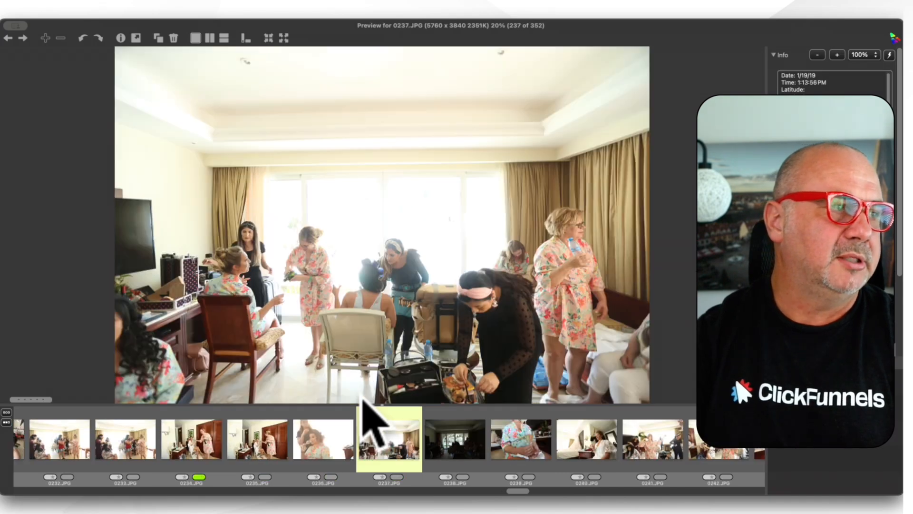
key(Left)
key(t)
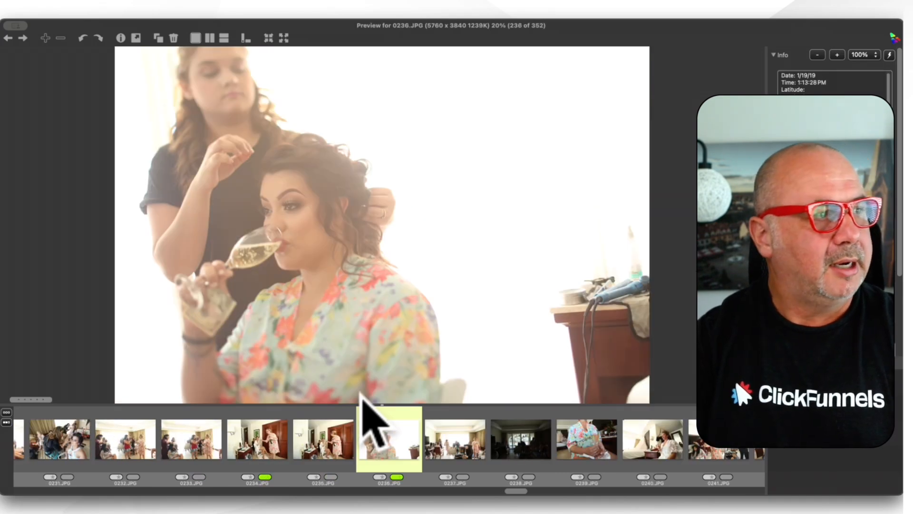
Compare the bright room shot 0237.JPG with the dark exposure 0238.JPG and mark 0237.JPG with the light green color label
key(Right)
key(Right)
key(Right)
key(Left)
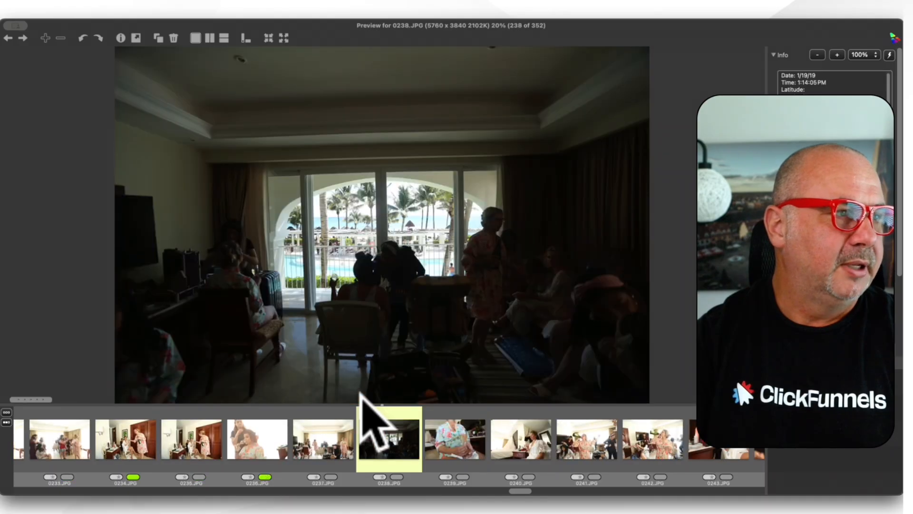
key(Left)
key(Right)
key(Left)
key(Right)
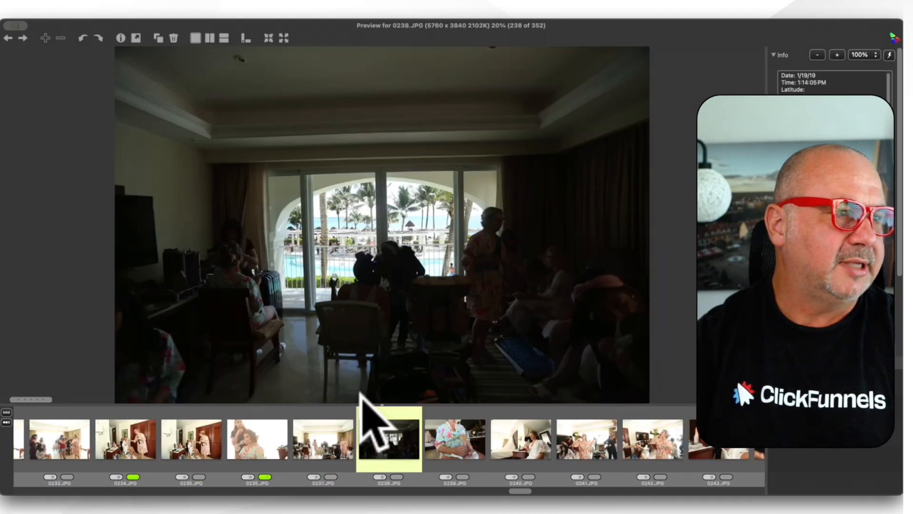
key(Left)
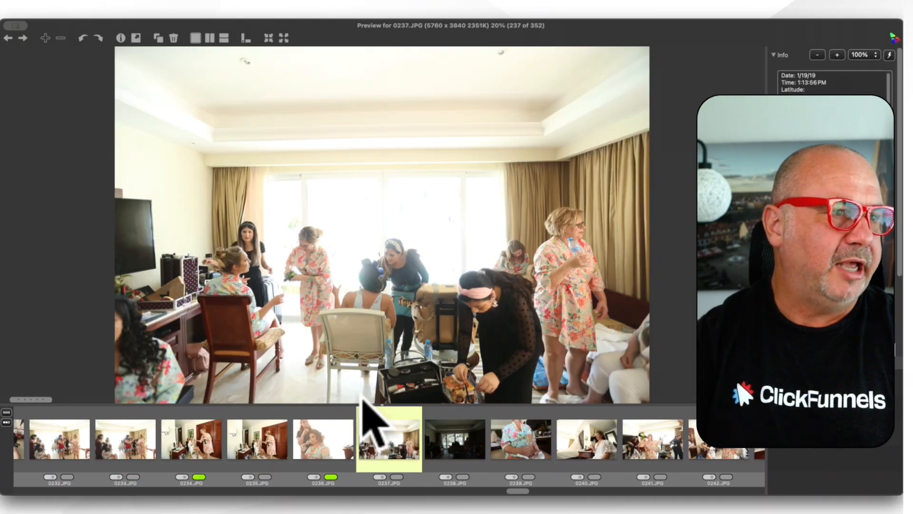
key(Right)
Review the photos from 0239.JPG to 0245.JPG and mark 0241.JPG, the woman drinking from the bottle, with the light green color label
key(Right)
key(Right)
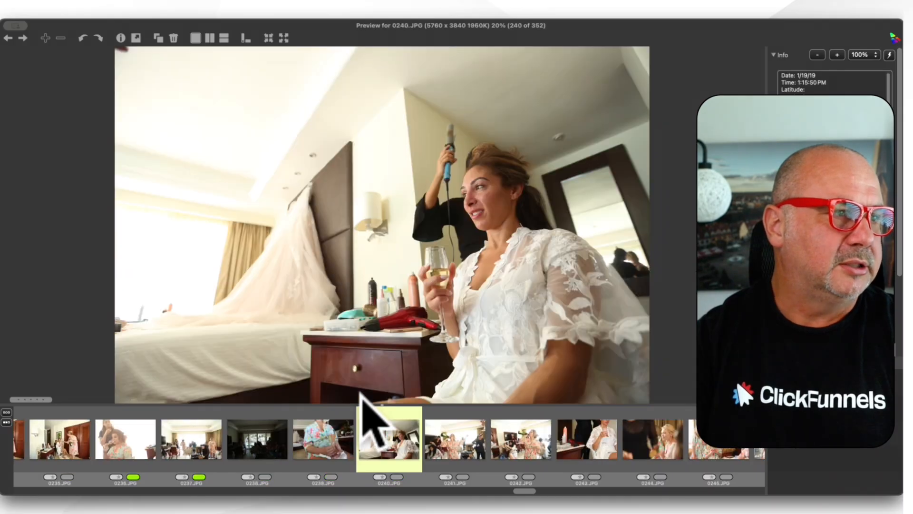
key(Right)
key(Right)
key(Right)
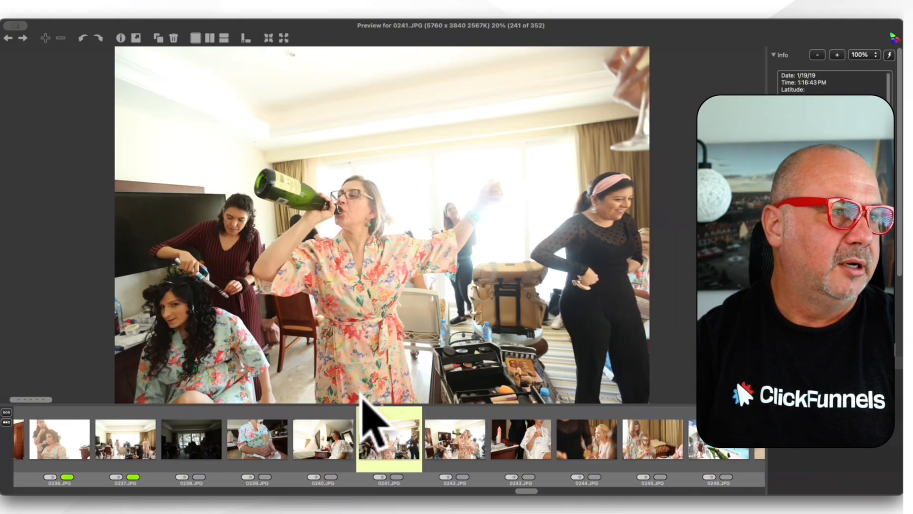
key(Right)
key(Right)
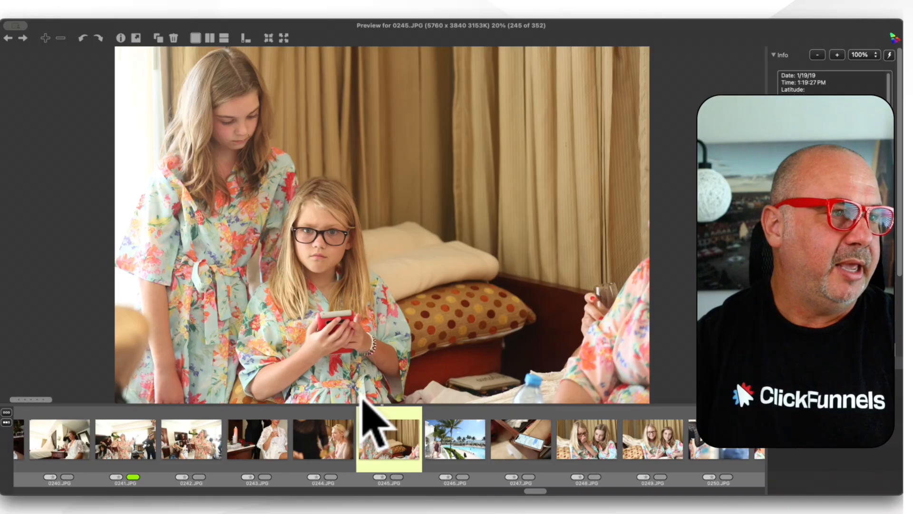
Mark the candid shots 0244.JPG and 0245.JPG and the pool view 0246.JPG with the light green color label
key(Left)
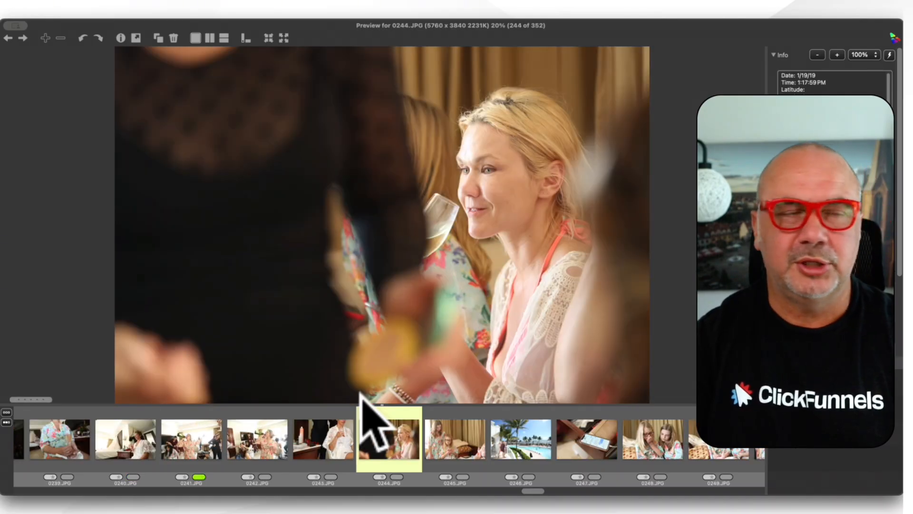
key(t)
key(Right)
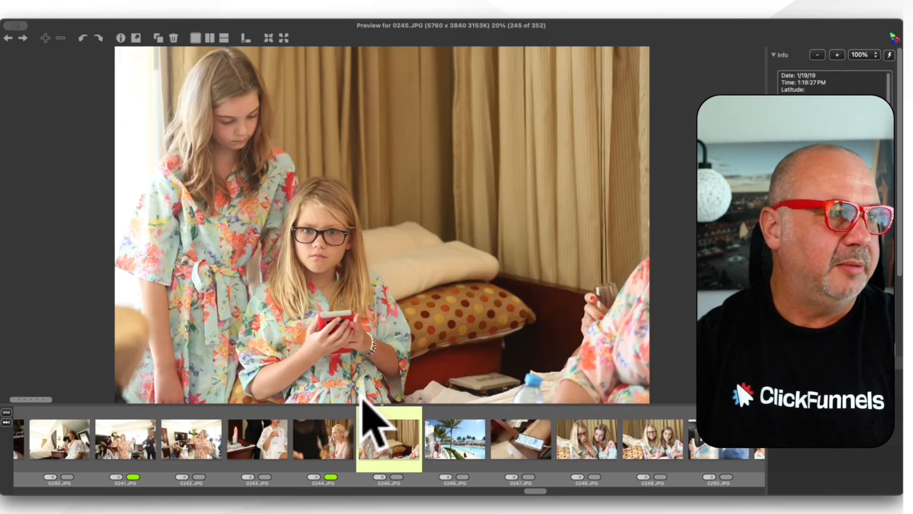
key(t)
key(Right)
key(t)
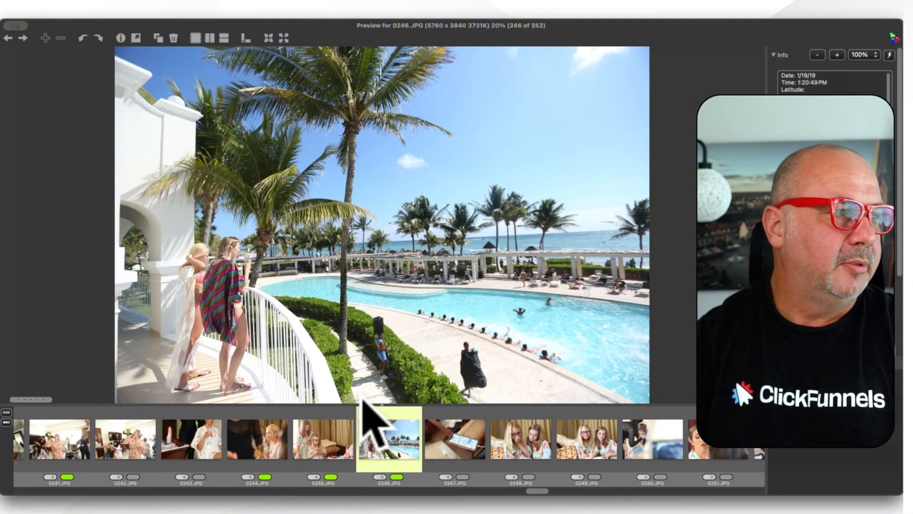
Review 0247.JPG to 0249.JPG and mark 0249.JPG, the two girls facing the camera, with the light green color label
key(Right)
key(Left)
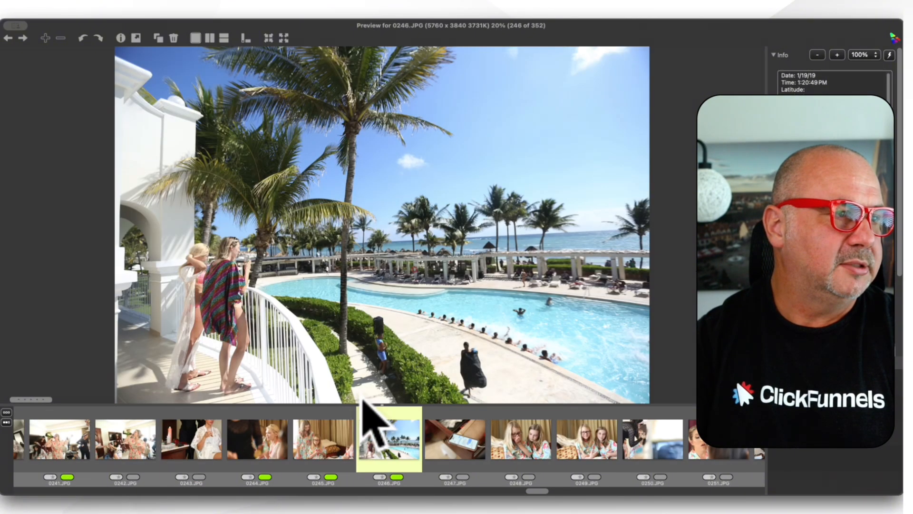
key(Right)
key(Right)
key(Right)
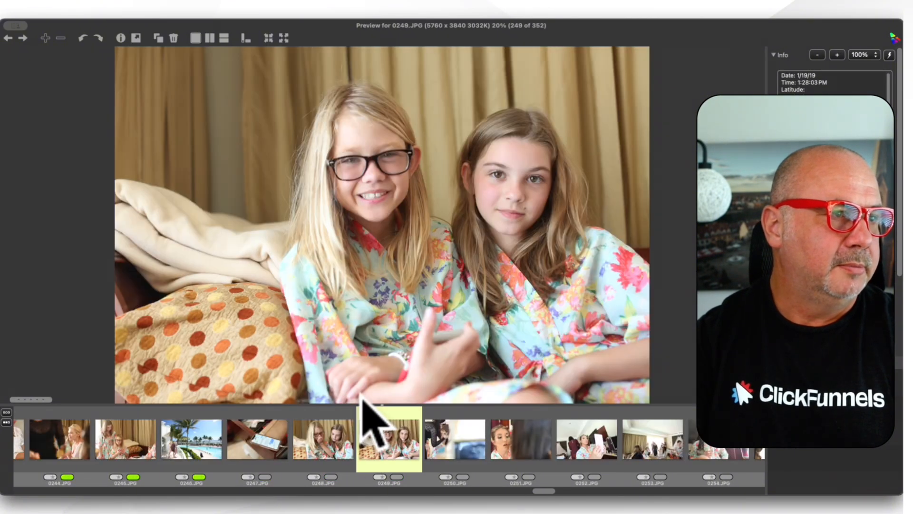
key(t)
Compare the makeup shots 0250.JPG to 0252.JPG and mark the lip close-up 0251.JPG with the light green color label
key(Right)
key(Right)
key(Left)
key(Right)
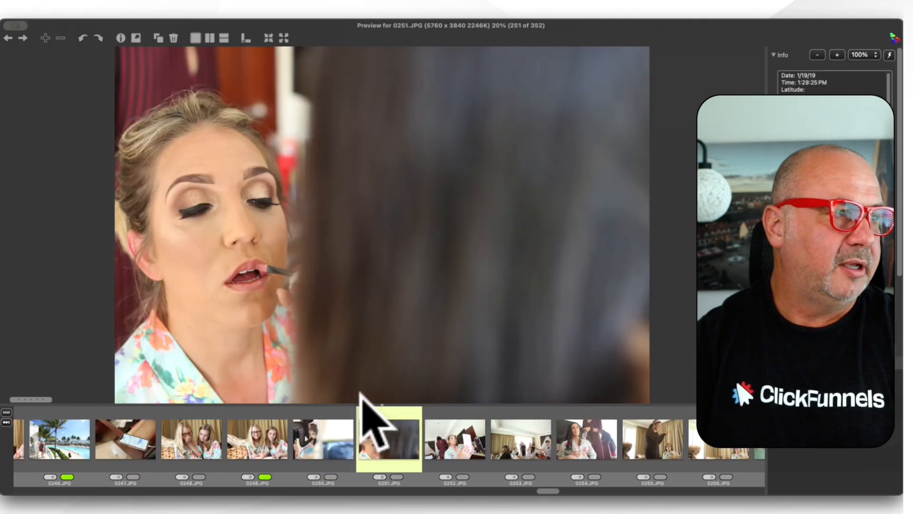
key(Right)
key(Left)
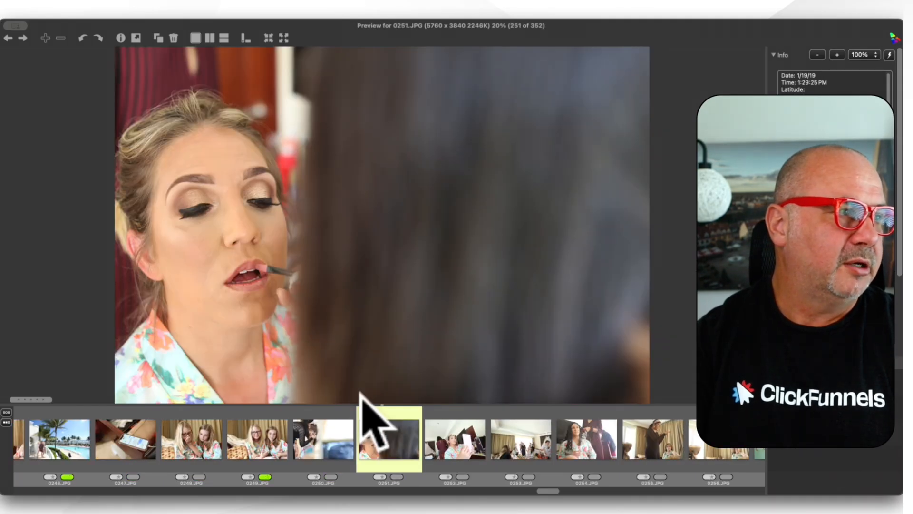
key(t)
Mark 0254.JPG, the woman having her curls styled, with the light green color label and advance to the earring shot 0257.JPG
key(Right)
key(Right)
key(Right)
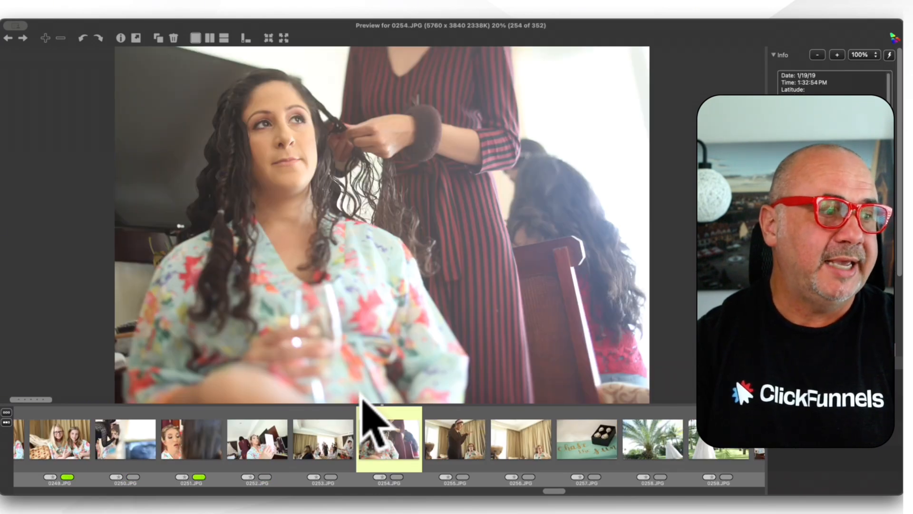
key(Right)
key(Right)
key(Right)
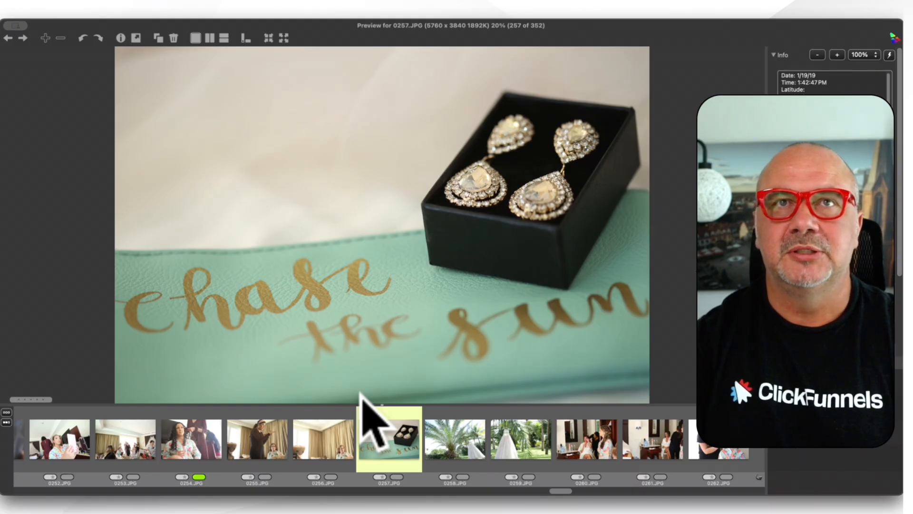
Mark the outdoor wedding dress shots 0258.JPG and 0259.JPG with the light green color label
key(Right)
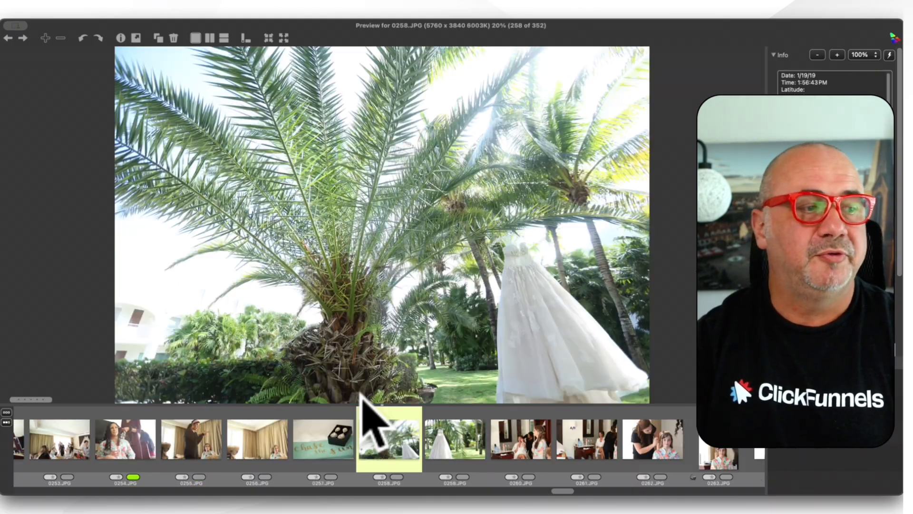
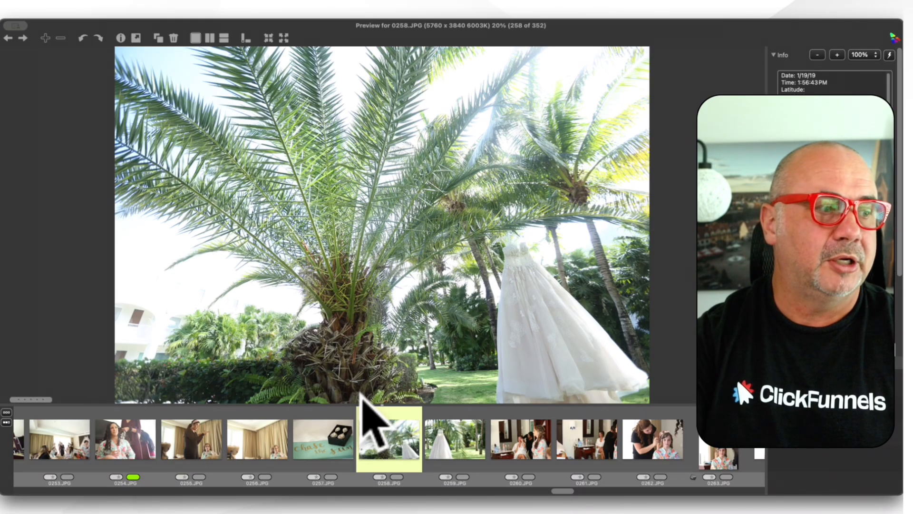
key(Left)
key(Right)
key(Right)
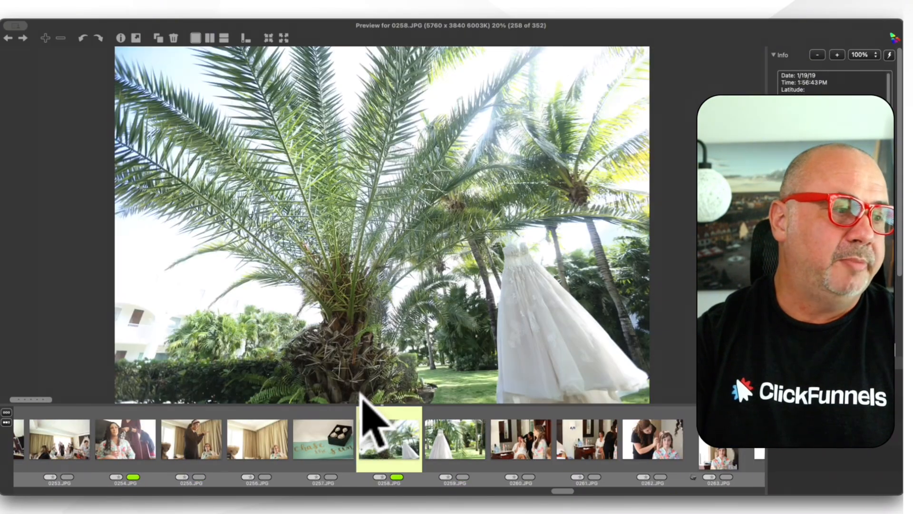
key(t)
key(Right)
key(Right)
Review the photos from 0260.JPG to 0264.JPG and mark the girl's hairstyling shots 0262.JPG and 0263.JPG with the light green color label
key(Right)
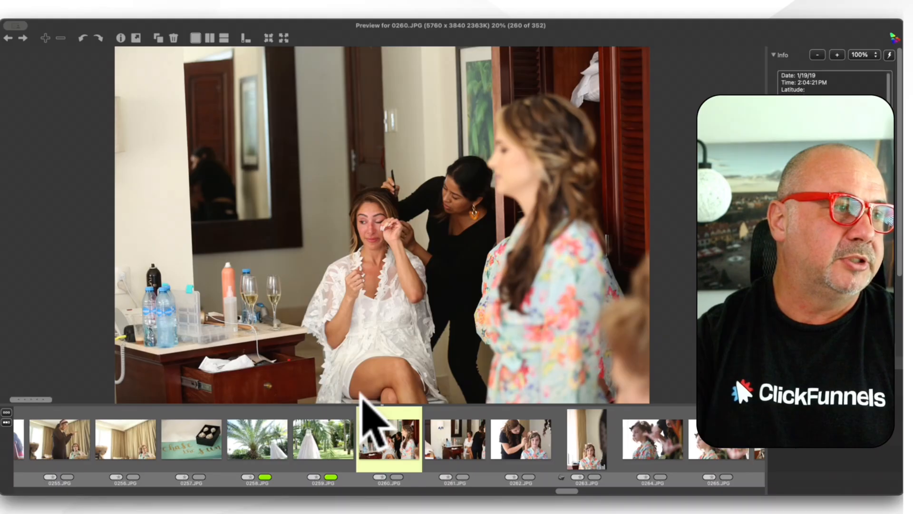
key(t)
key(Right)
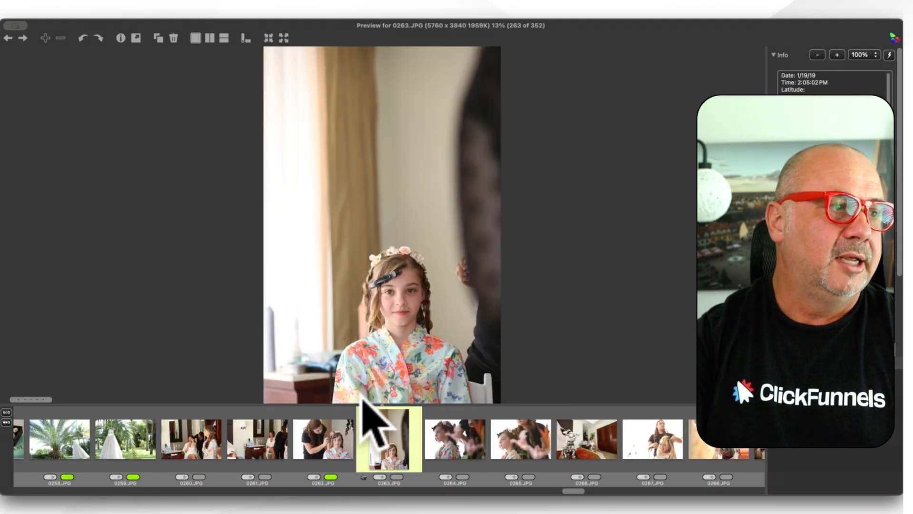
key(Right)
key(Left)
key(t)
Review 0264.JPG to 0267.JPG and mark 0266.JPG, the Mexico dog statue, with the light green color label
key(Right)
key(Right)
key(Right)
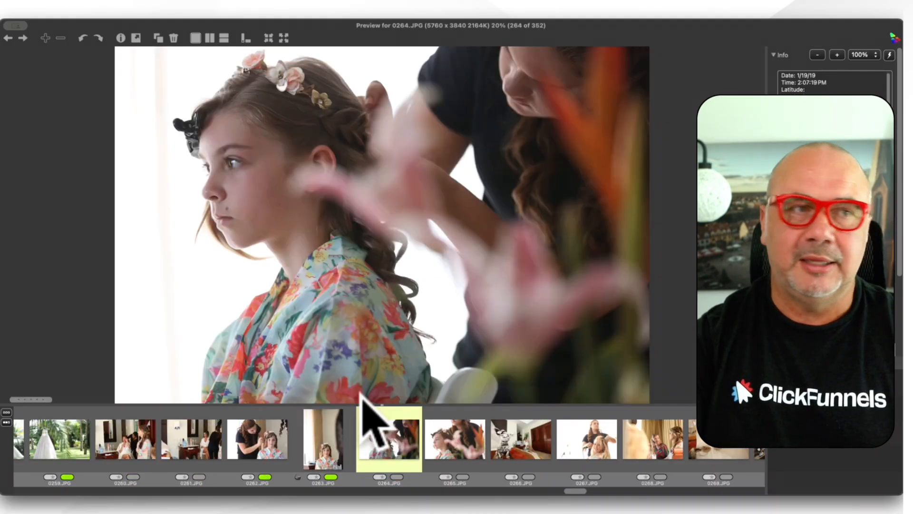
key(Right)
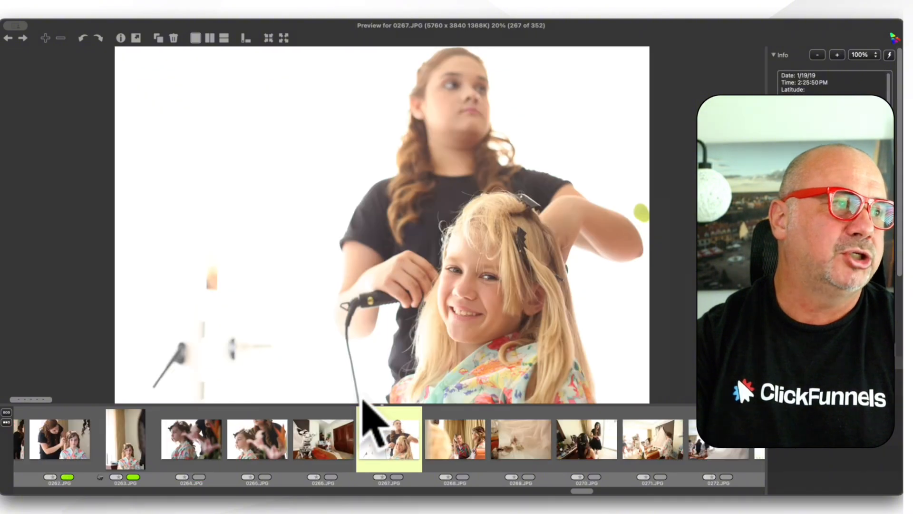
key(Left)
key(t)
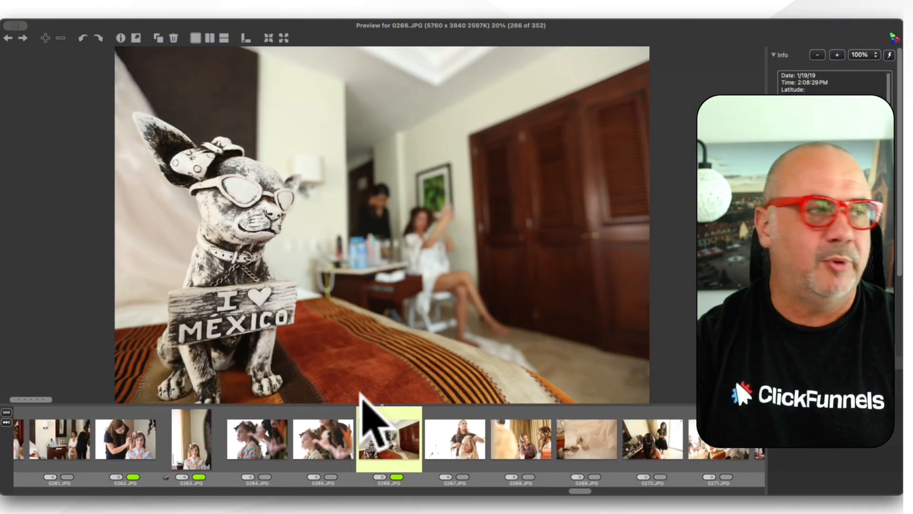
Review the photos from 0267.JPG to 0276.JPG and mark the makeup shot 0275.JPG with the light green color label
key(Right)
key(Right)
key(Right)
key(Right)
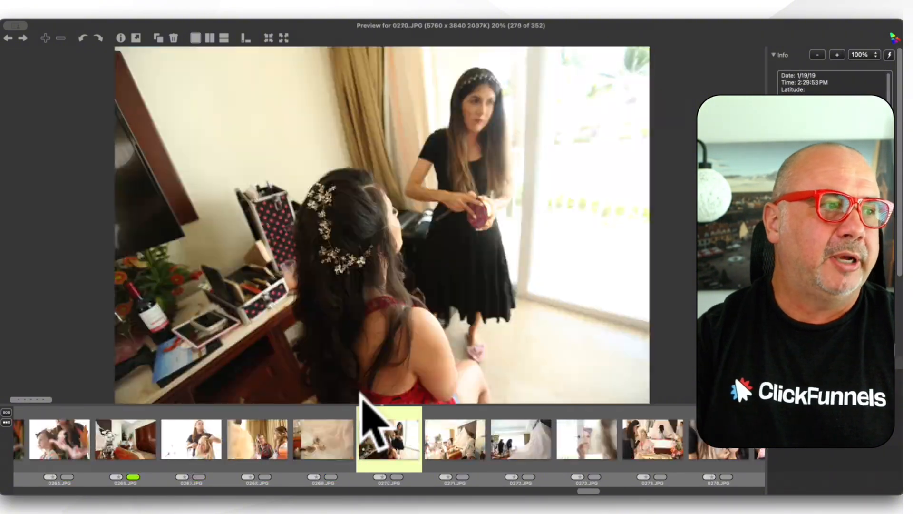
key(Right)
key(Right)
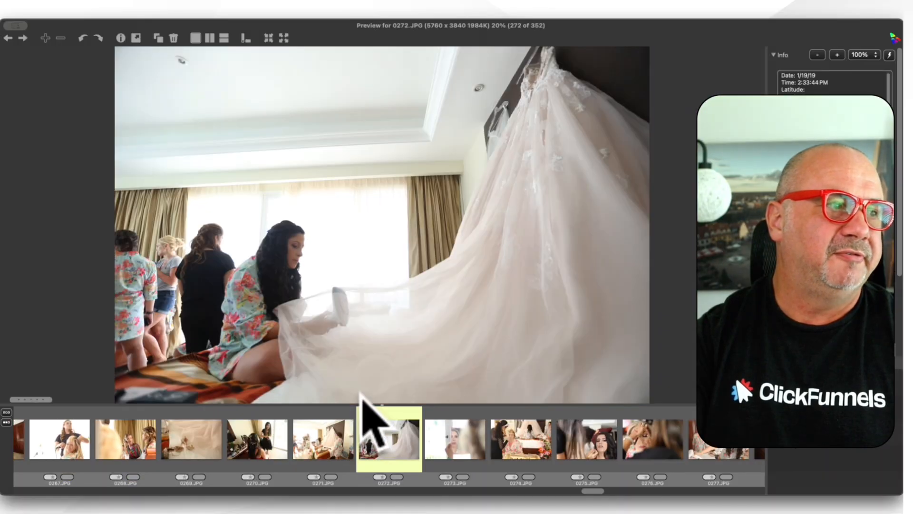
key(Right)
key(Right)
key(Right)
key(Right)
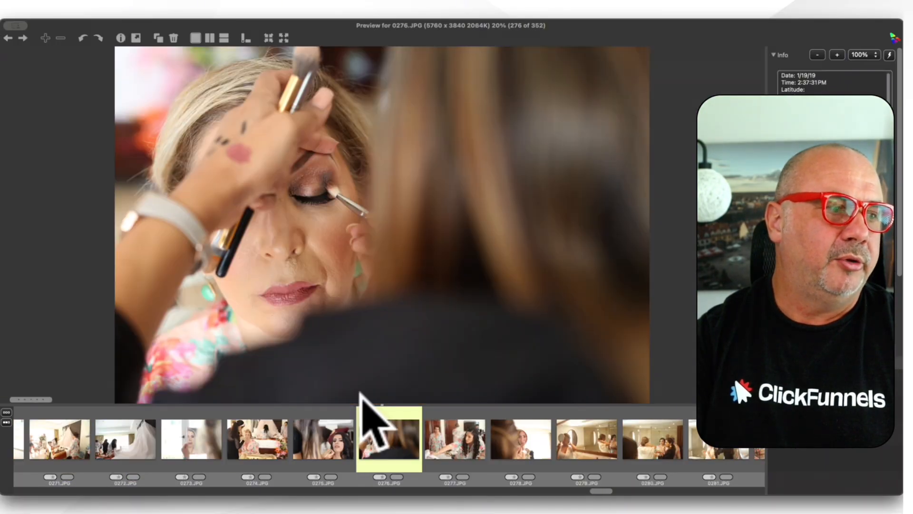
key(Left)
key(t)
key(Right)
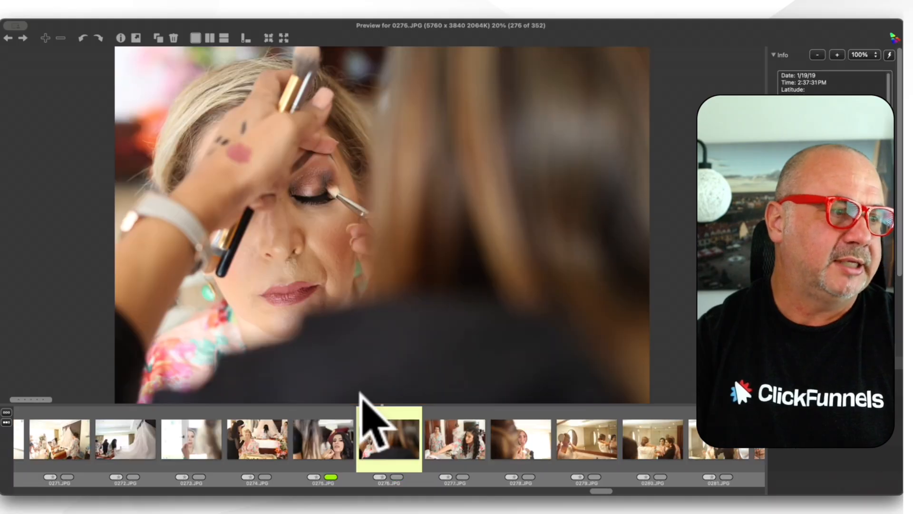
Mark the eye makeup close-up 0276.JPG with the light green color label
key(Right)
key(Left)
key(t)
key(Right)
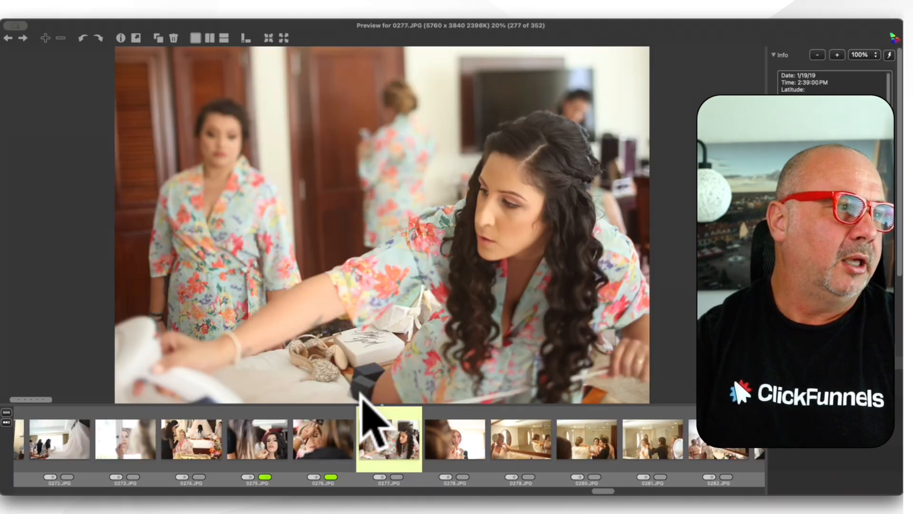
Review the photos from 0277.JPG to 0285.JPG and mark the mirror room shot 0282.JPG with the light green color label
key(Right)
key(Right)
key(Right)
key(Right)
key(Right)
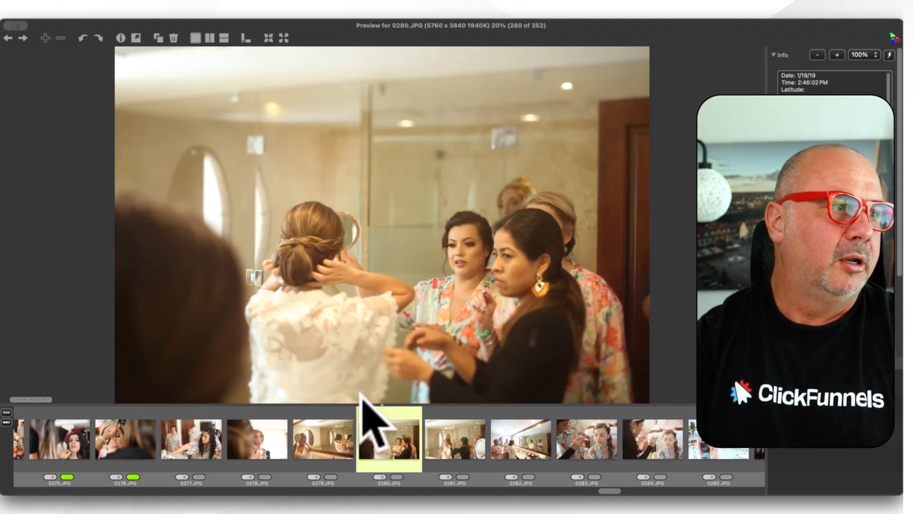
key(t)
key(Right)
key(Right)
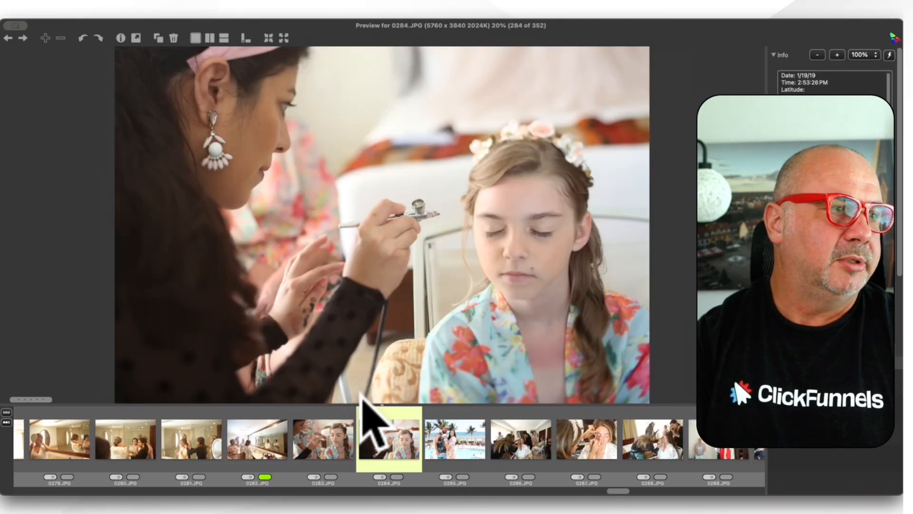
key(Right)
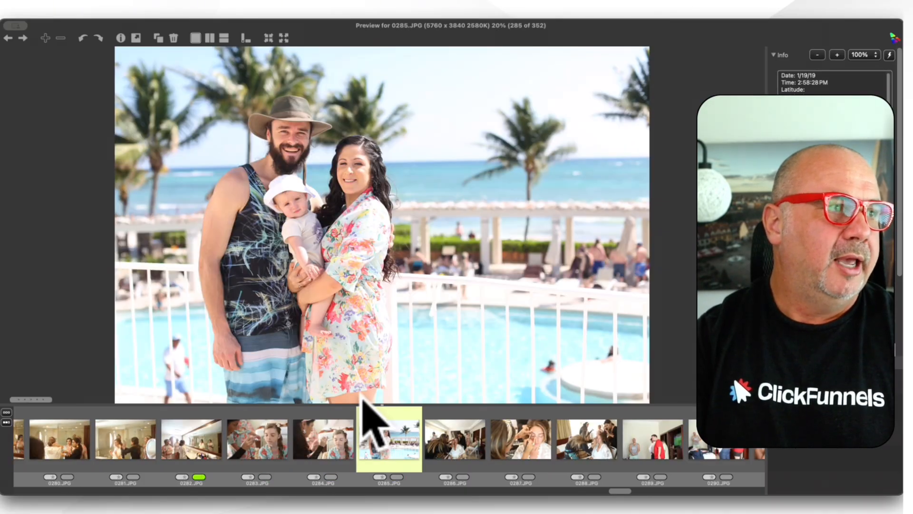
key(Right)
key(Left)
key(t)
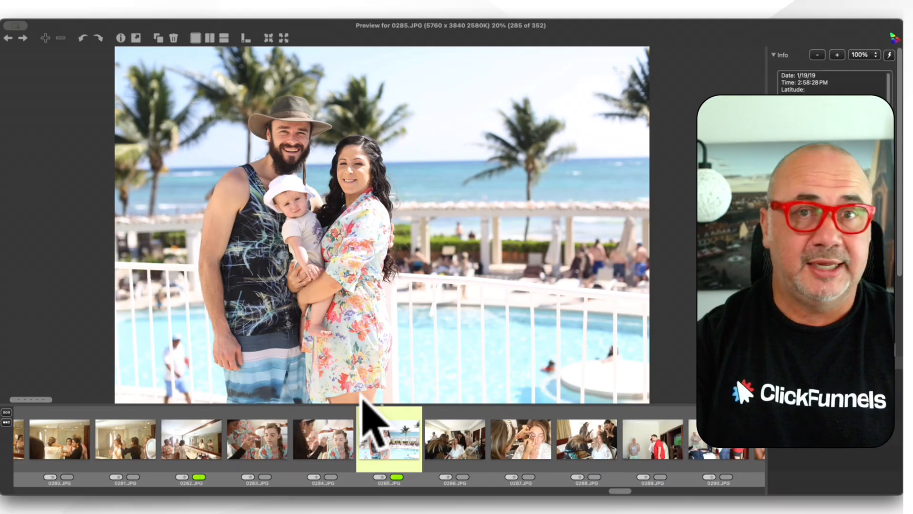
key(t)
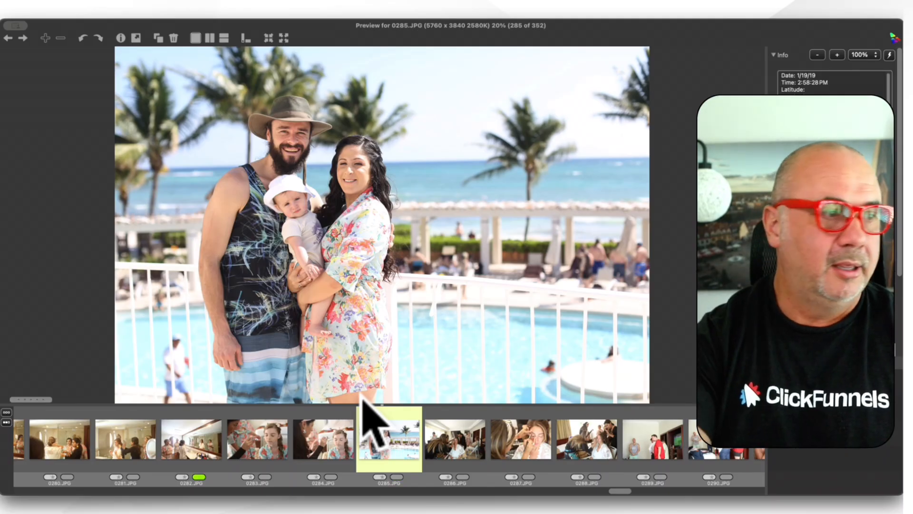
Review the photos from 0286.JPG to 0290.JPG and mark the bride's makeup shots 0287.JPG and 0288.JPG with the light green color label
key(Right)
key(Right)
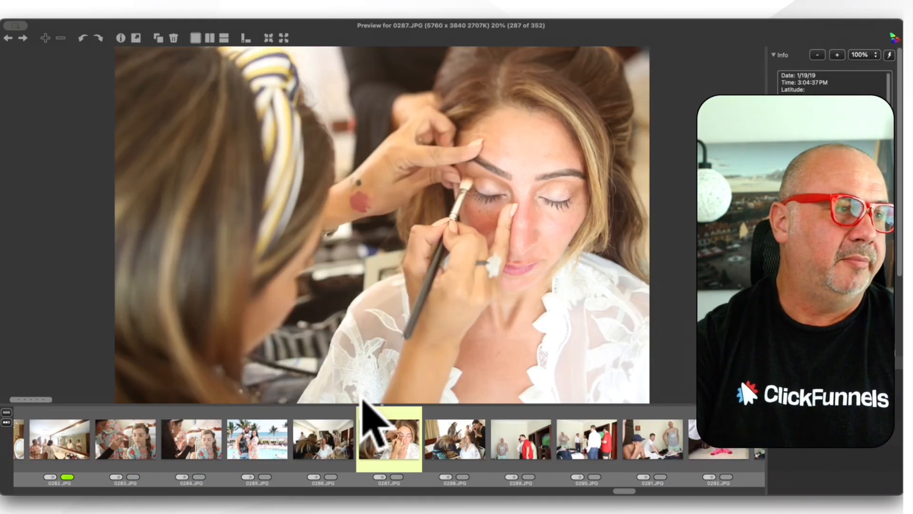
key(Left)
key(Right)
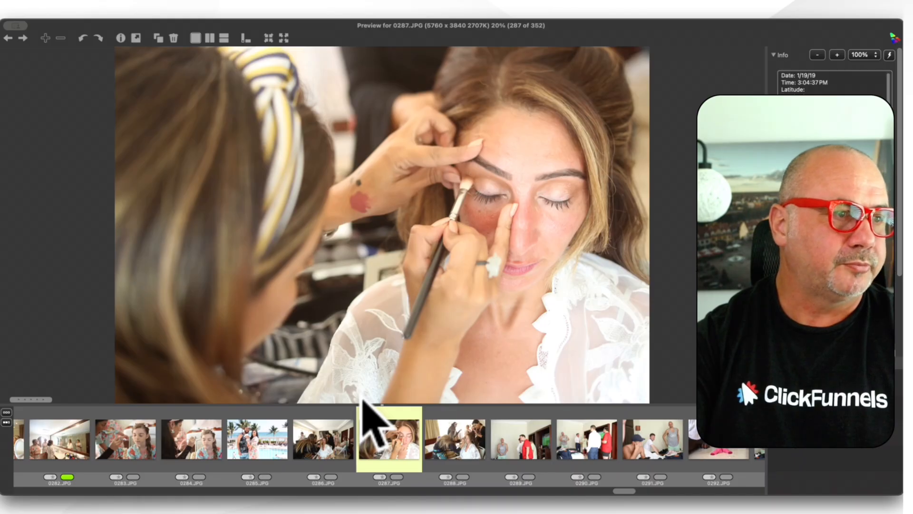
key(Right)
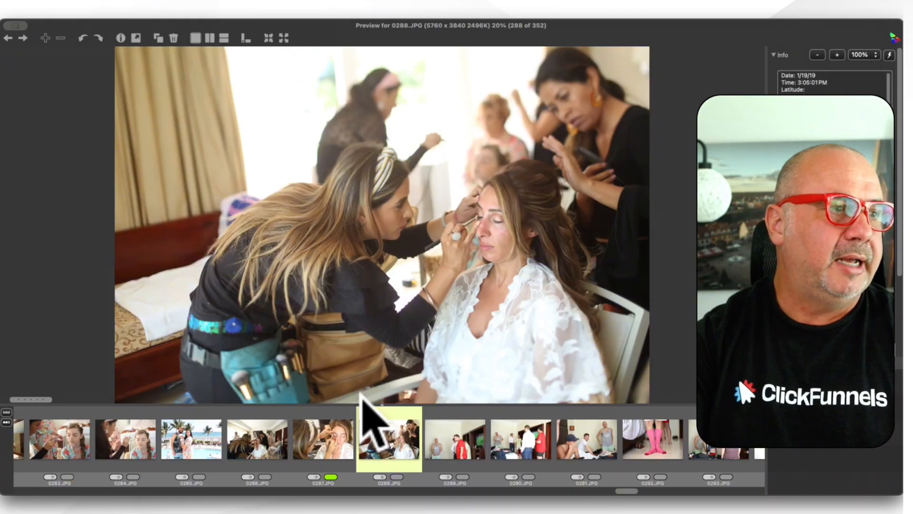
key(Right)
key(Left)
key(Right)
key(Right)
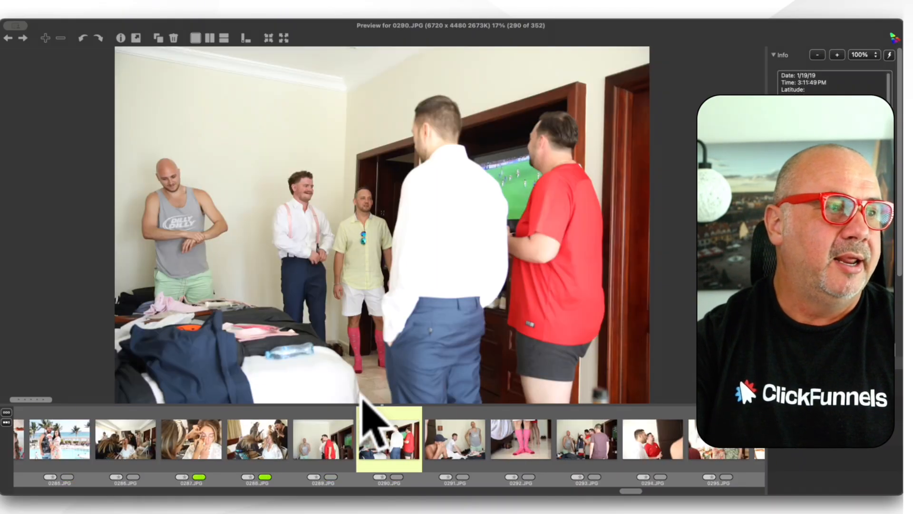
Review the groomsmen photos from 0291.JPG to 0294.JPG and mark the pink socks shot 0292.JPG with the light green color label
key(Right)
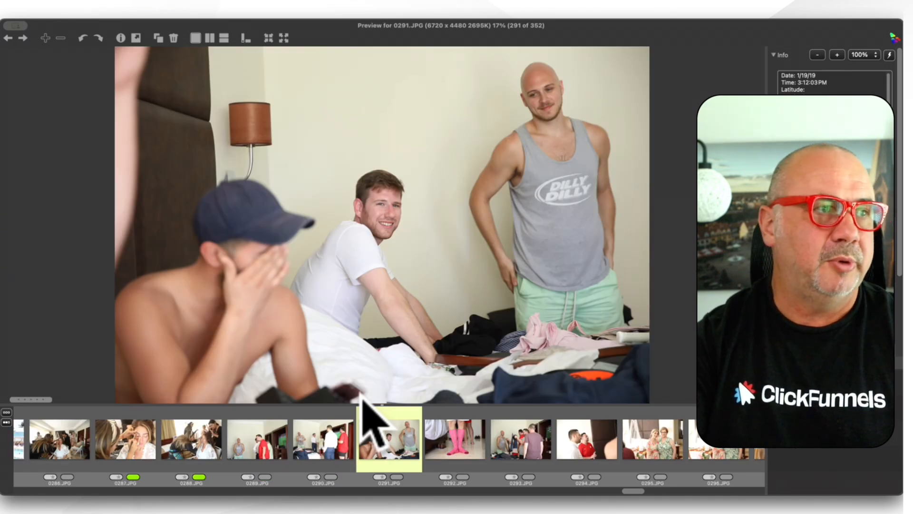
key(Right)
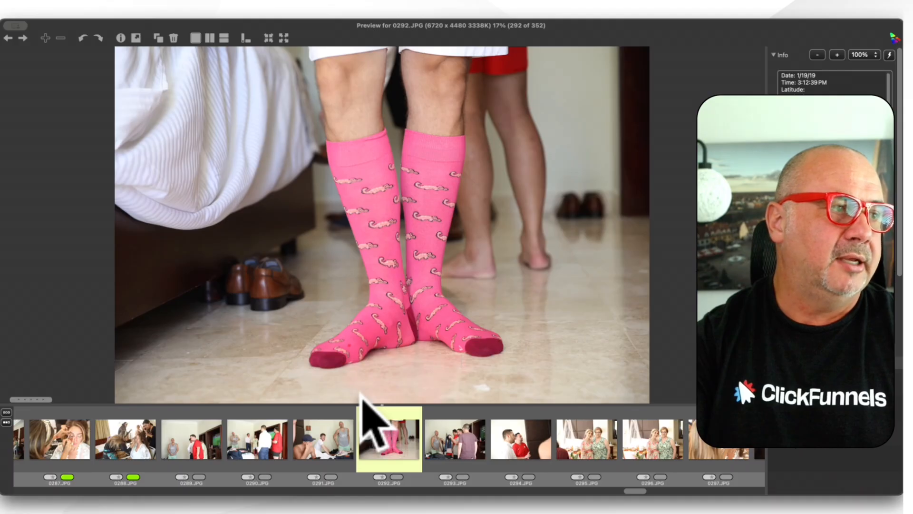
key(t)
key(Right)
key(Right)
key(Right)
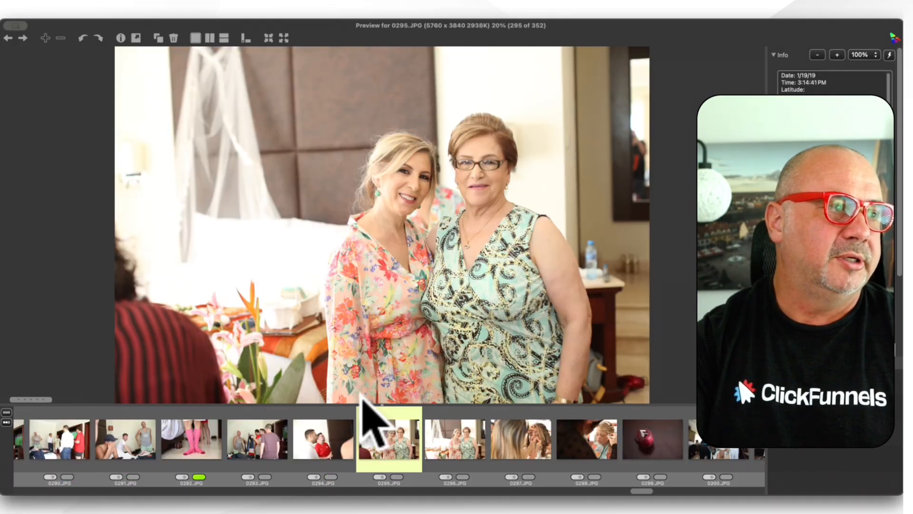
Mark the portrait of two women 0295.JPG and the makeup shot 0298.JPG with the light green color label
key(t)
key(Right)
key(Right)
key(Right)
key(Right)
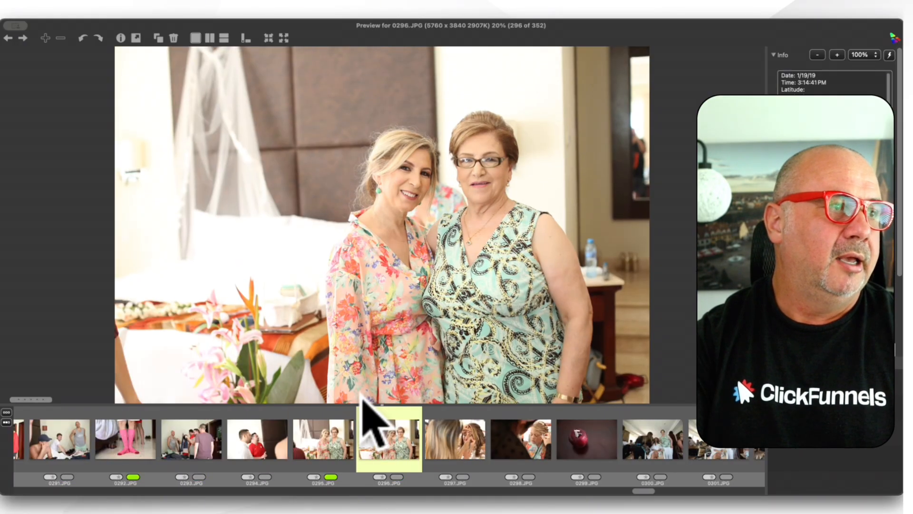
key(Left)
key(t)
key(Right)
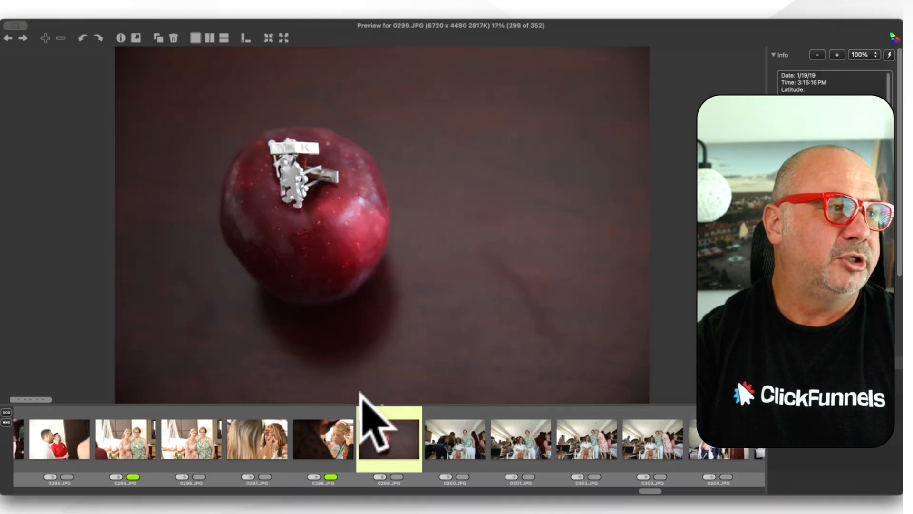
Mark 0299.JPG, the jewelry on a red apple, with the light green color label
key(Right)
key(Left)
key(t)
key(Right)
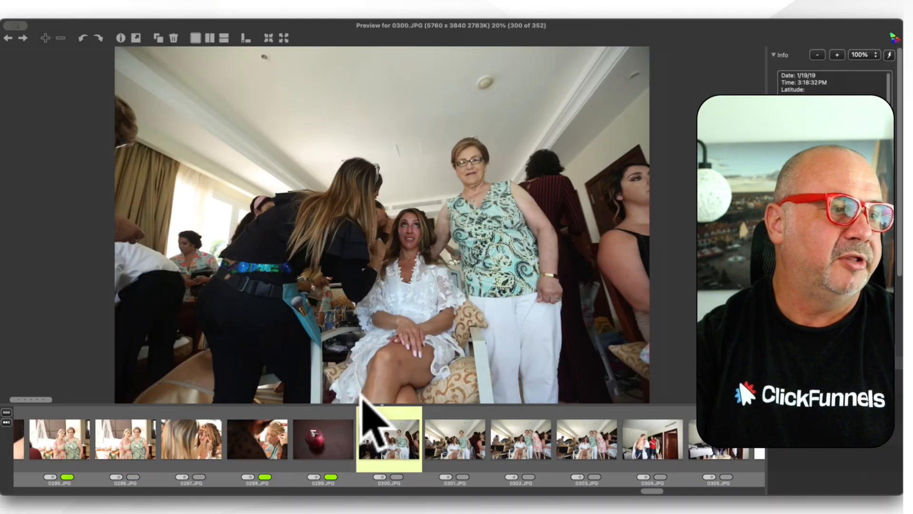
Compare the seated bride group shots 0301.JPG to 0303.JPG and mark 0301.JPG and 0303.JPG with the light green color label
key(Right)
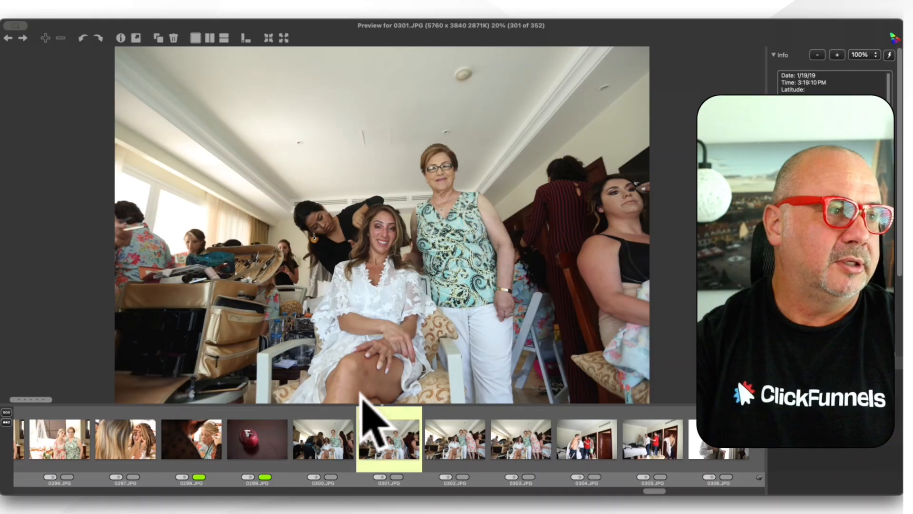
key(t)
key(Right)
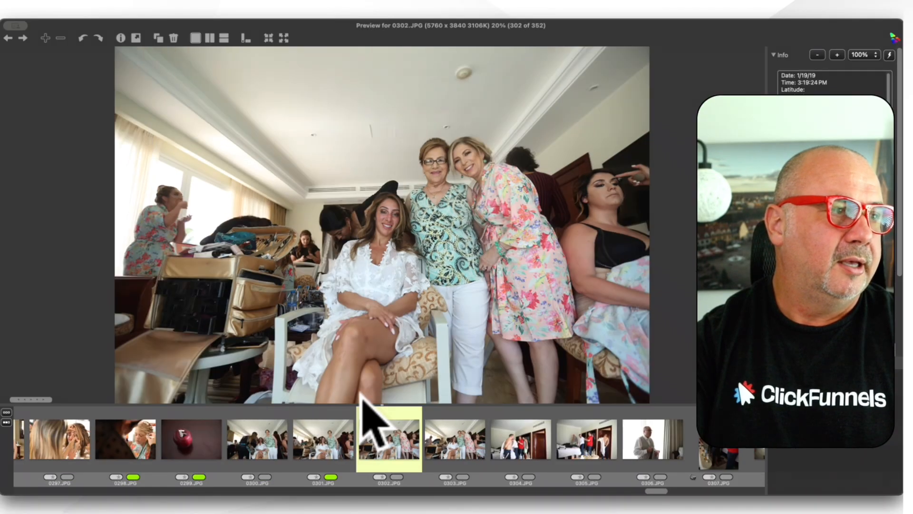
key(Right)
key(t)
key(Right)
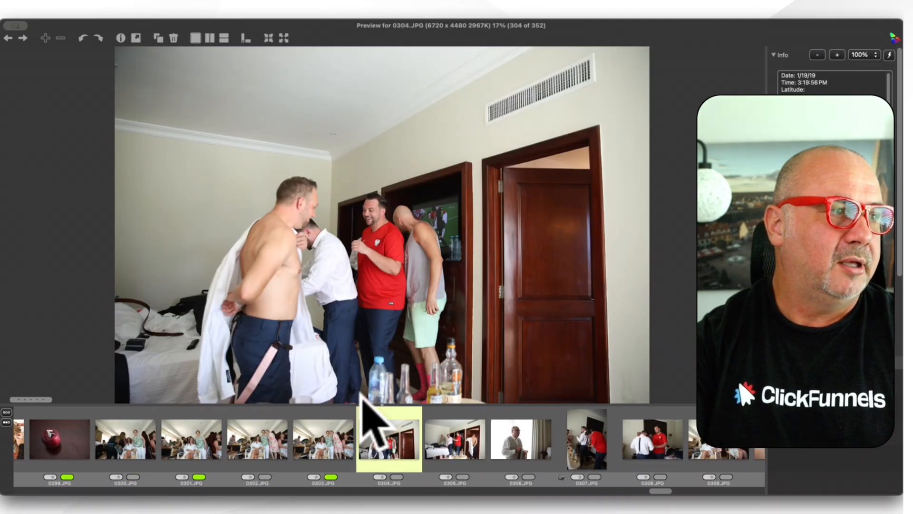
Review the photos from 0304.JPG to 0310.JPG and mark the groomsmen shot 0308.JPG with the light green color label
key(Right)
key(Right)
key(Right)
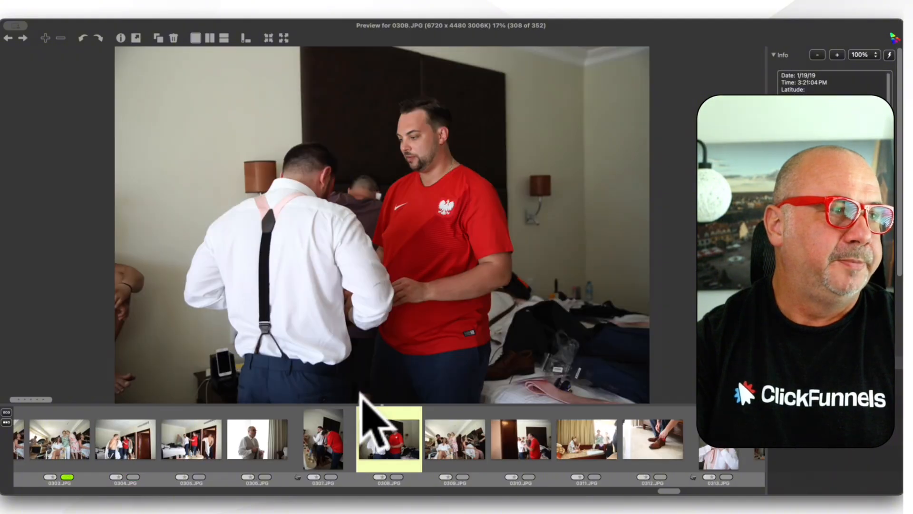
key(Right)
key(Right)
key(Right)
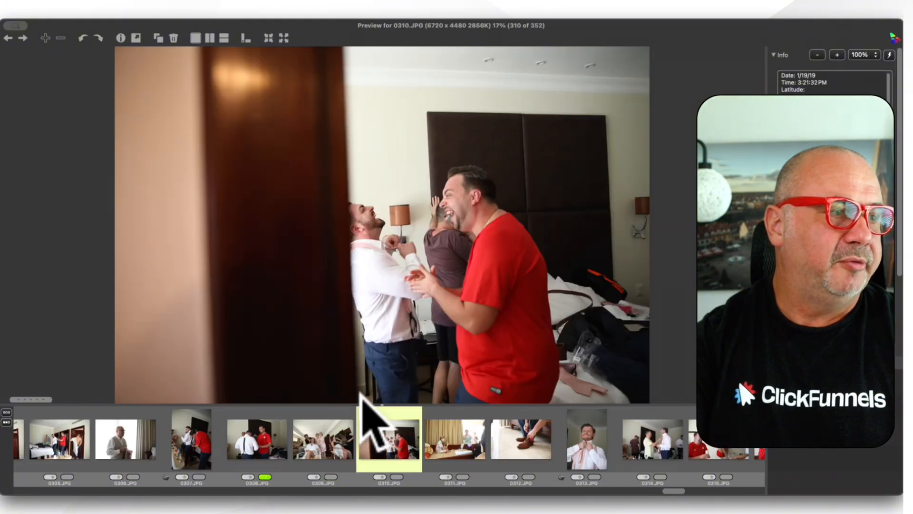
key(Left)
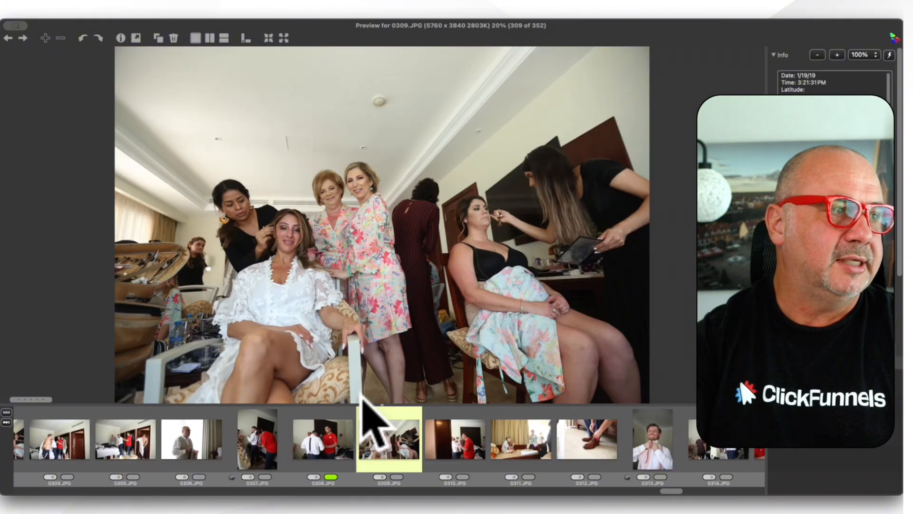
Review 0310.JPG to 0315.JPG and mark the brown shoes shot 0312.JPG and the tie portrait 0313.JPG with the light green color label
key(Right)
key(Right)
key(Right)
key(Right)
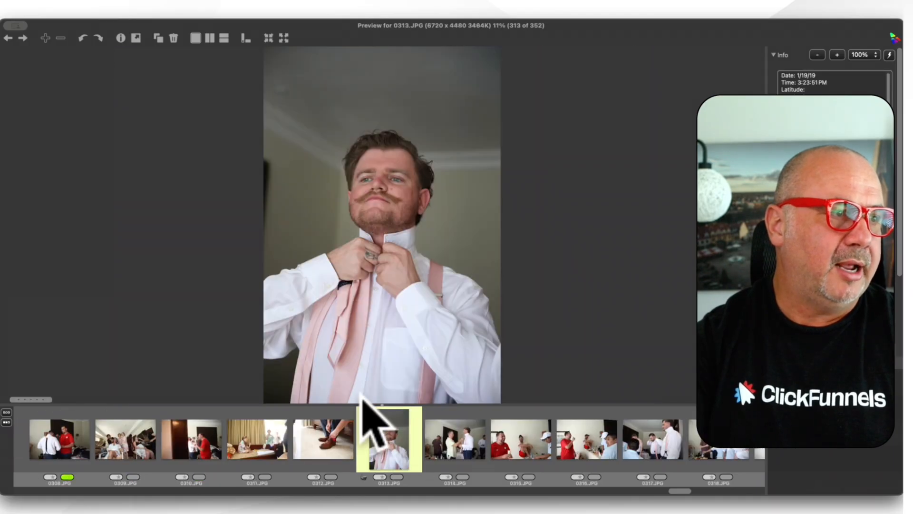
key(Left)
key(t)
key(Right)
key(t)
key(Right)
key(Right)
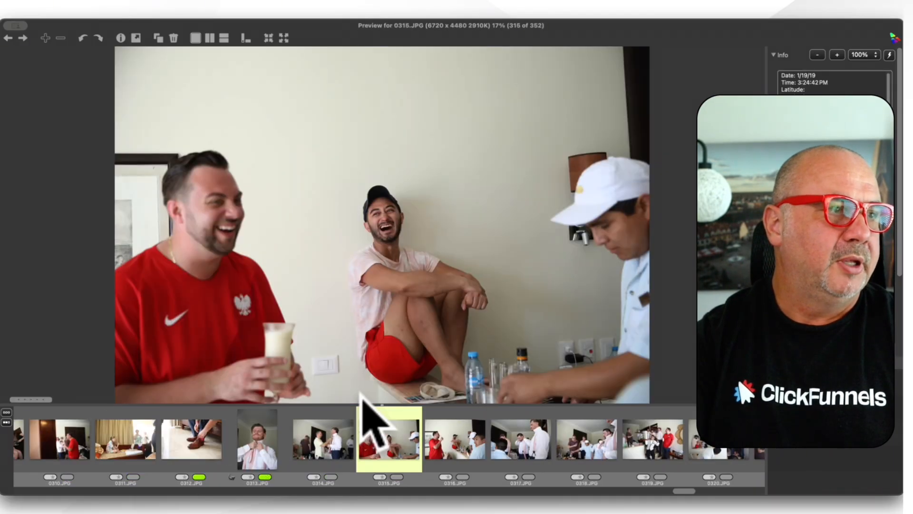
Mark the groomsmen shot 0314.JPG with the light green color label and review the photos up to 0317.JPG
key(Left)
key(t)
key(Right)
key(Right)
key(Right)
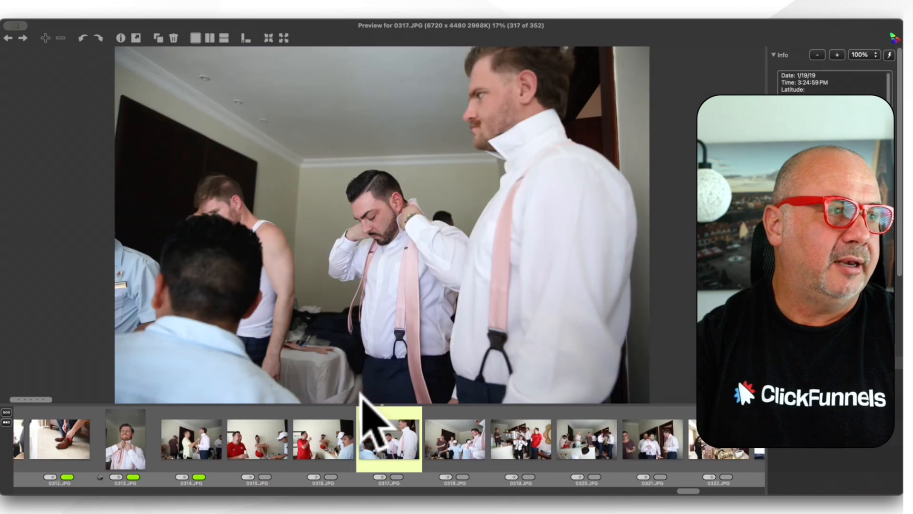
Review the photos from 0318.JPG to 0322.JPG and mark the groomsmen shots 0319.JPG and 0321.JPG with the light green color label
key(Right)
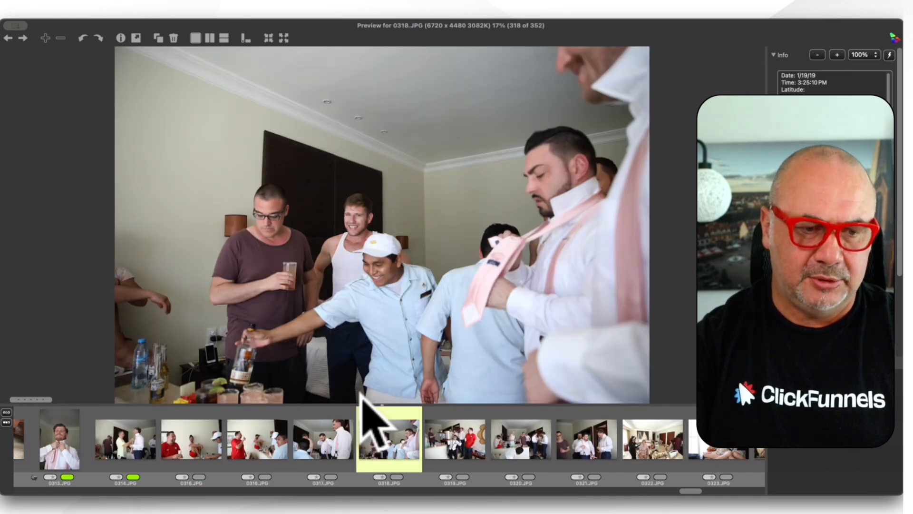
key(Right)
key(Right)
key(Right)
key(Right)
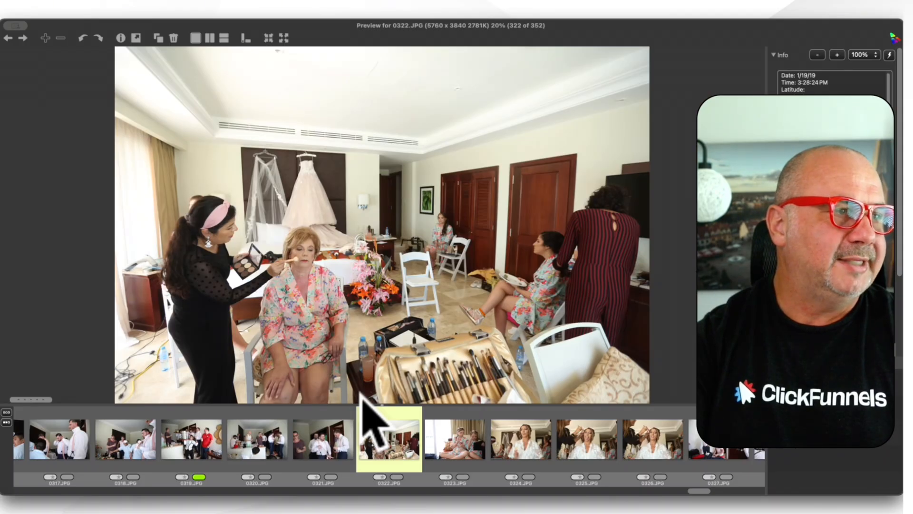
key(Left)
key(t)
Review 0322.JPG to 0325.JPG and mark the bride sticking out her tongue, 0325.JPG, with the light green color label
key(Right)
key(Right)
key(Right)
key(Right)
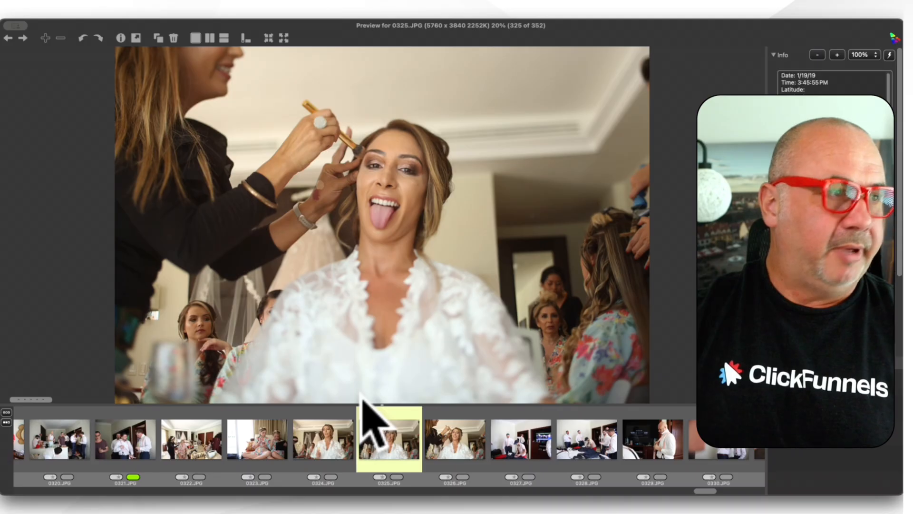
key(t)
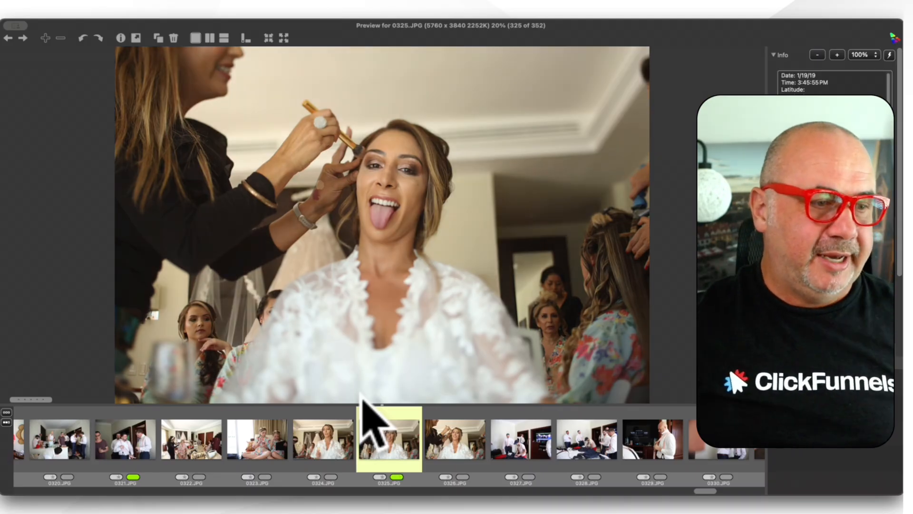
Close the preview and look over the thumbnails down to 0352.JPG and back up to the labeled photos
key(Escape)
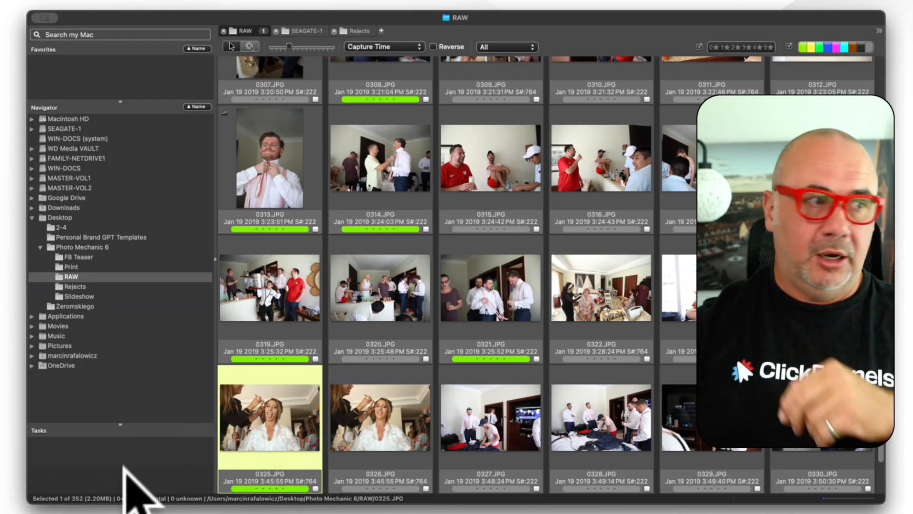
double_click(275, 379)
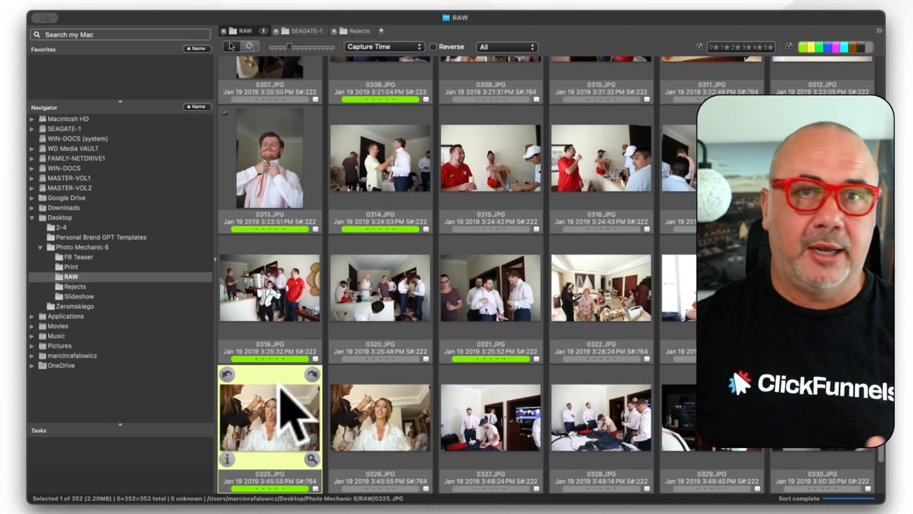
double_click(288, 399)
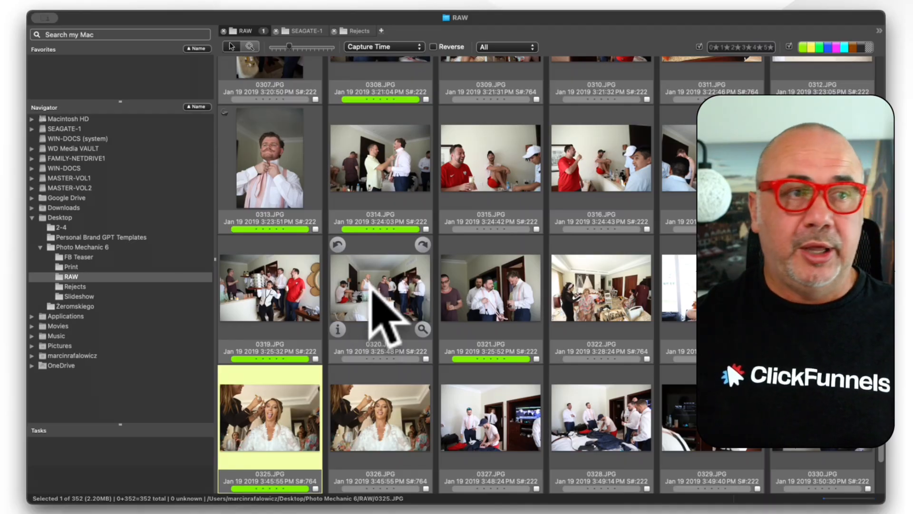
scroll(372, 284, down, 5)
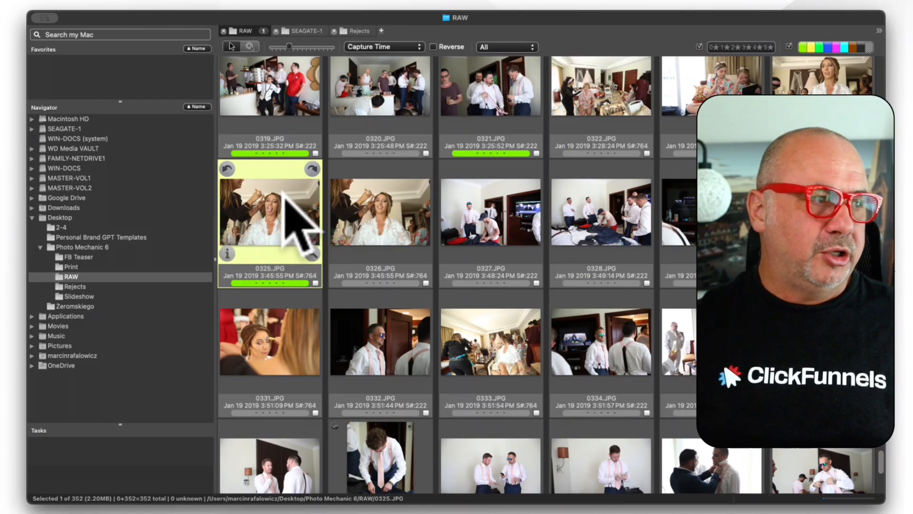
scroll(284, 193, down, 5)
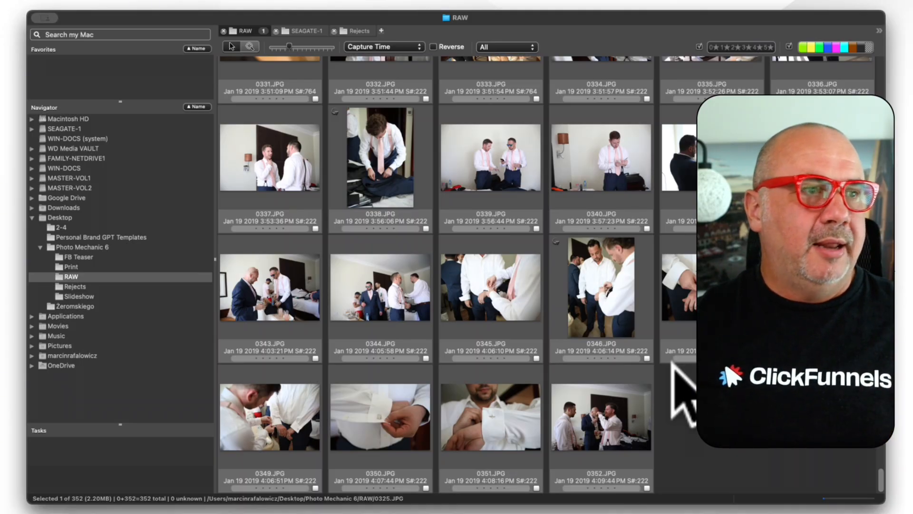
scroll(672, 363, up, 15)
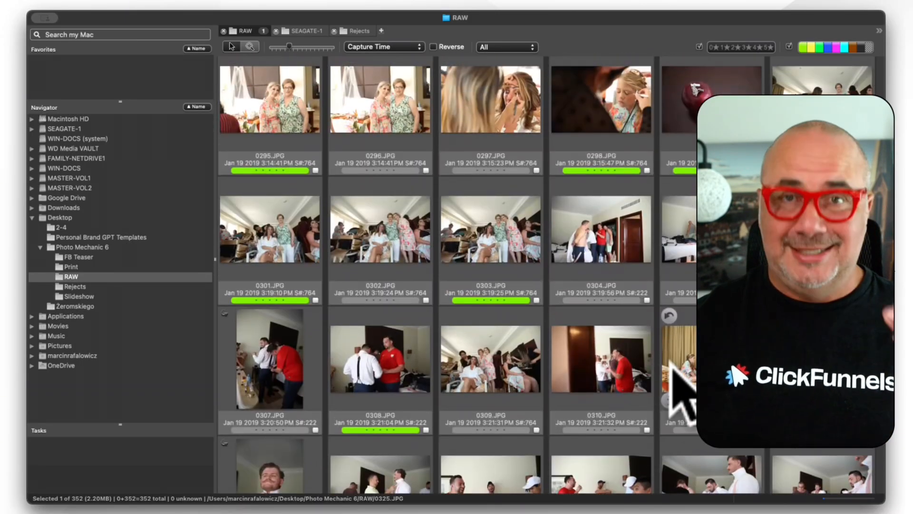
click(2, 311)
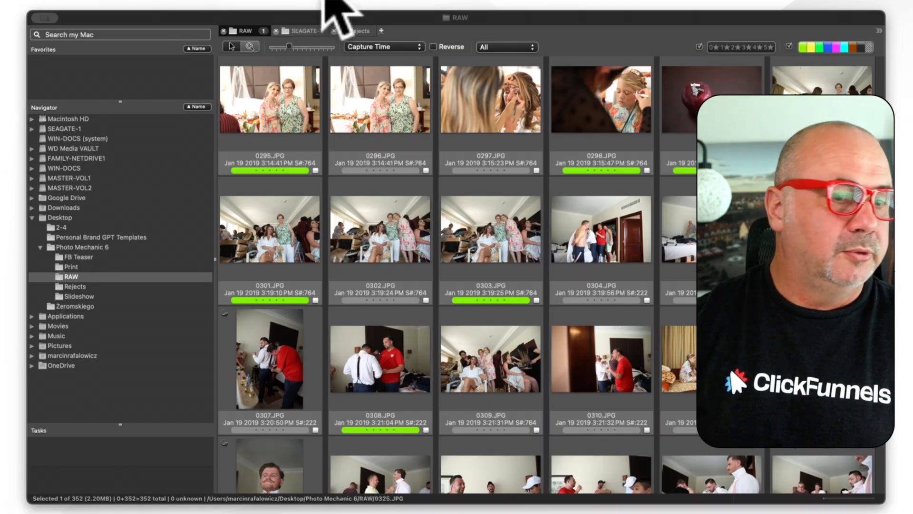
click(329, 11)
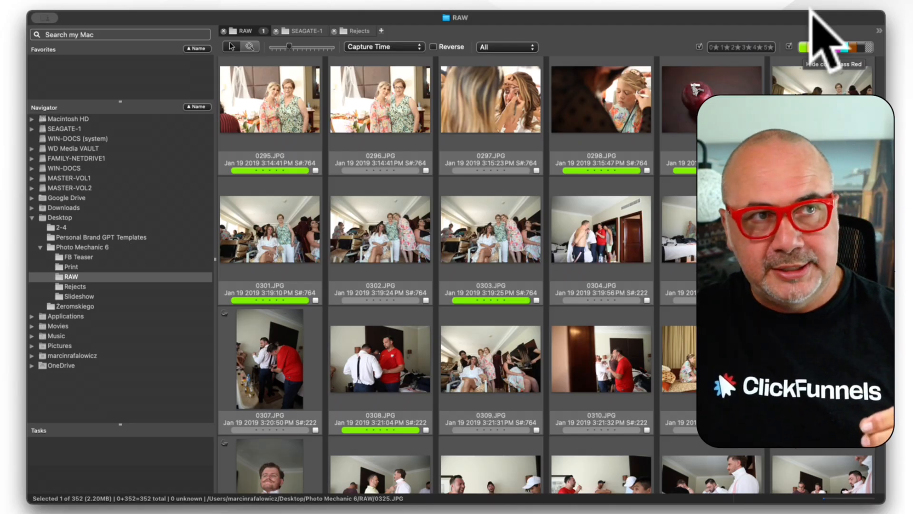
Hide the photos with the light green color label so only the unlabeled photos of the RAW folder are listed
click(805, 47)
click(805, 47)
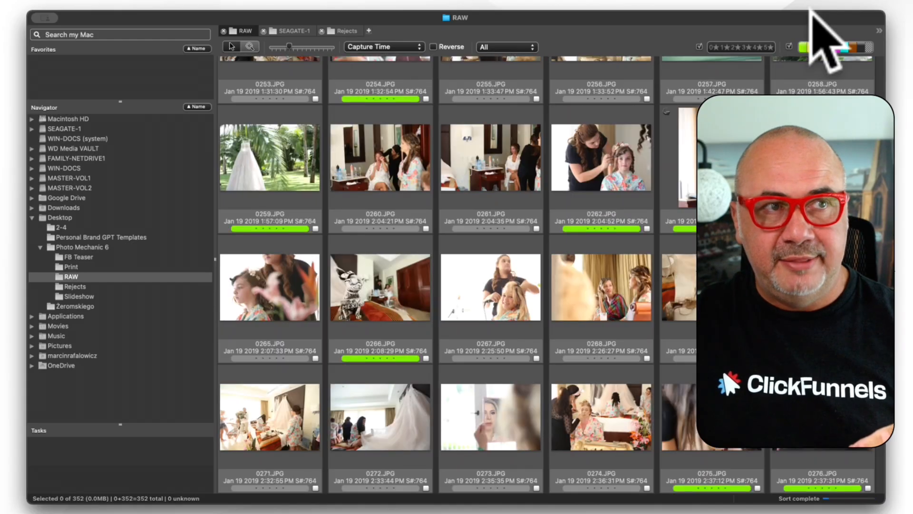
click(804, 47)
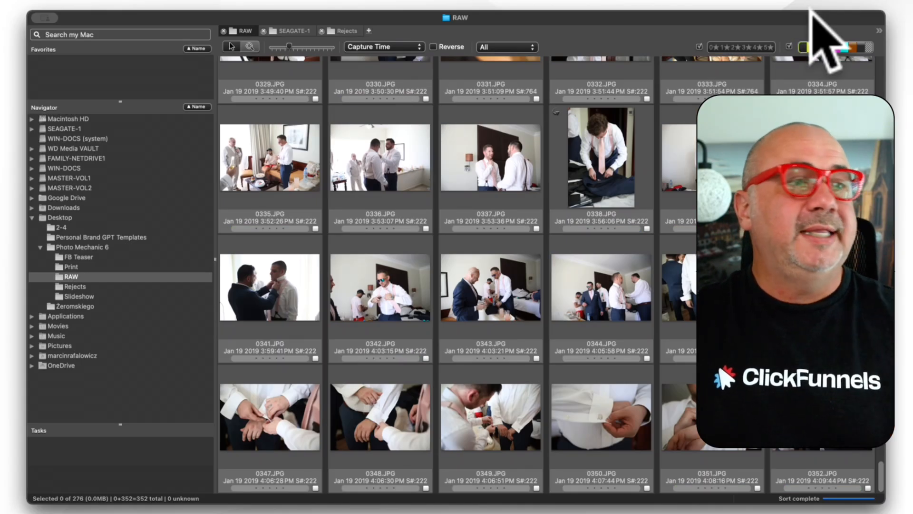
scroll(647, 228, up, 20)
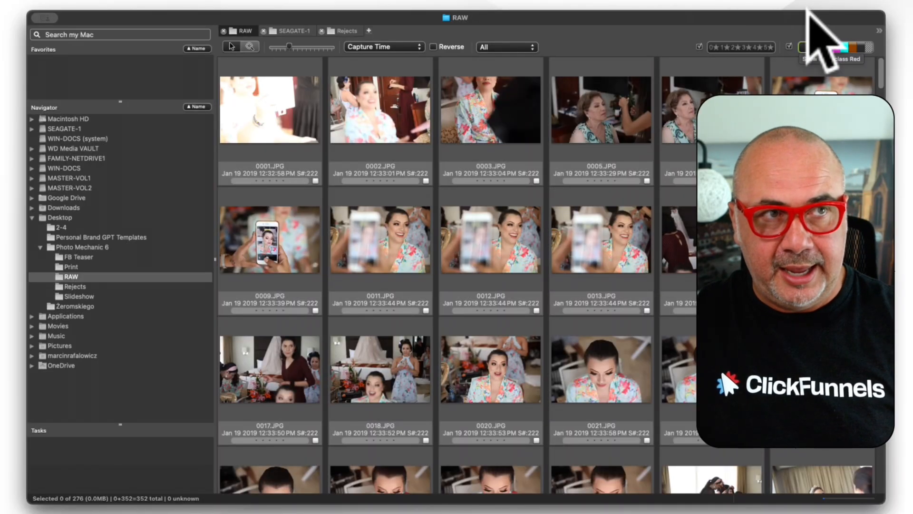
click(803, 46)
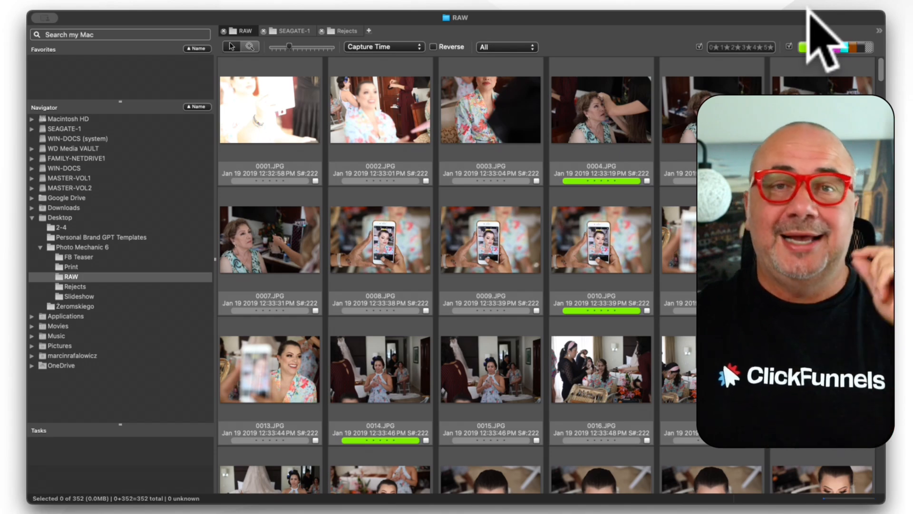
click(803, 46)
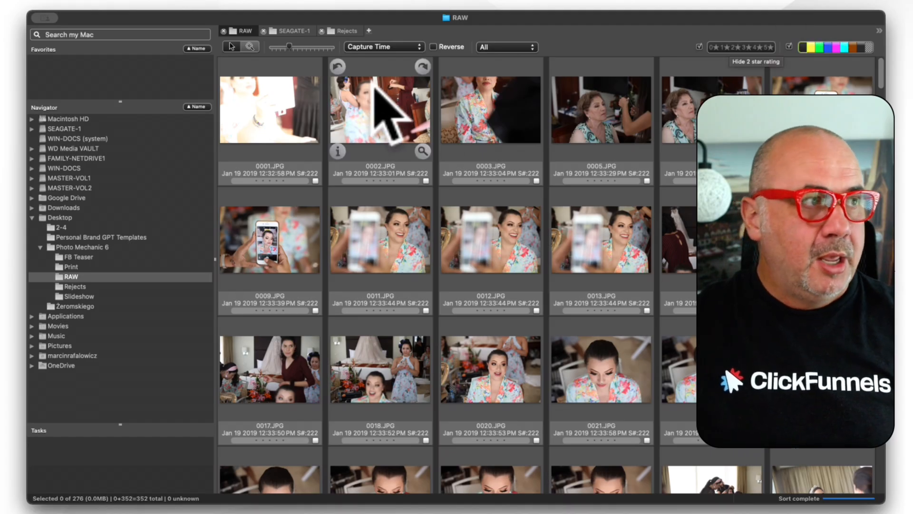
Select all unlabeled photos and move them from the RAW folder into the Rejects folder
key(super+a)
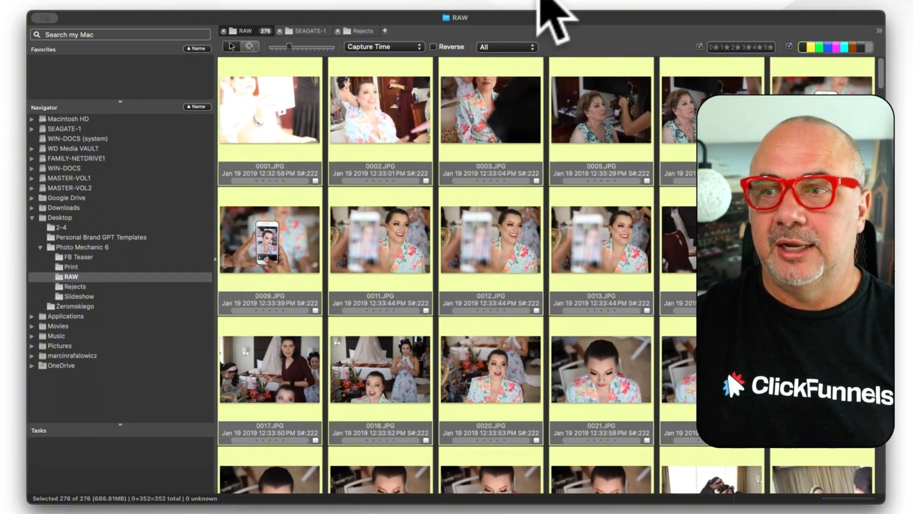
click(277, 152)
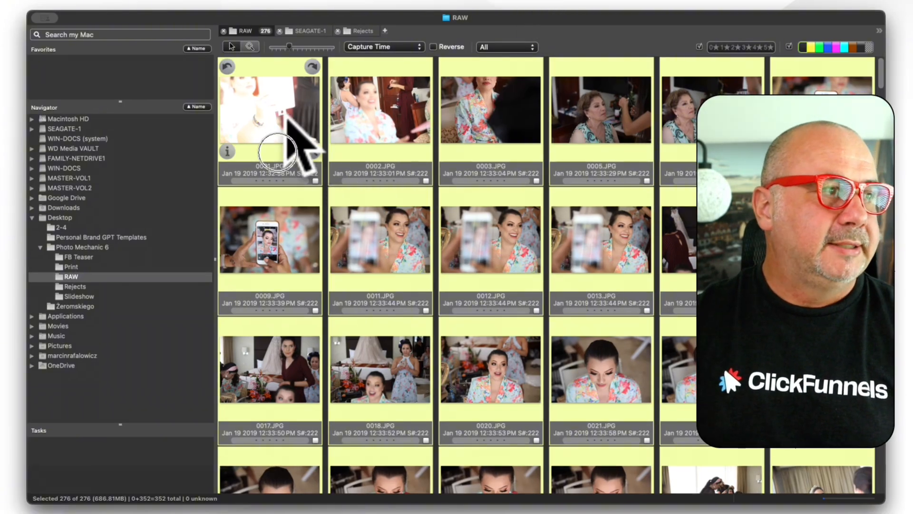
key(super+a)
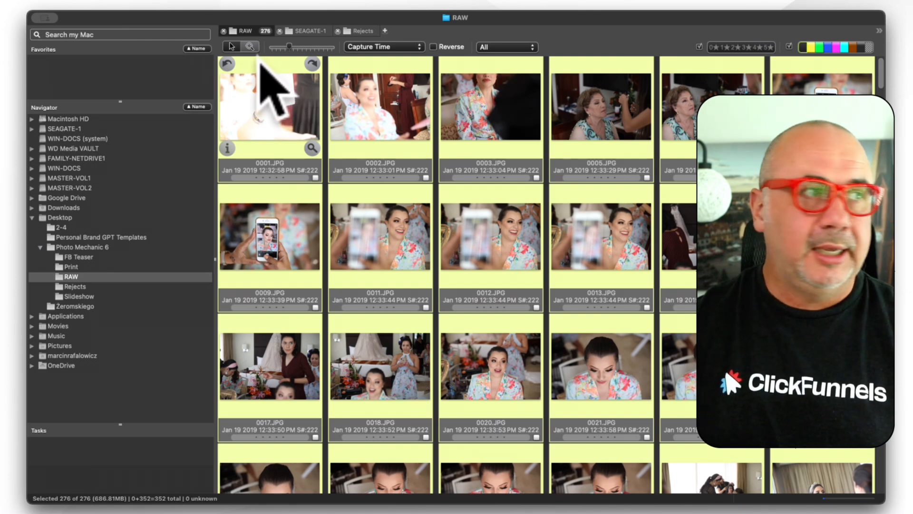
right_click(253, 94)
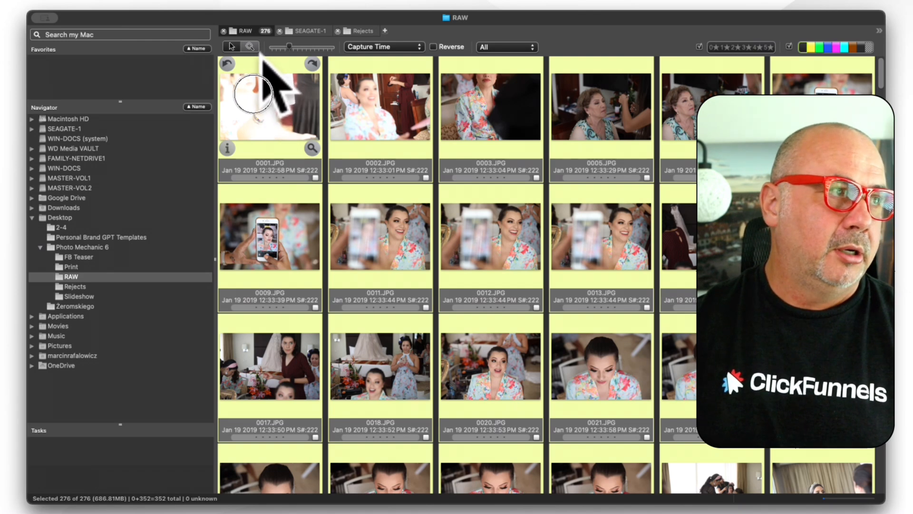
right_click(251, 98)
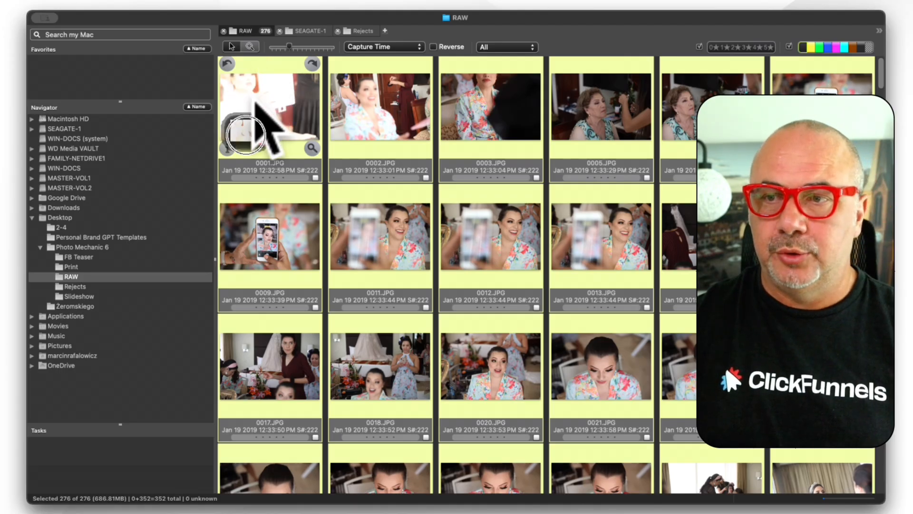
drag(255, 99, 108, 327)
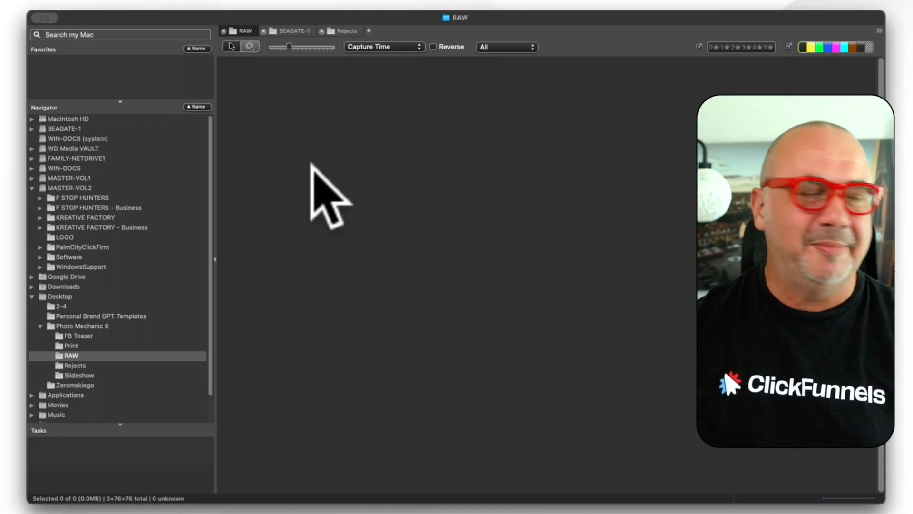
Open the Rejects folder and check the photos moved into it
click(76, 365)
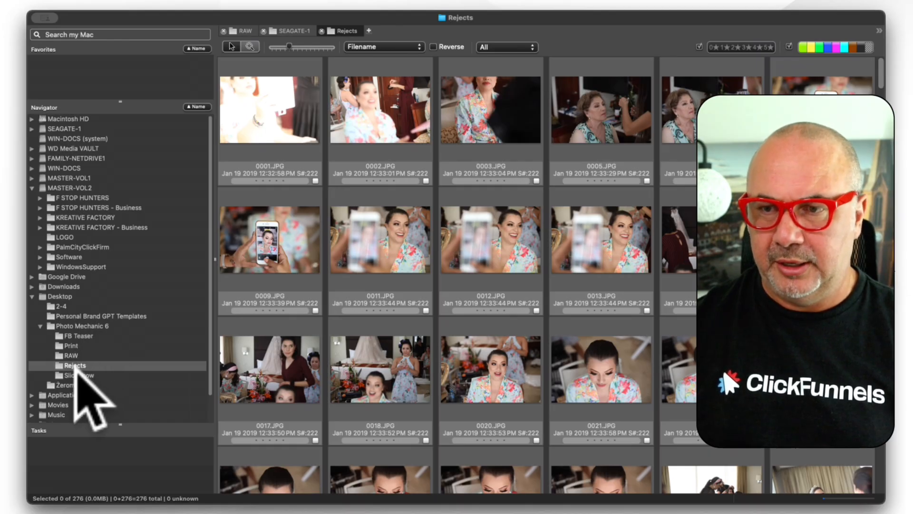
click(71, 404)
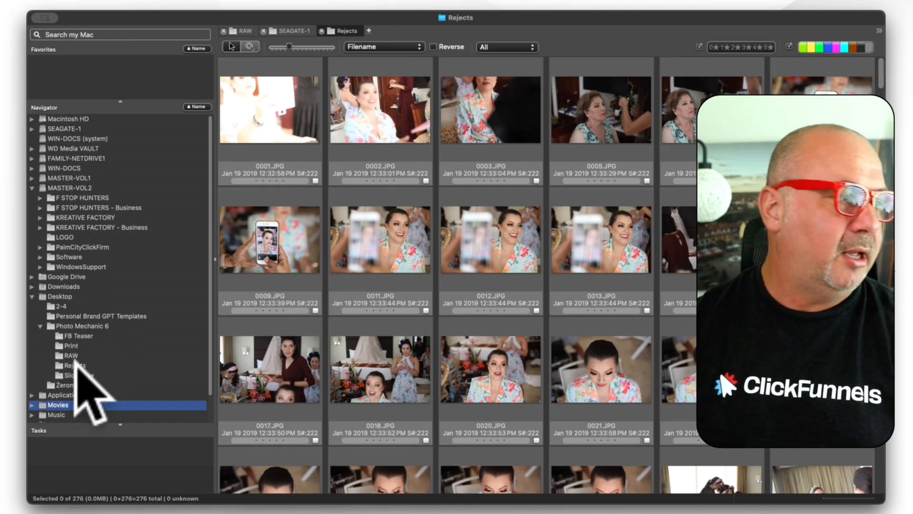
click(74, 365)
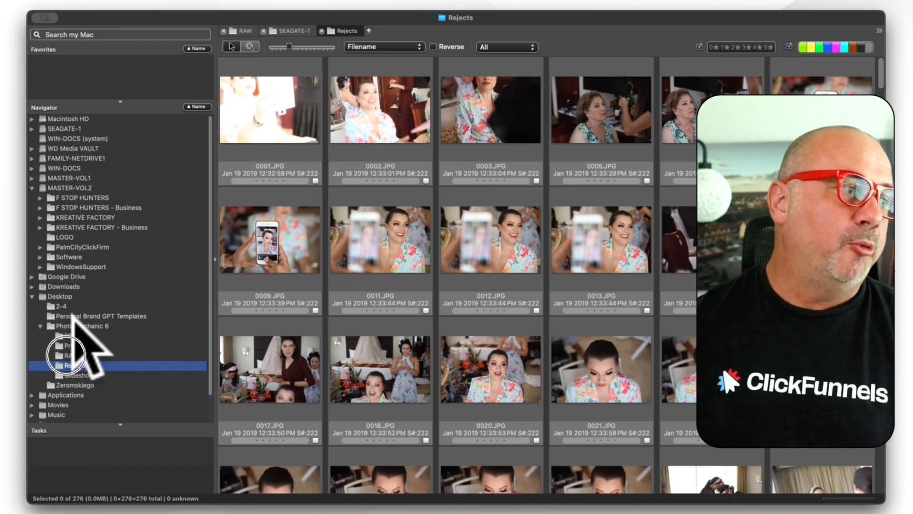
Return to the RAW folder, show the light green labeled photos again and select them all
click(70, 356)
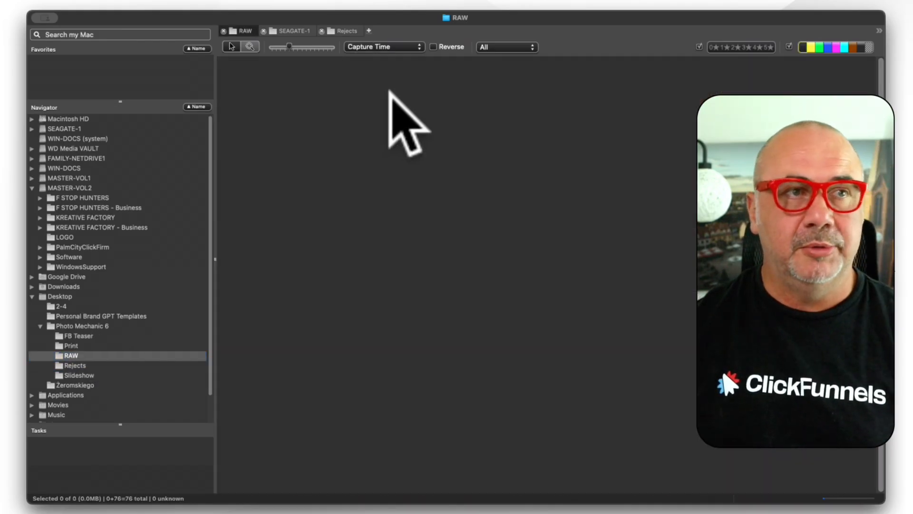
click(803, 47)
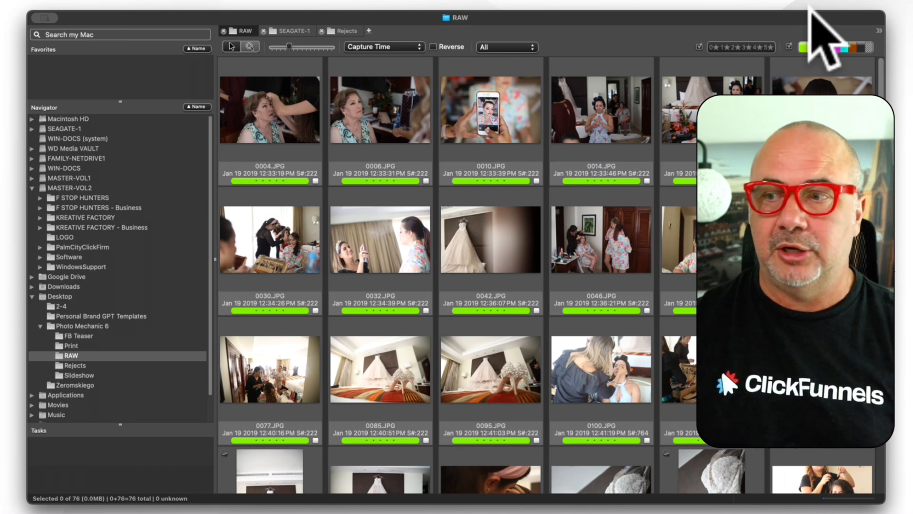
mouse_move(268, 77)
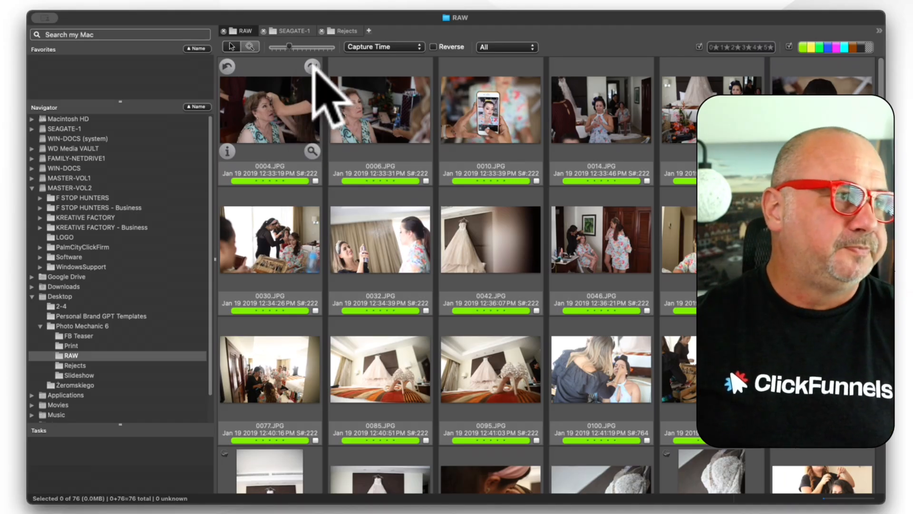
click(277, 69)
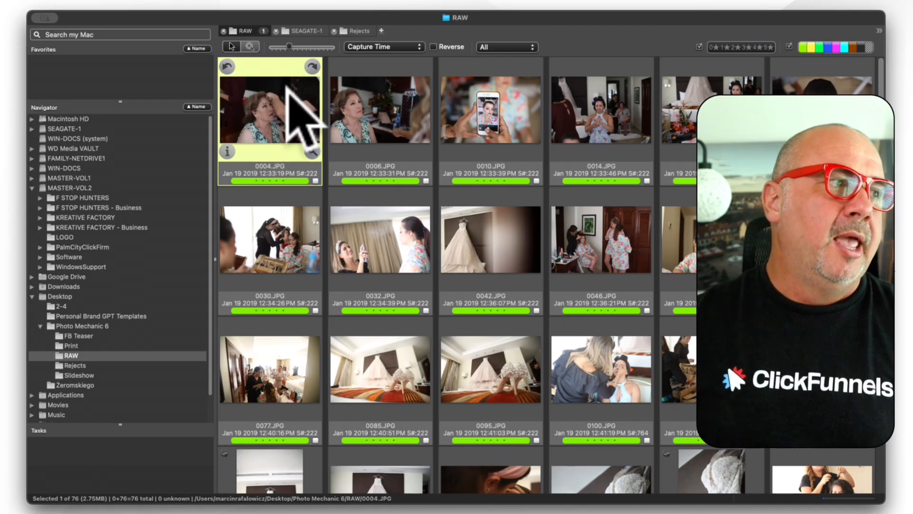
key(super+a)
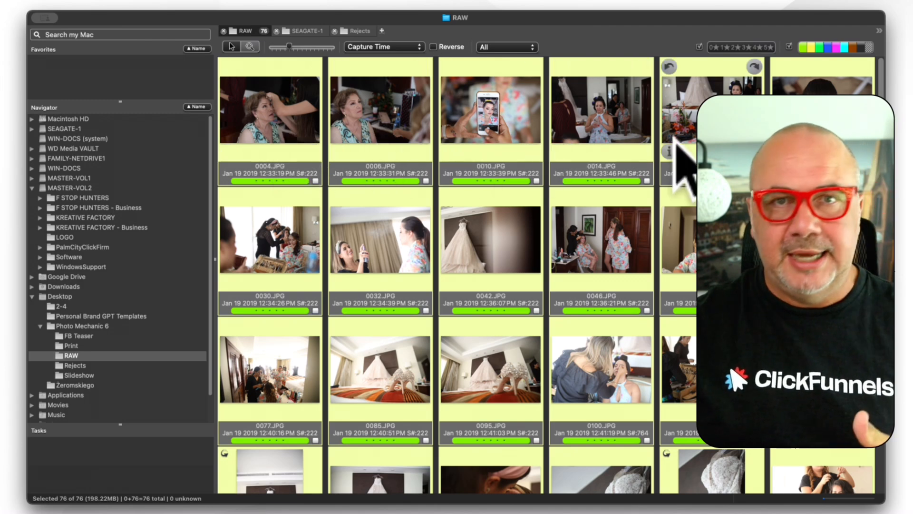
Rename the selected photos with the {seqn} string, setting the sequence variable to start at 0001
right_click(286, 71)
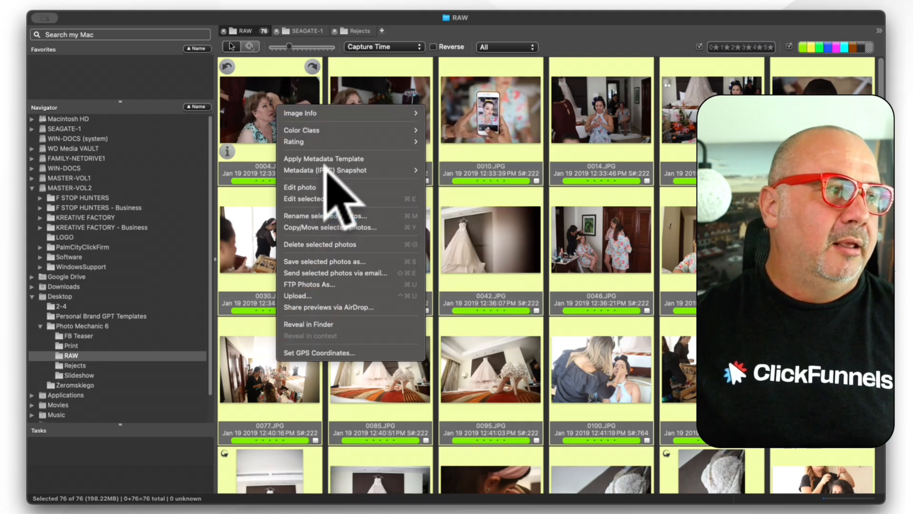
click(362, 216)
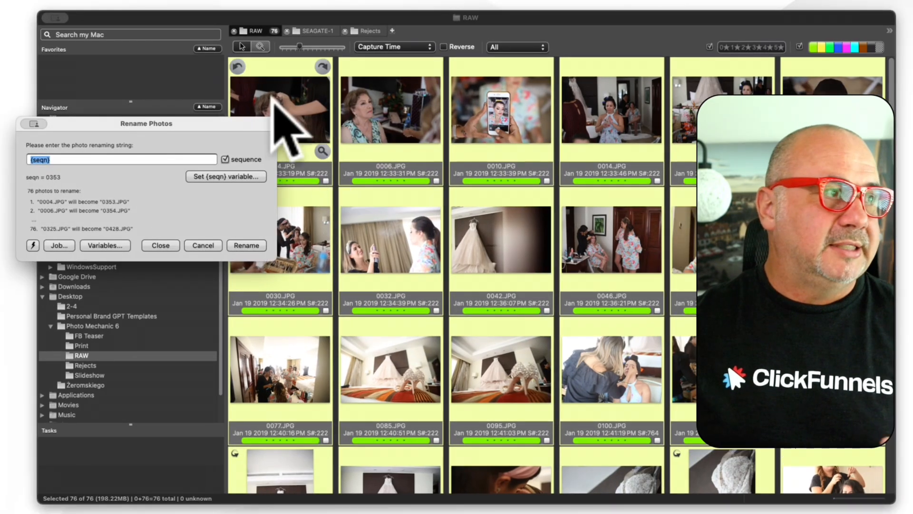
click(78, 157)
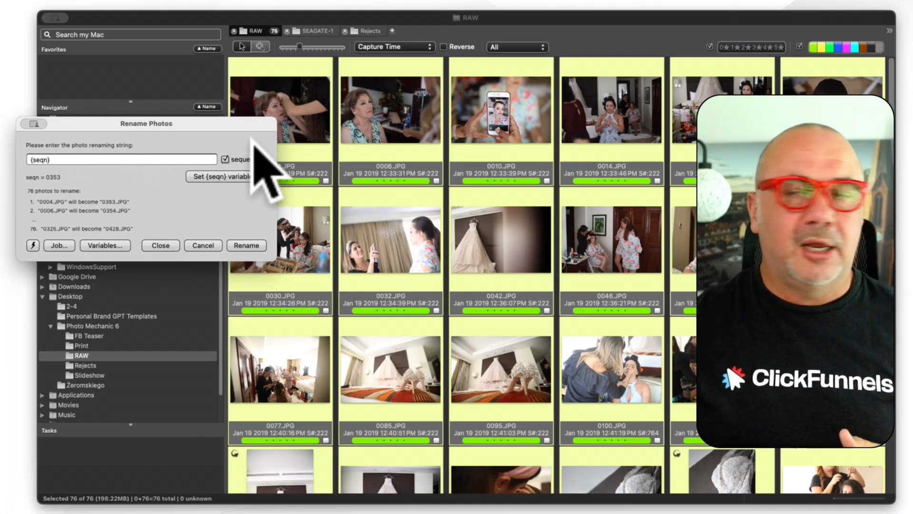
click(231, 178)
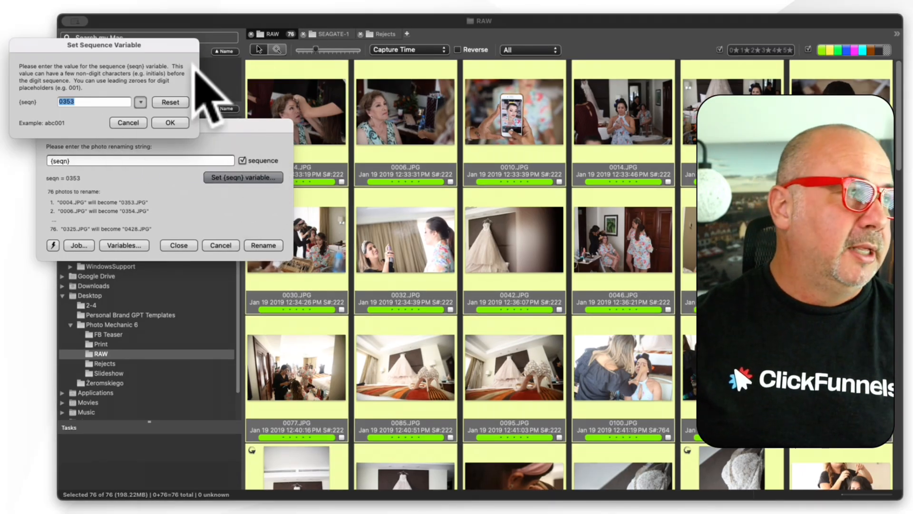
click(88, 101)
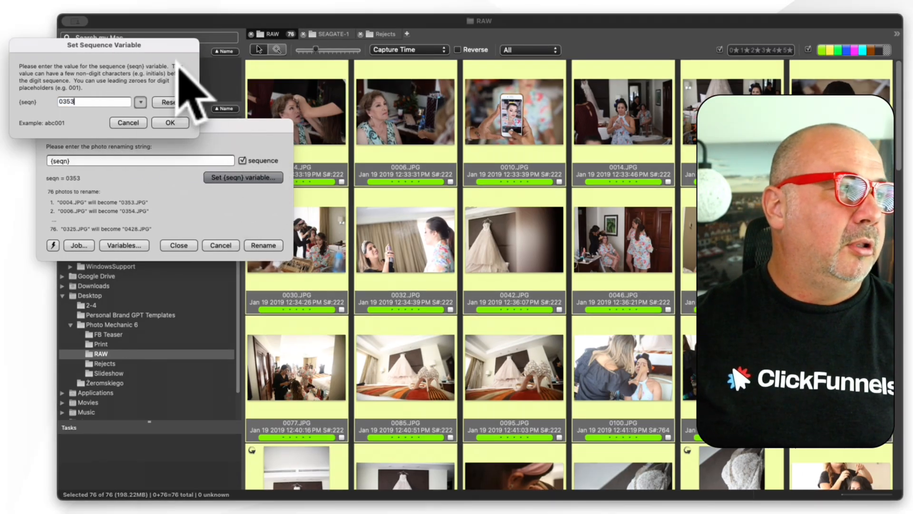
key(BackSpace)
key(BackSpace)
key(BackSpace)
text(001)
key(Return)
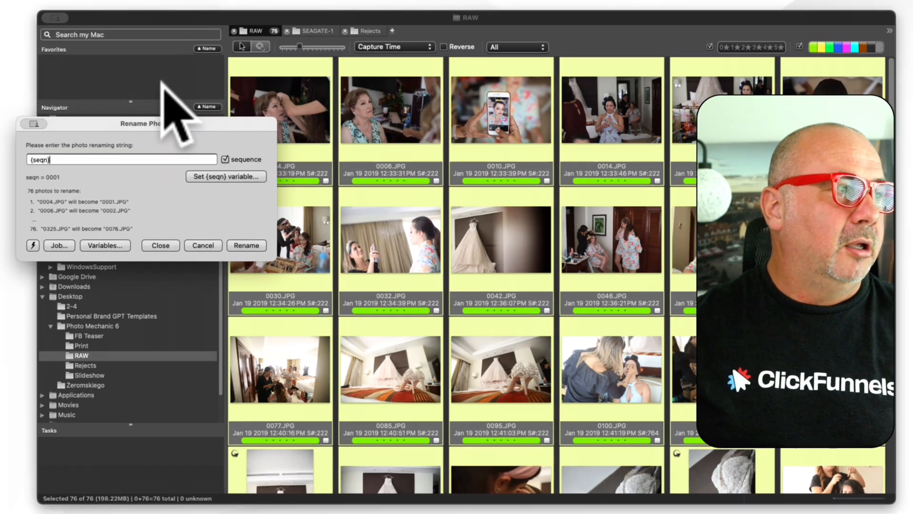
click(259, 244)
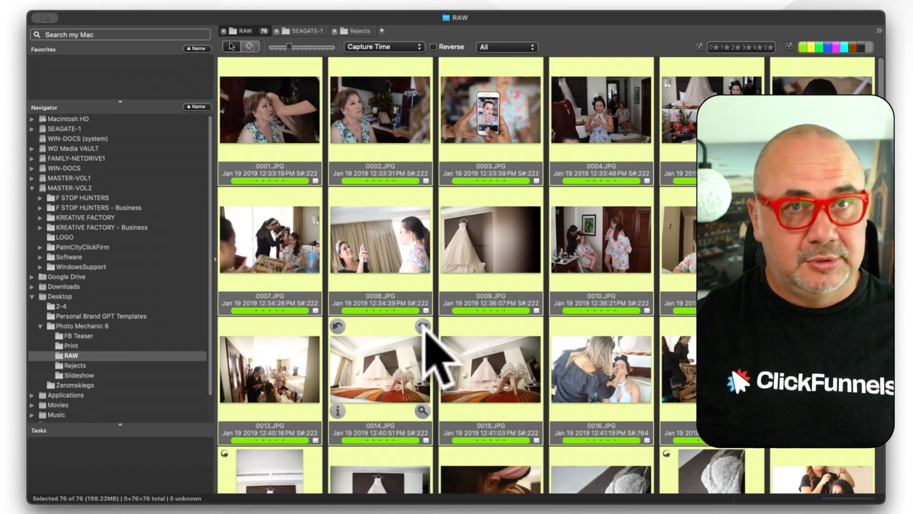
Deselect the photos and look over the renamed thumbnails from 0076.JPG back up to 0001.JPG
scroll(426, 331, down, 15)
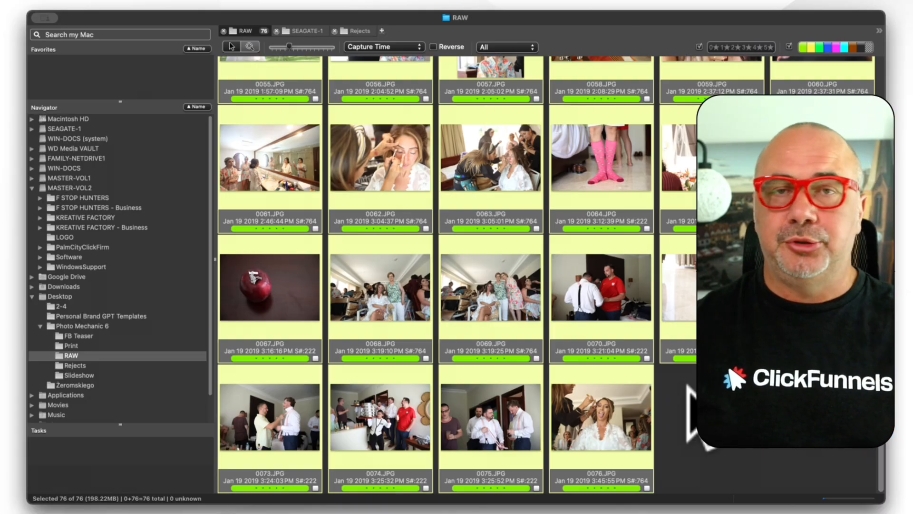
click(712, 447)
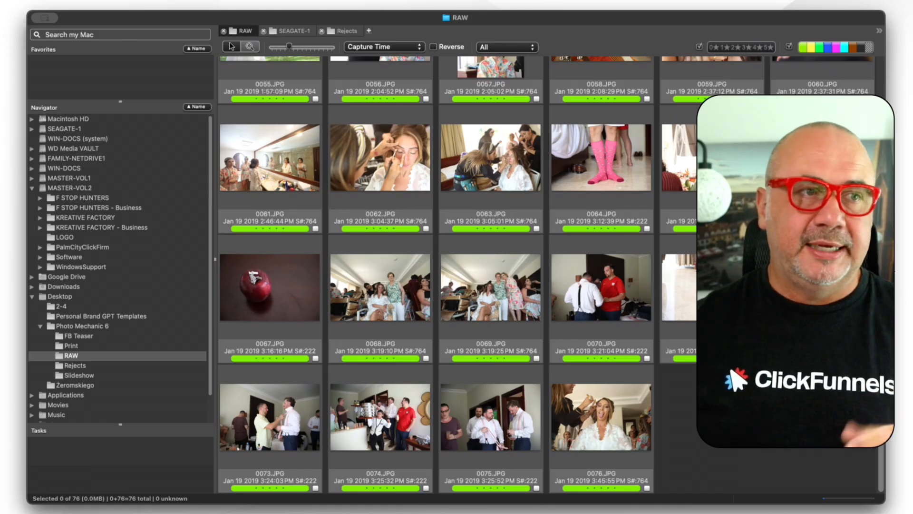
scroll(523, 371, up, 20)
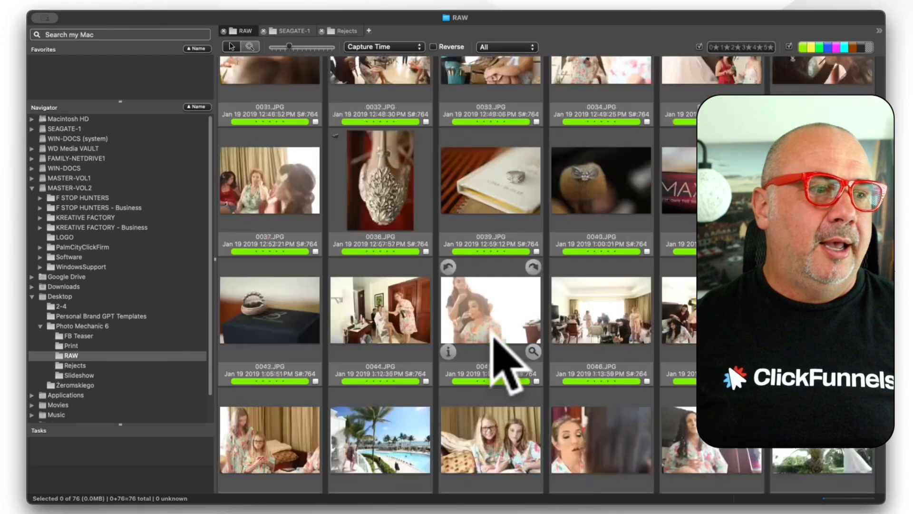
scroll(343, 159, down, 4)
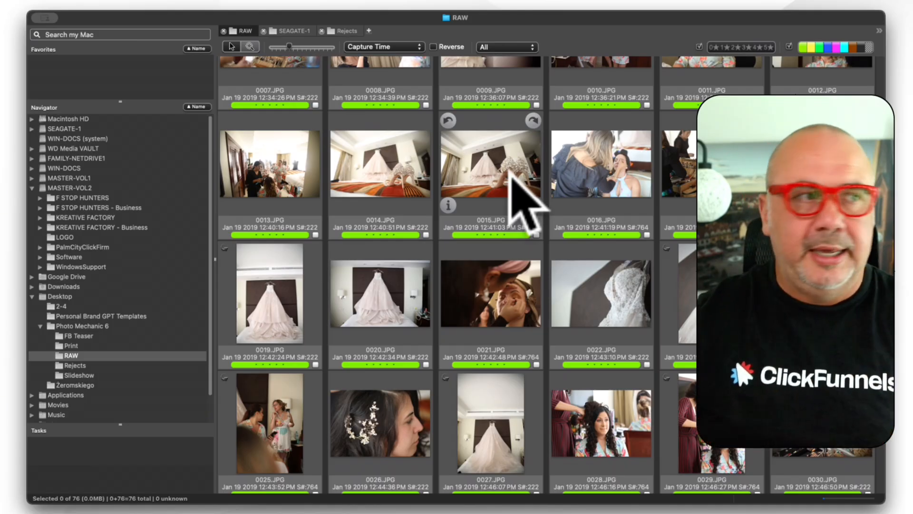
scroll(417, 162, up, 4)
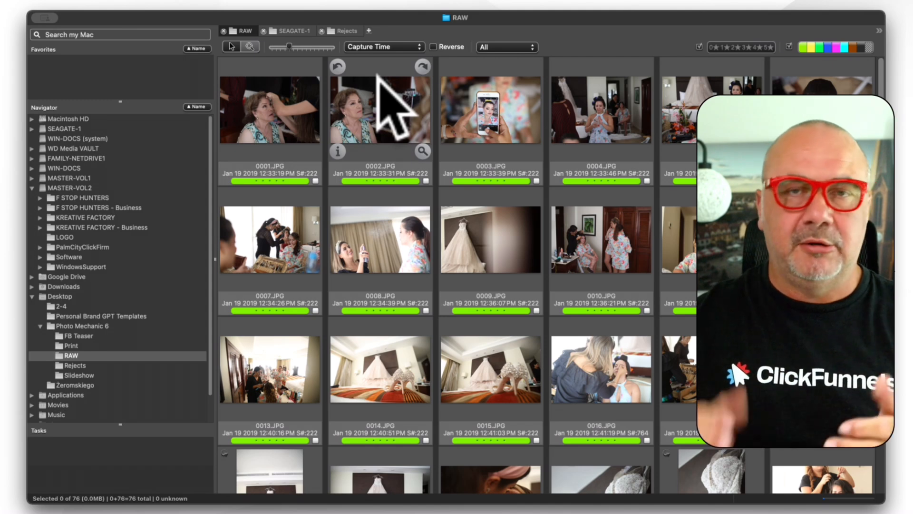
Select 0001.JPG and enlarge the thumbnails to the maximum size
click(291, 78)
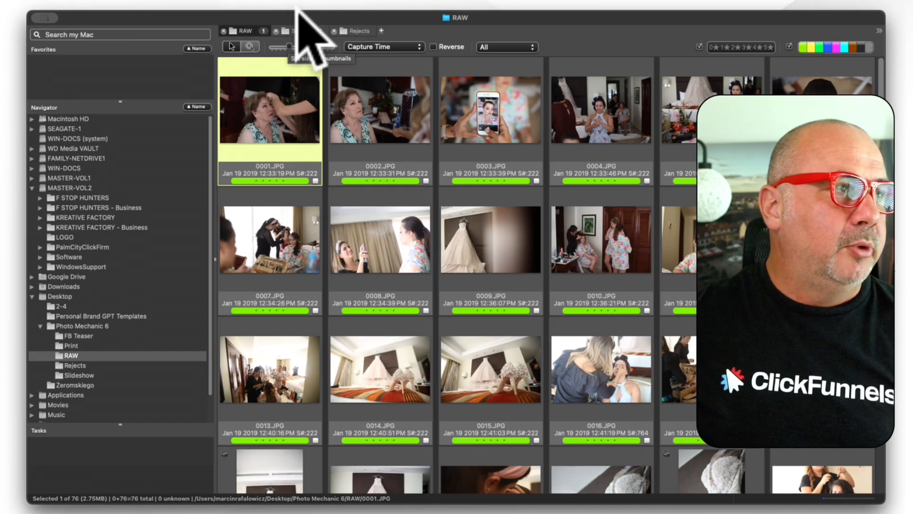
drag(289, 47, 332, 46)
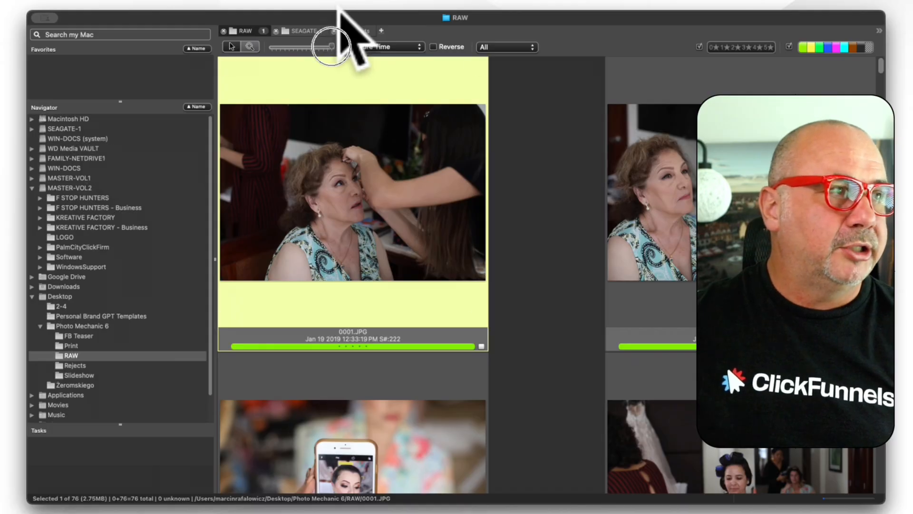
Shrink the thumbnails to three per row and label 0006.JPG with the magenta color class
drag(332, 47, 314, 47)
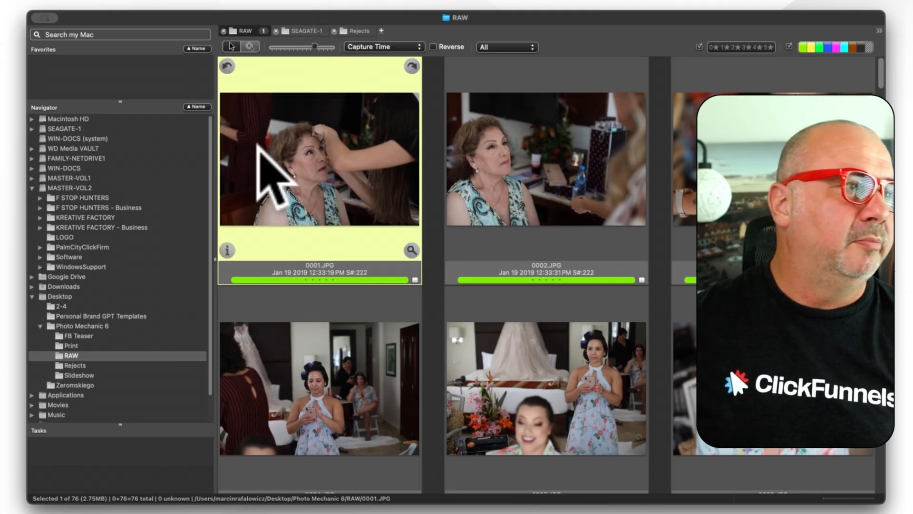
scroll(300, 126, down, 1)
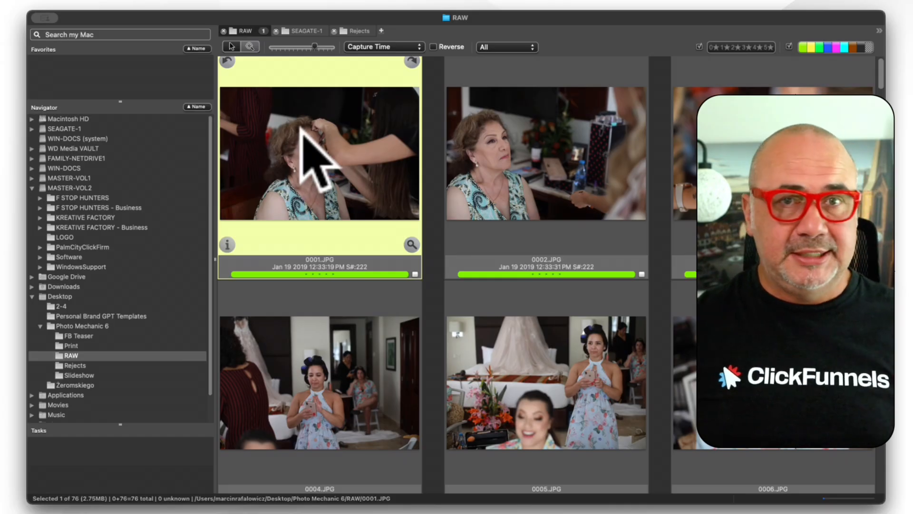
key(Right)
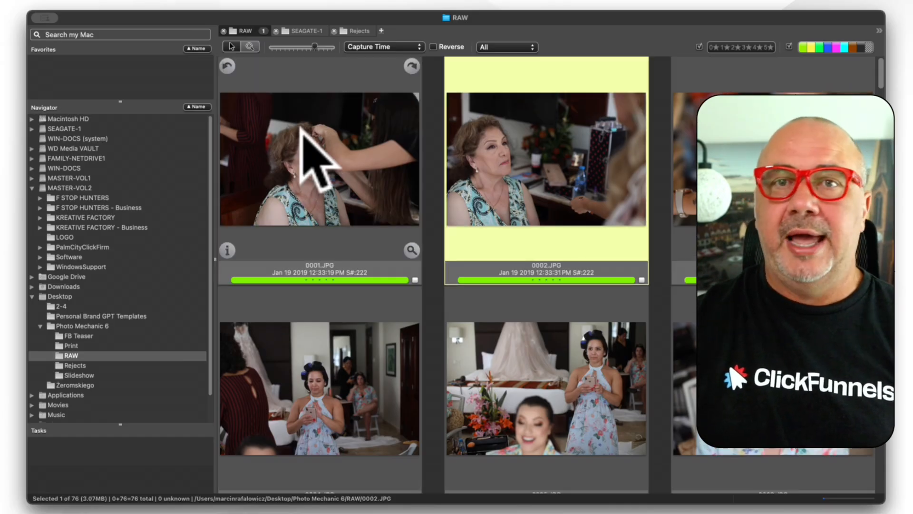
key(Right)
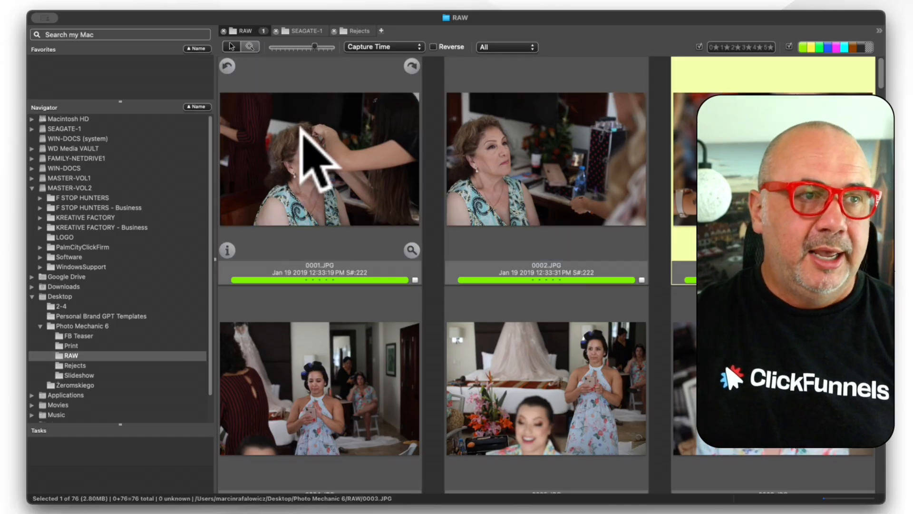
key(Down)
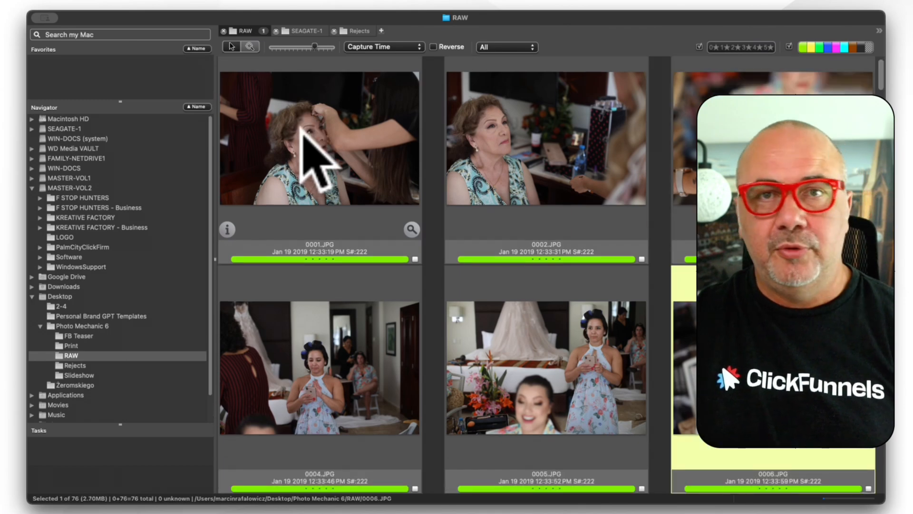
key(5)
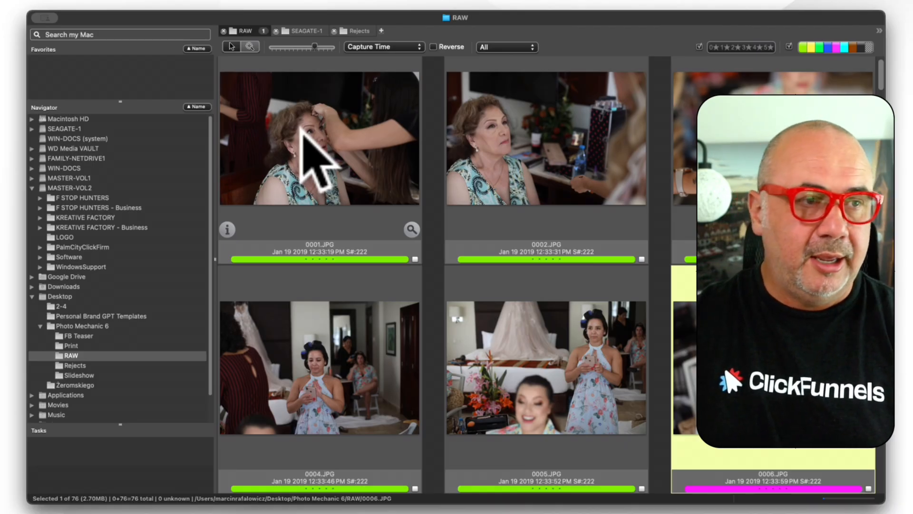
Move on through the photos and label the wedding dress and shoes shot, 0014.JPG, magenta
key(Down)
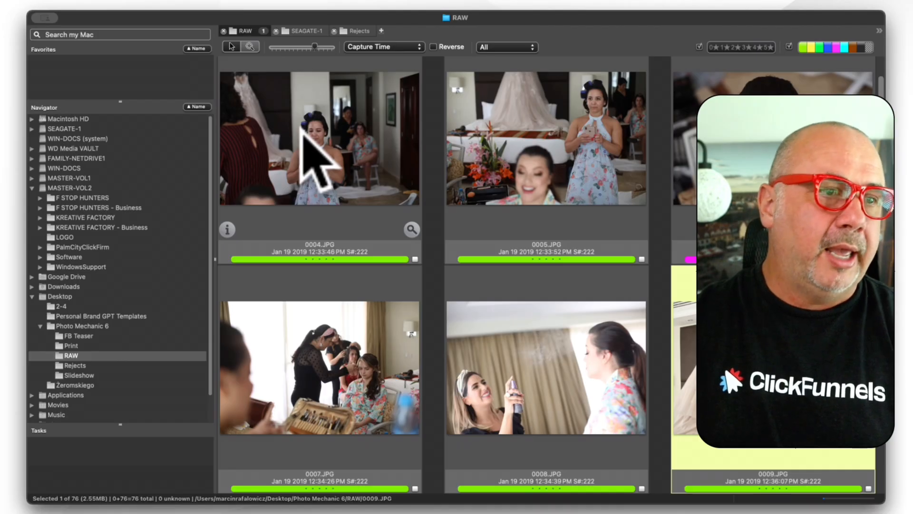
key(Down)
key(Down)
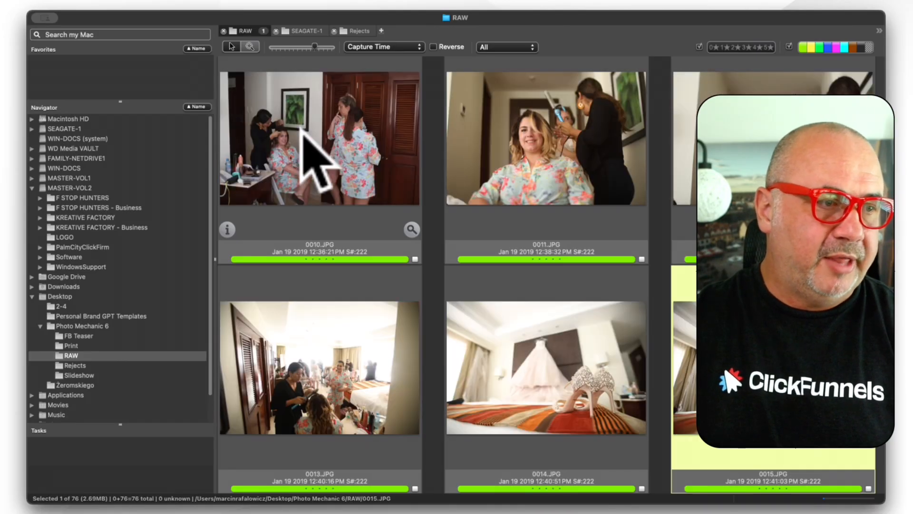
key(Left)
key(Down)
key(Down)
key(Down)
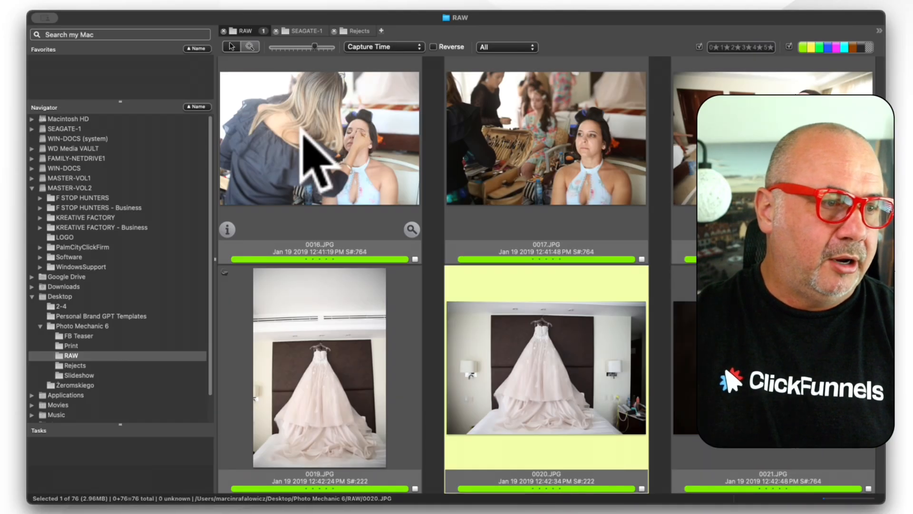
Label the wide room shot 0032.JPG and the ring-on-shoe close-up 0038.JPG magenta
key(Down)
key(Down)
key(Down)
key(Down)
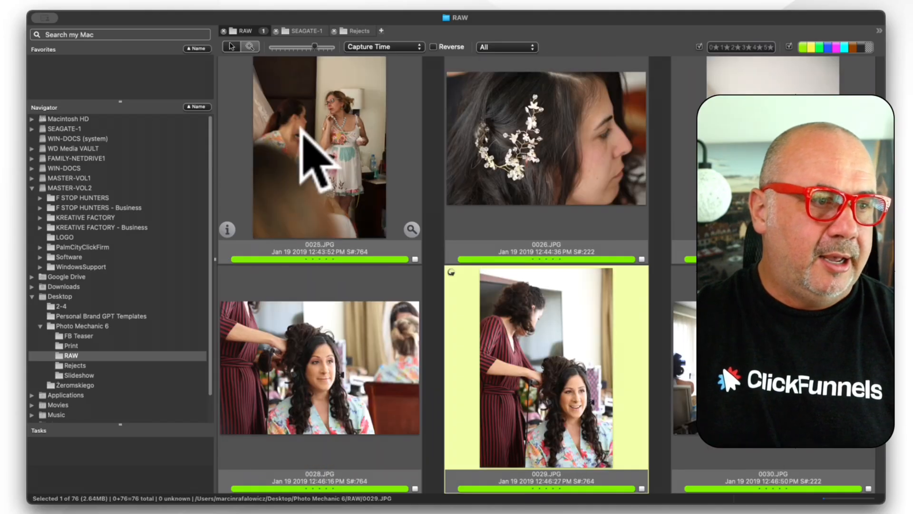
key(Up)
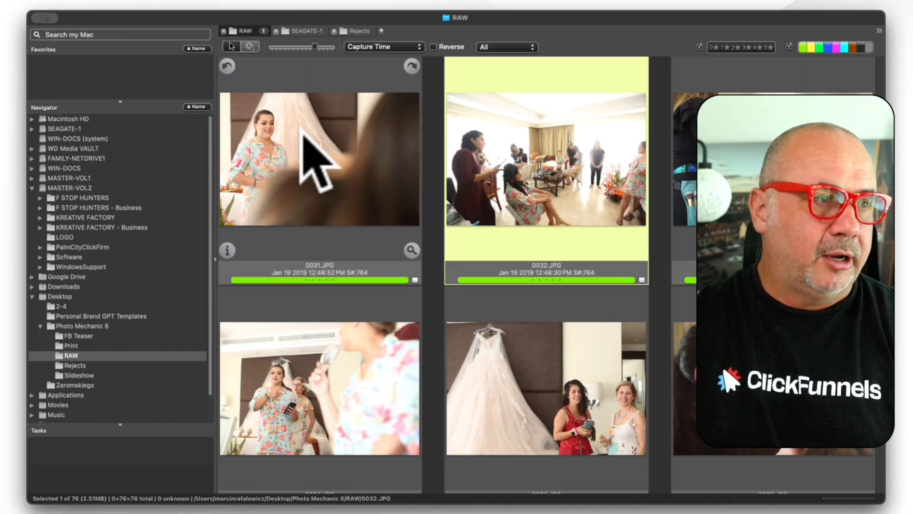
key(Down)
key(Down)
key(Down)
key(Down)
key(Up)
key(Up)
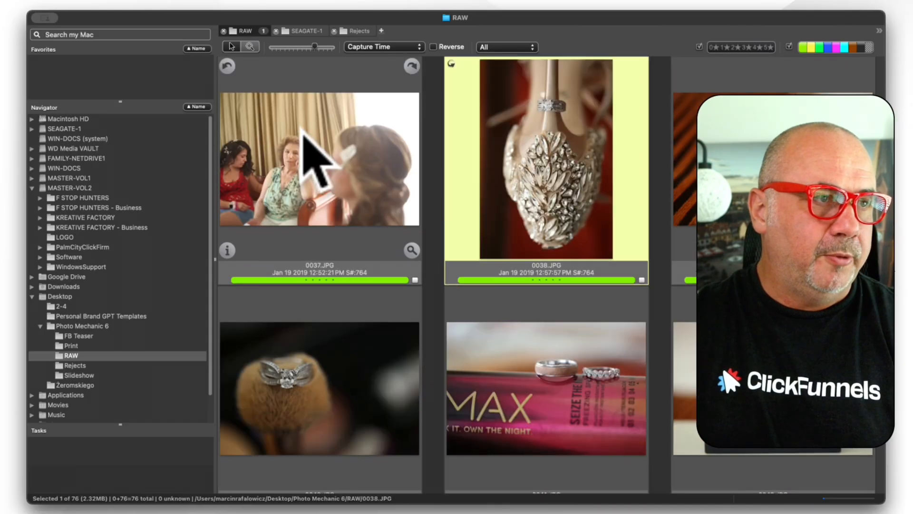
key(5)
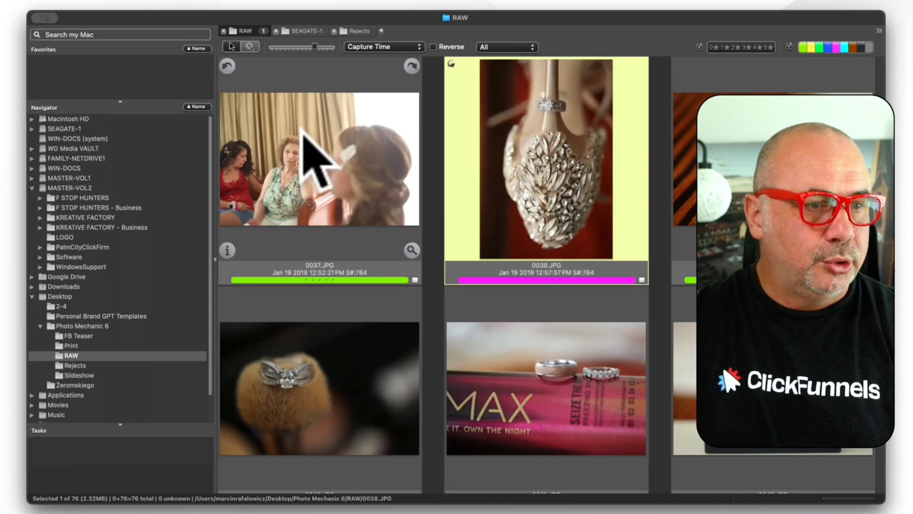
Label the boxed rings photo 0042.JPG and the pool photo 0050.JPG magenta
key(Down)
key(Right)
key(Down)
key(Down)
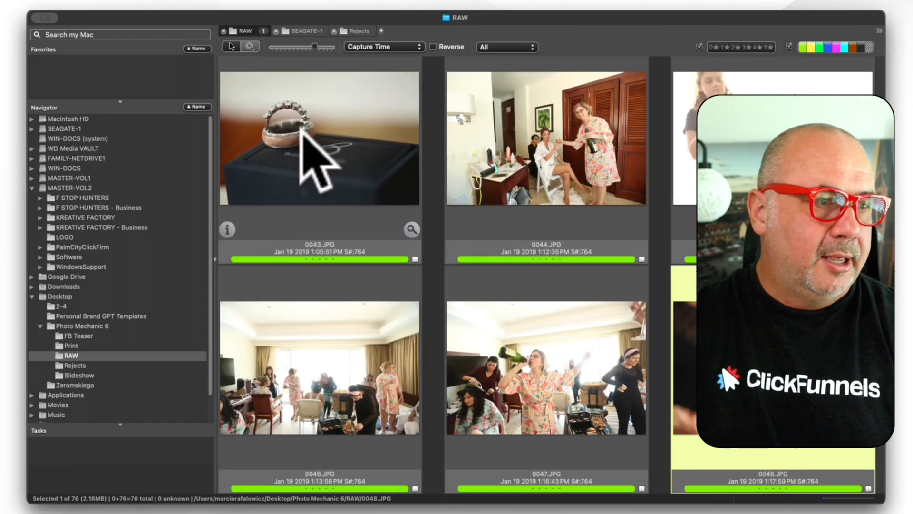
key(Down)
key(Down)
key(Up)
key(Left)
key(5)
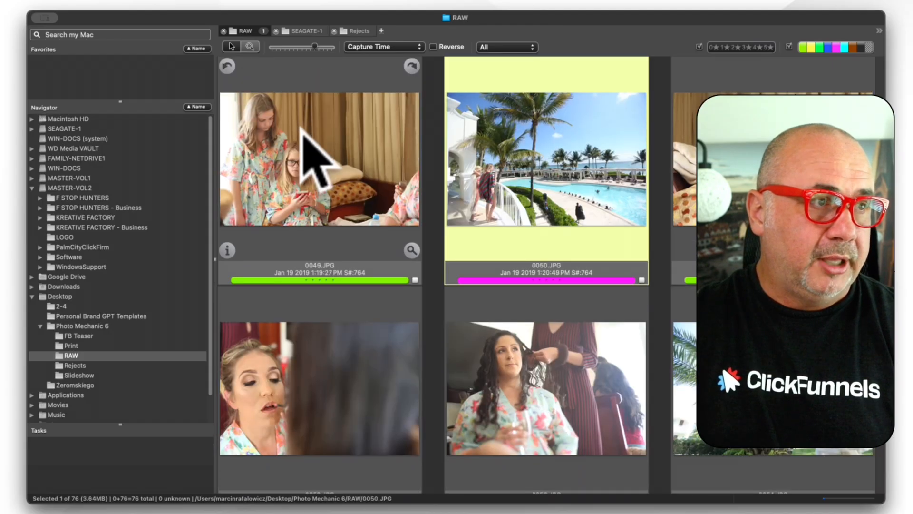
Label the portrait of the two girls, 0051.JPG, and the group photo 0069.JPG magenta
key(Right)
key(Down)
key(Down)
key(Down)
key(Down)
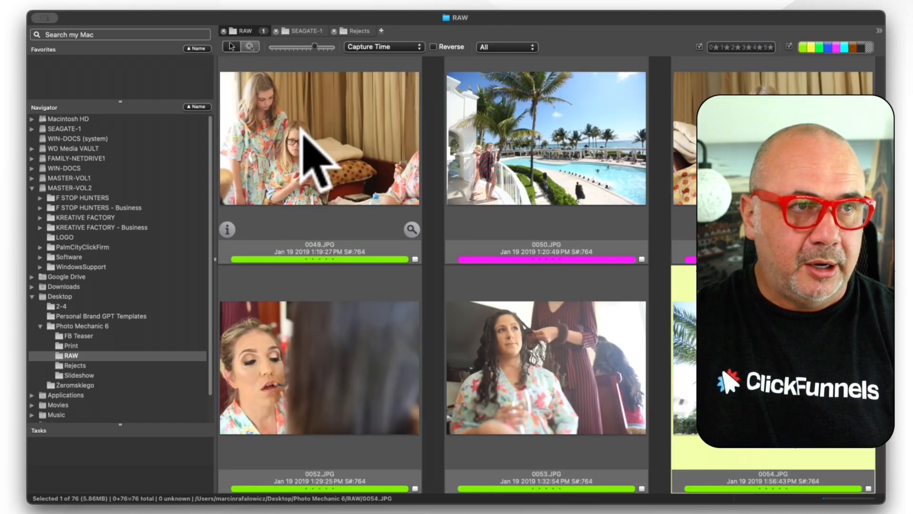
key(Down)
key(Down)
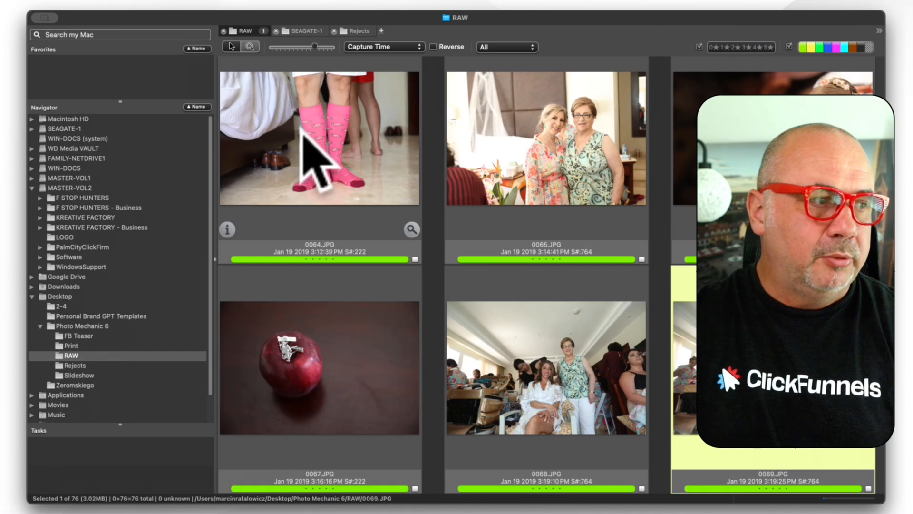
key(Left)
key(Right)
key(5)
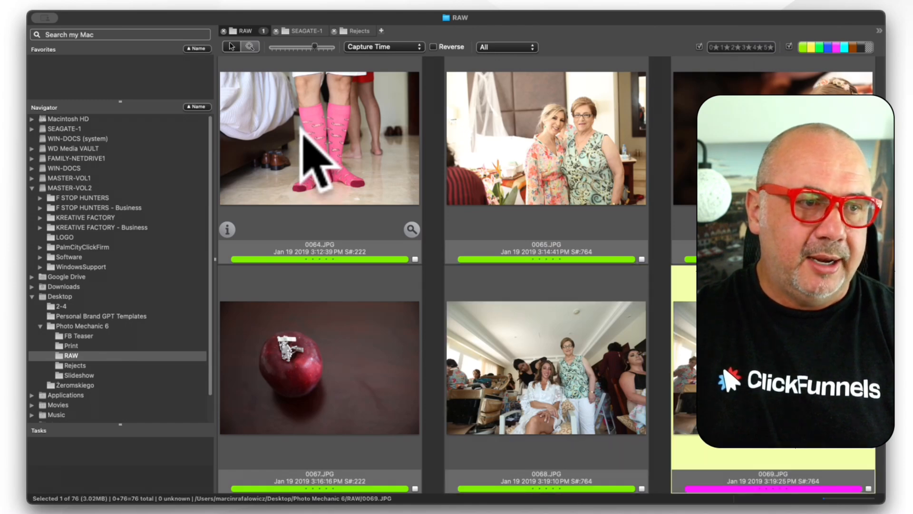
Label the groom preparation photos 0071.JPG, 0072.JPG and 0074.JPG magenta
key(Down)
key(Left)
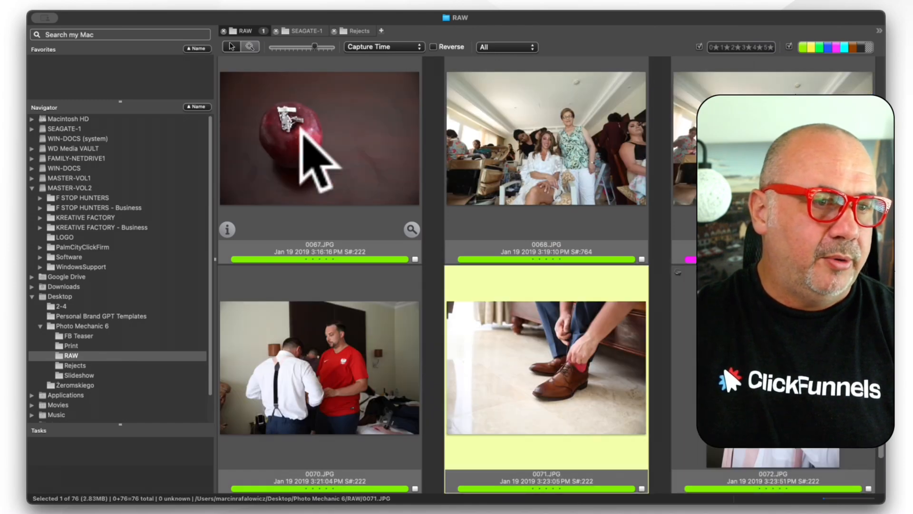
key(Right)
key(Left)
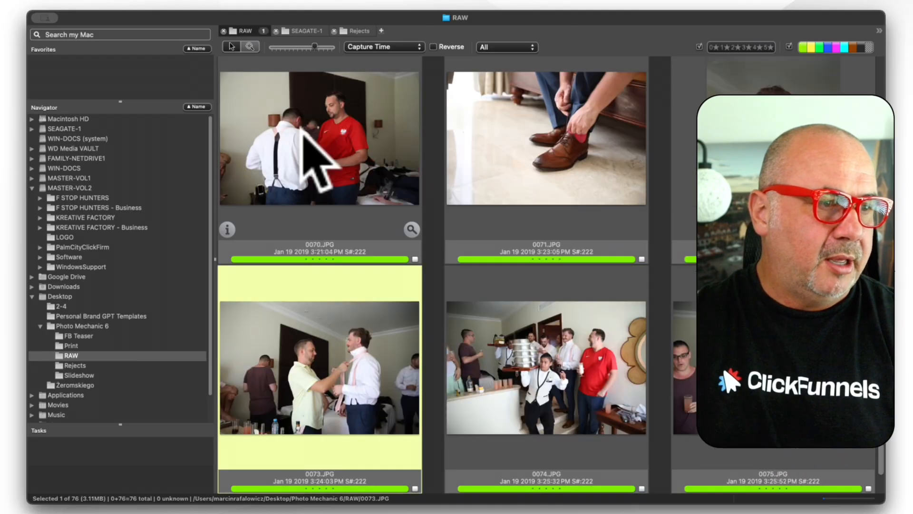
key(Right)
key(5)
key(Up)
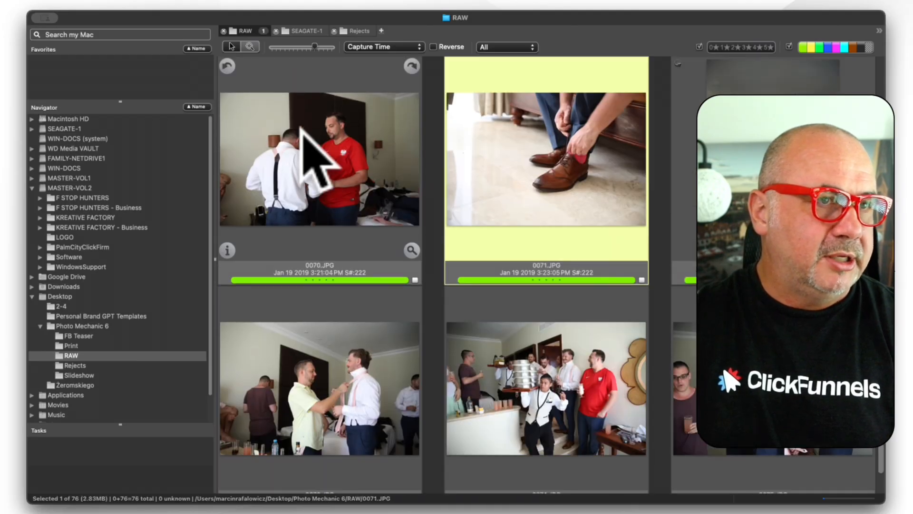
key(Right)
key(5)
key(Left)
key(Down)
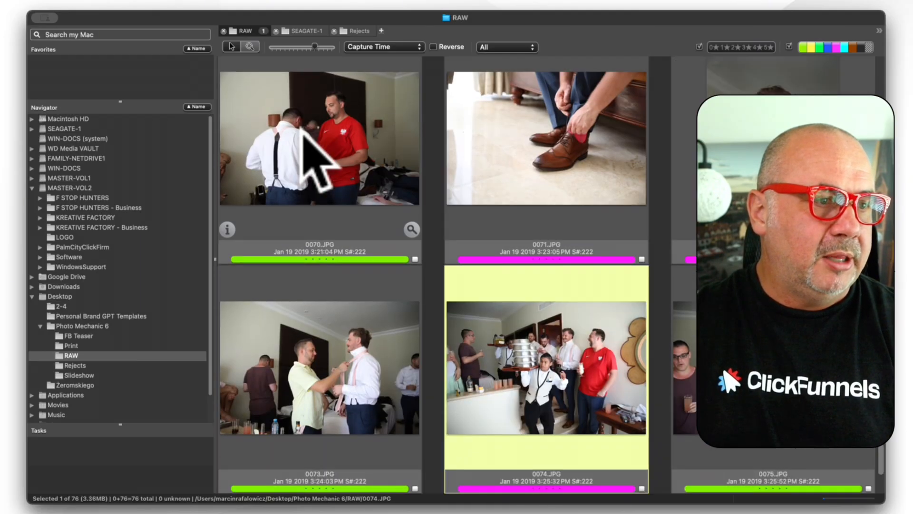
Go to the last photo in the folder, 0076.JPG, and label it magenta
key(Down)
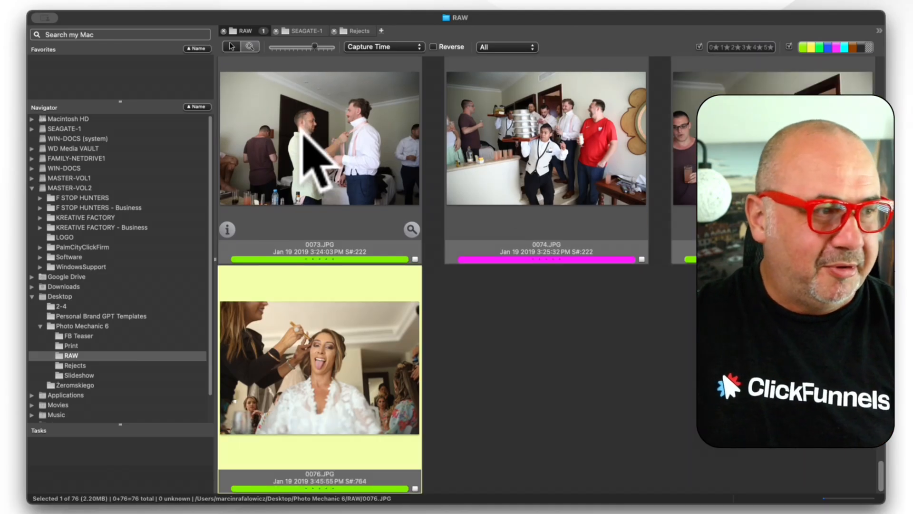
key(Left)
key(Left)
key(Left)
key(Down)
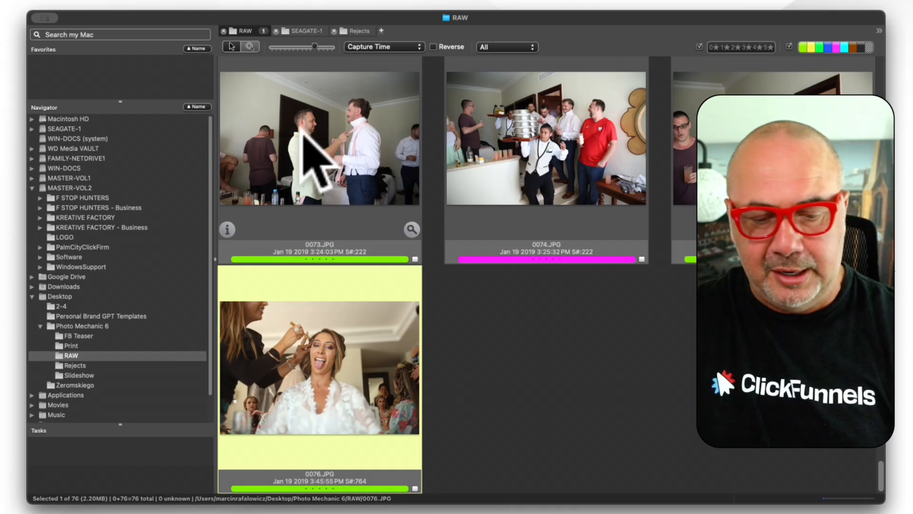
key(5)
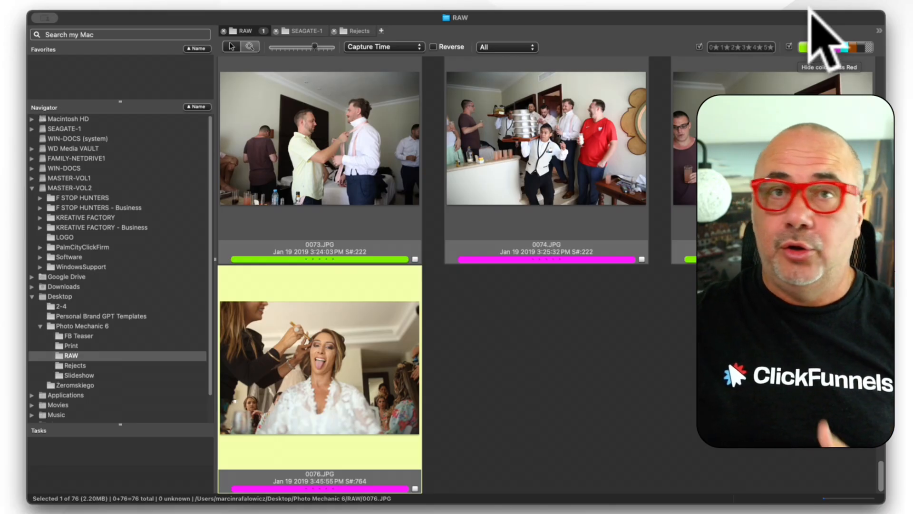
Hide the light green labeled photos so only the magenta ones show, and select them all
click(812, 47)
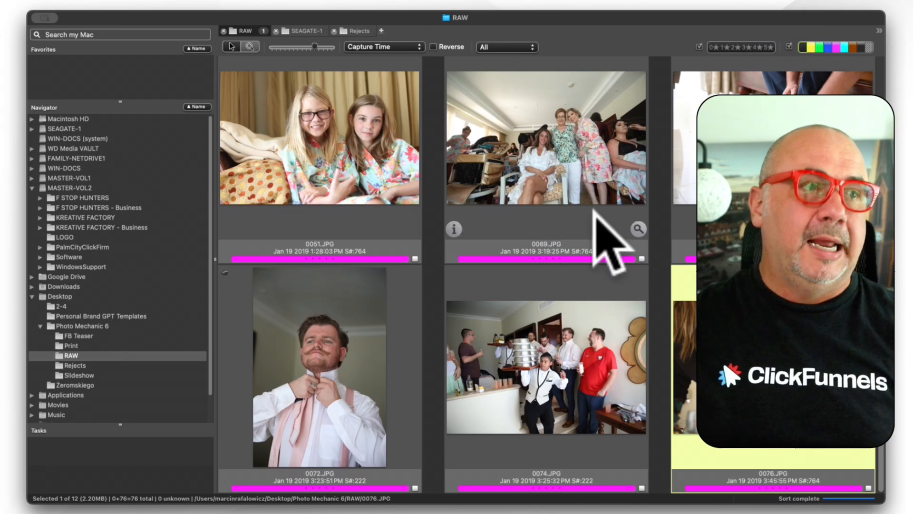
scroll(566, 224, up, 10)
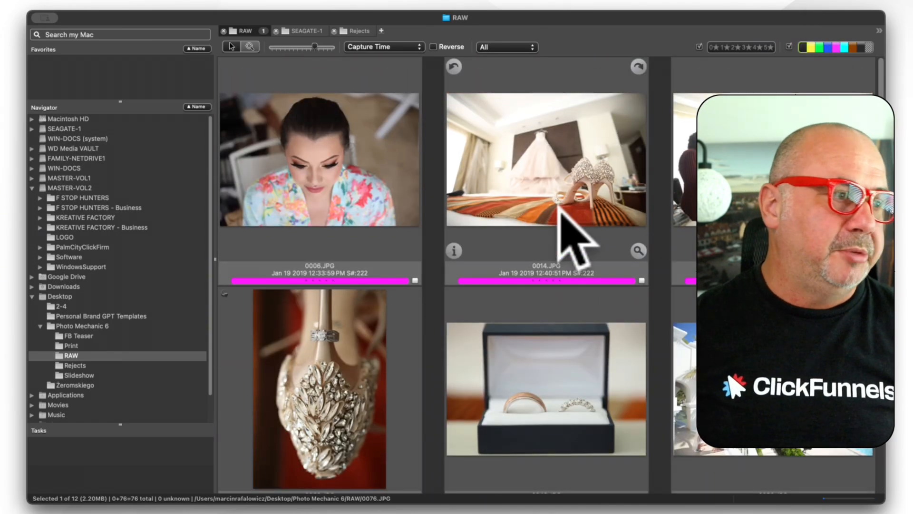
click(376, 169)
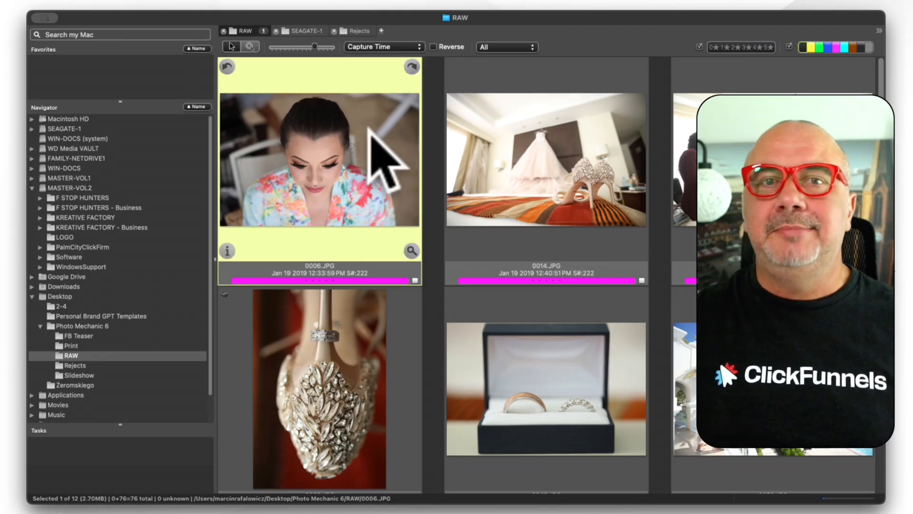
key(super+a)
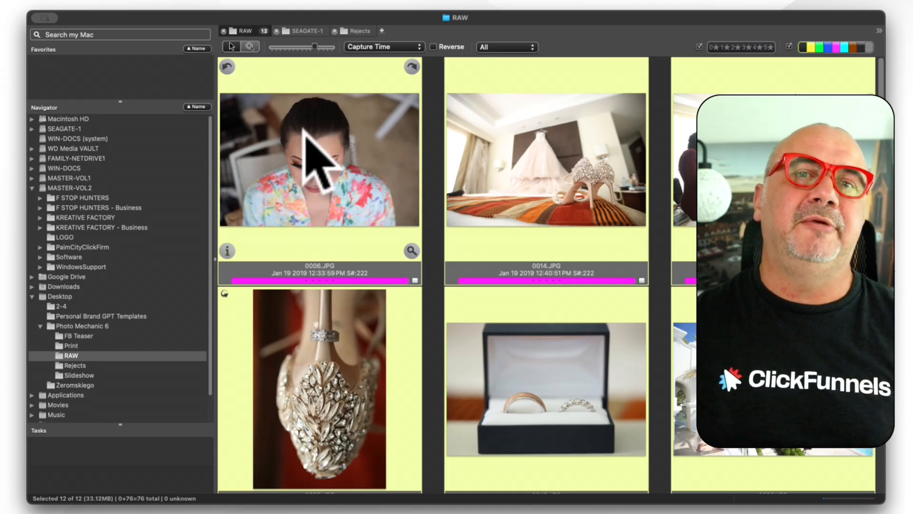
Copy the selected photos, renamed with {seqn}, into the FB Teaser folder inside Photo Mechanic 6 on the Desktop
right_click(303, 130)
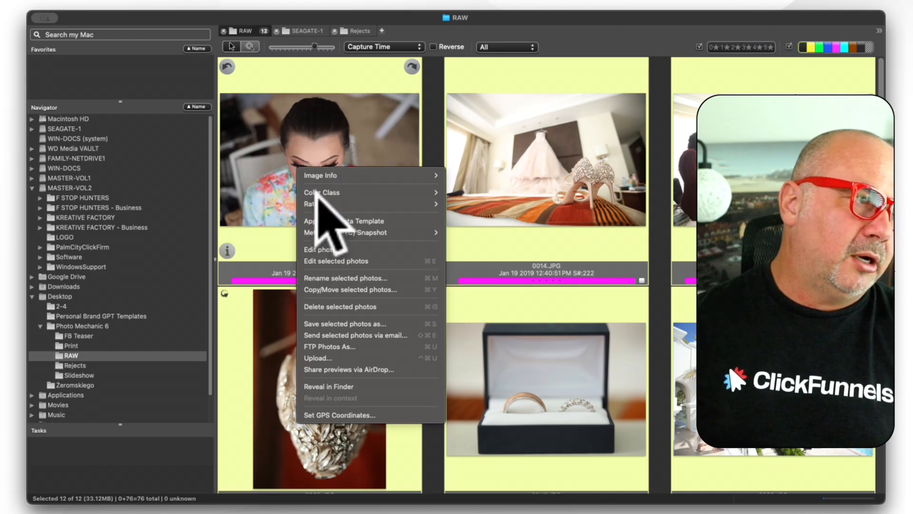
click(343, 289)
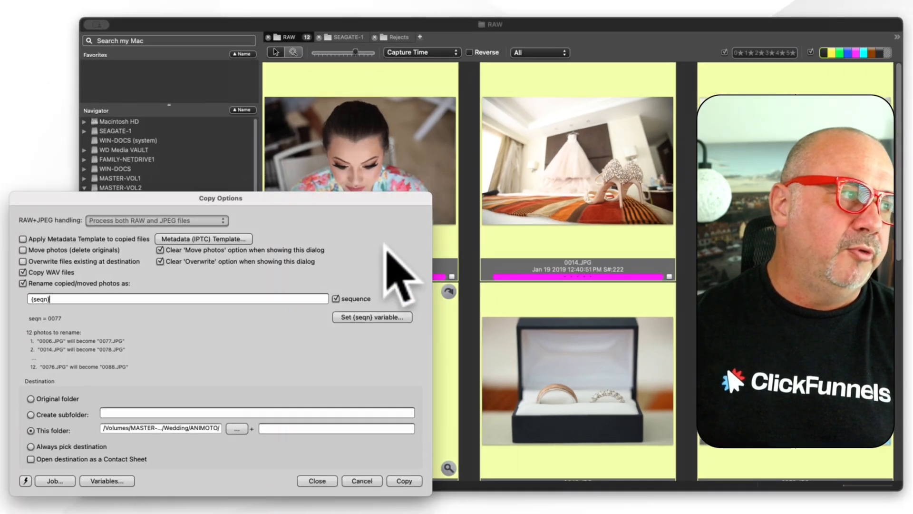
drag(342, 195, 359, 150)
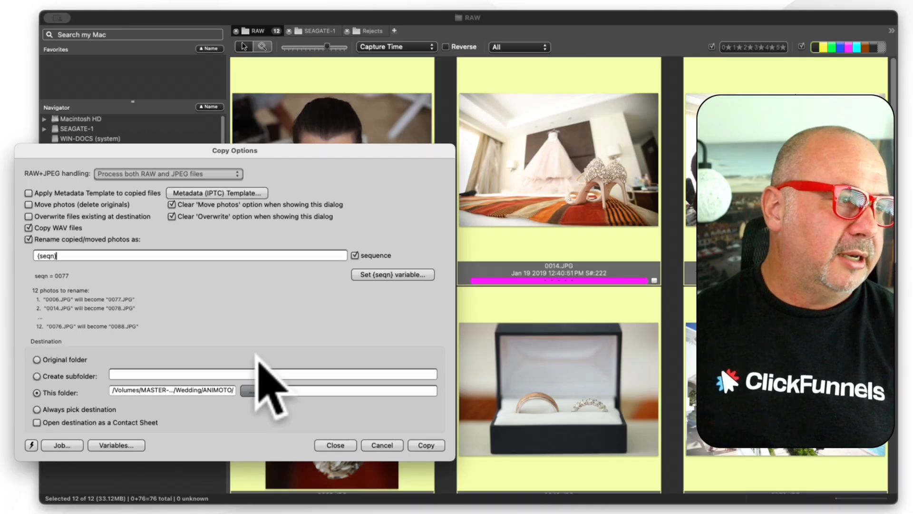
click(257, 390)
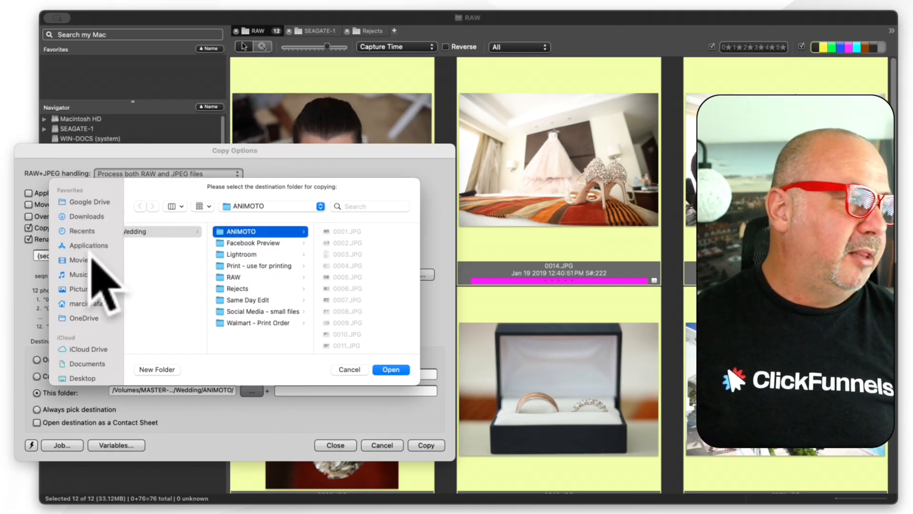
scroll(107, 318, down, 3)
click(82, 329)
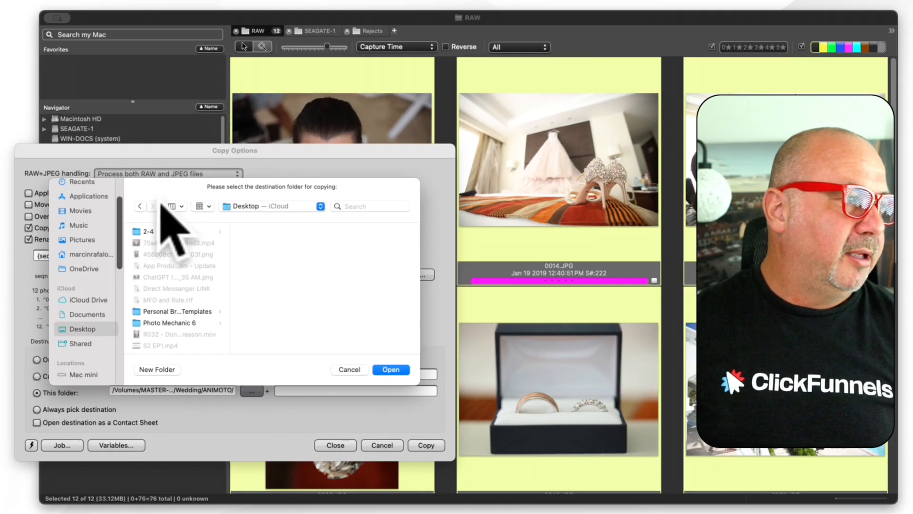
click(178, 323)
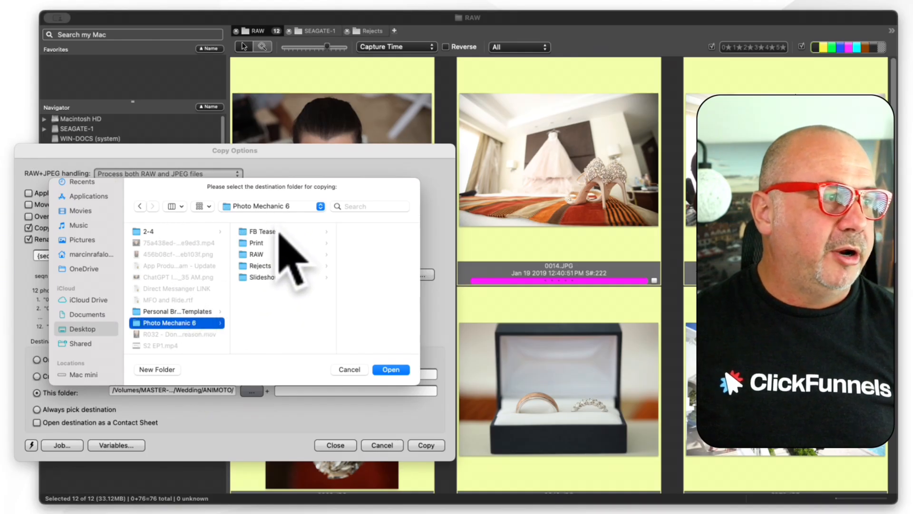
key(Right)
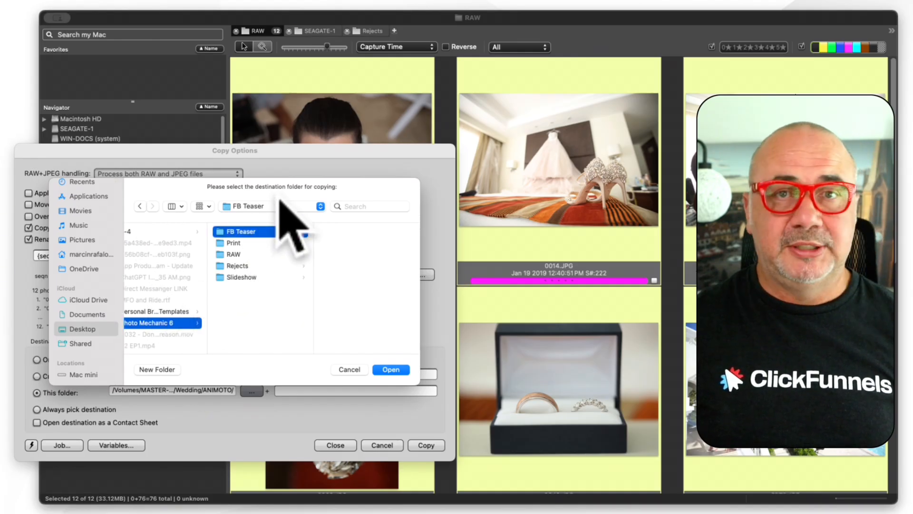
click(391, 369)
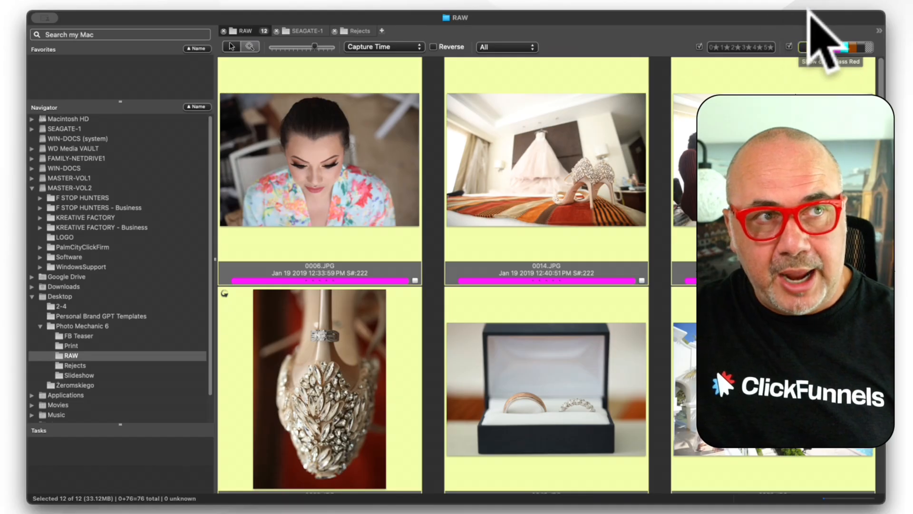
Show the light green labeled photos again and open the FB Teaser folder to check the copies
click(836, 47)
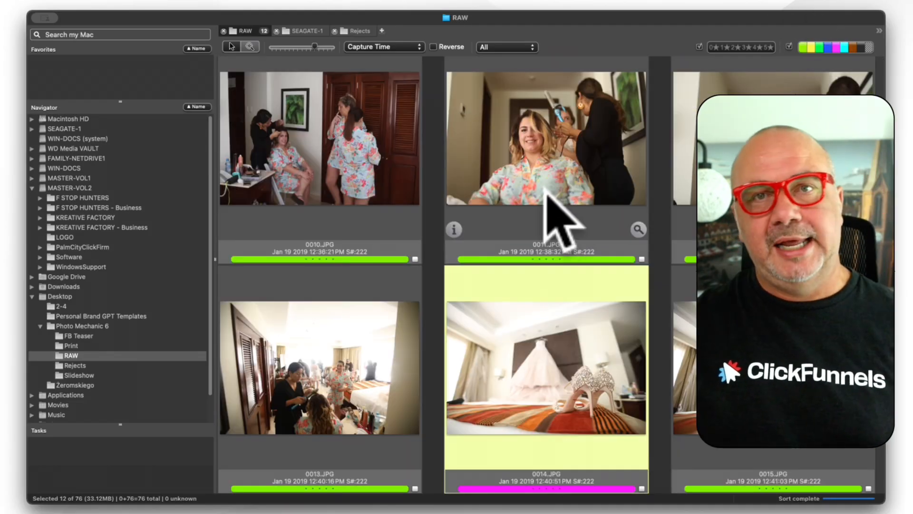
scroll(562, 224, down, 5)
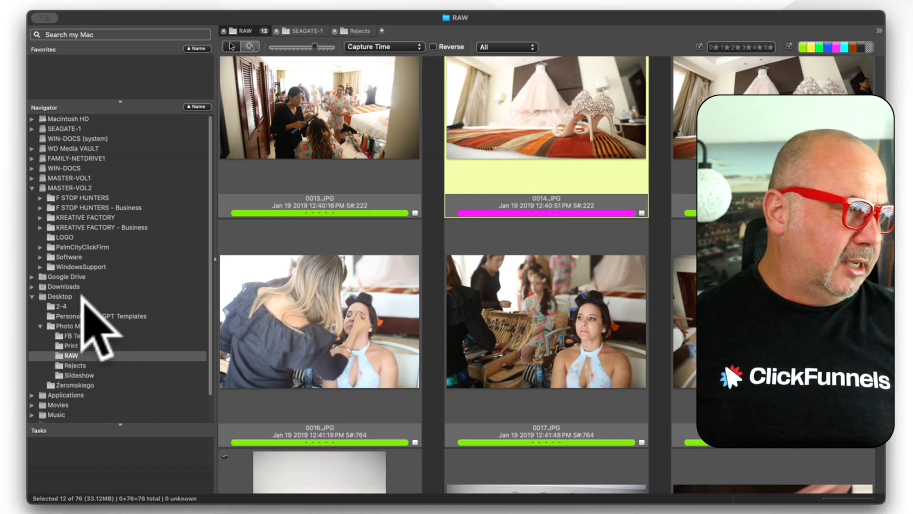
double_click(80, 336)
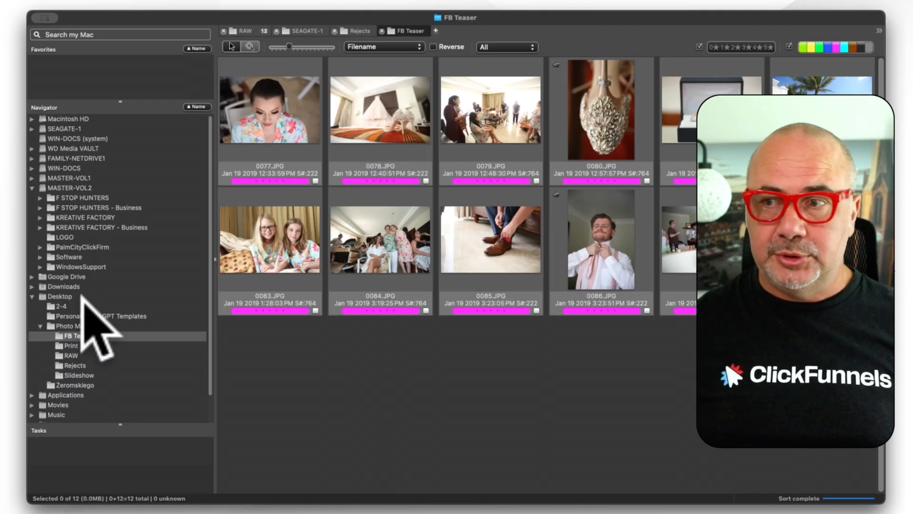